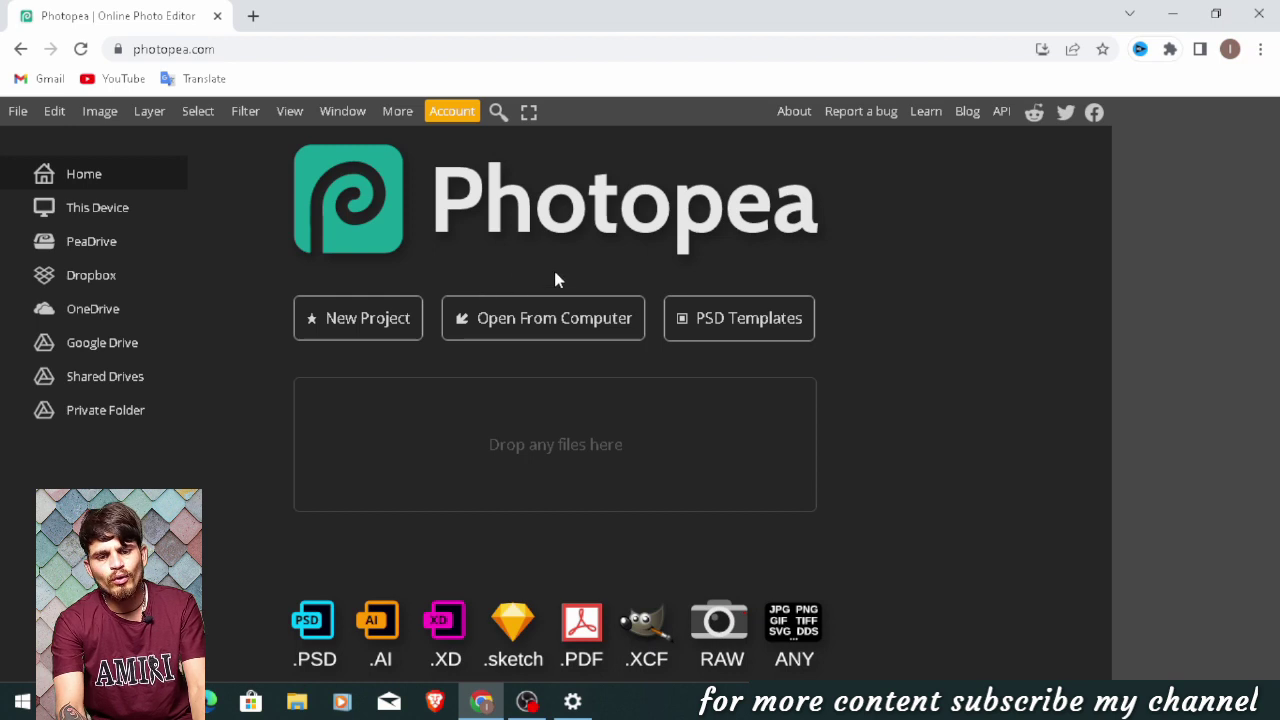
- Open the pineapple-juicy image from the 'pine aplple project' folder on the computer
click(590, 316)
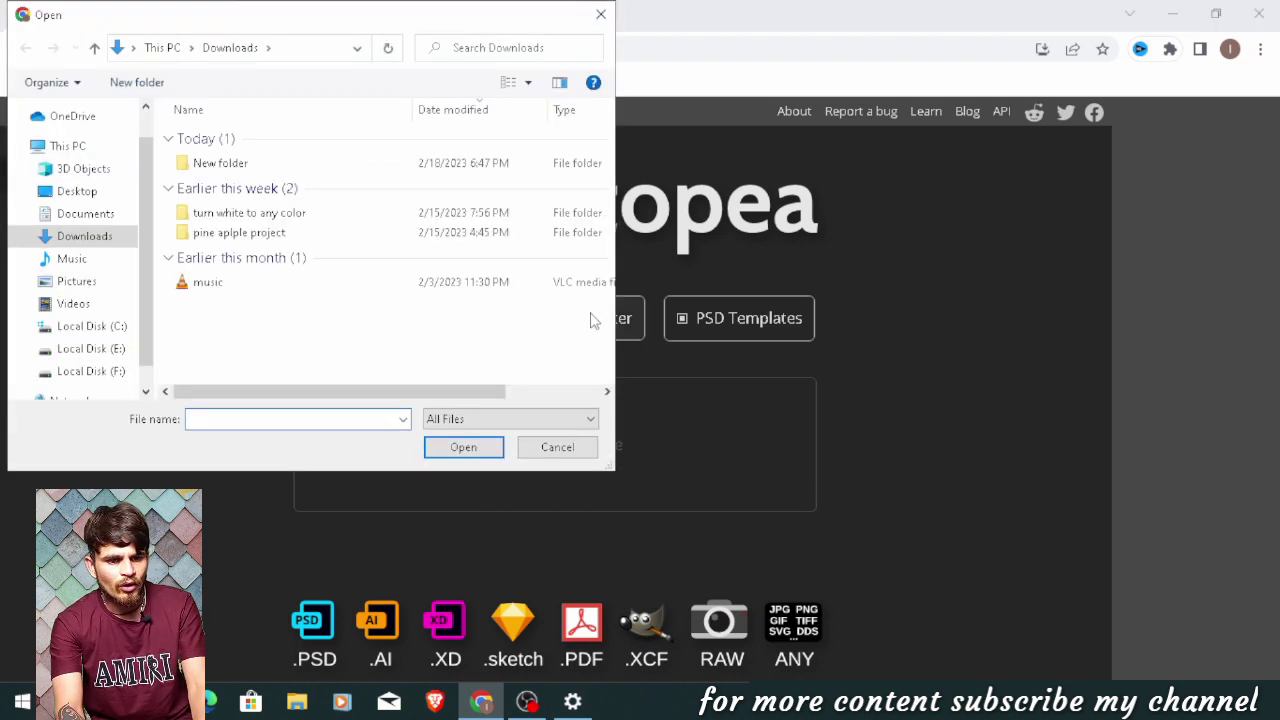
double_click(462, 232)
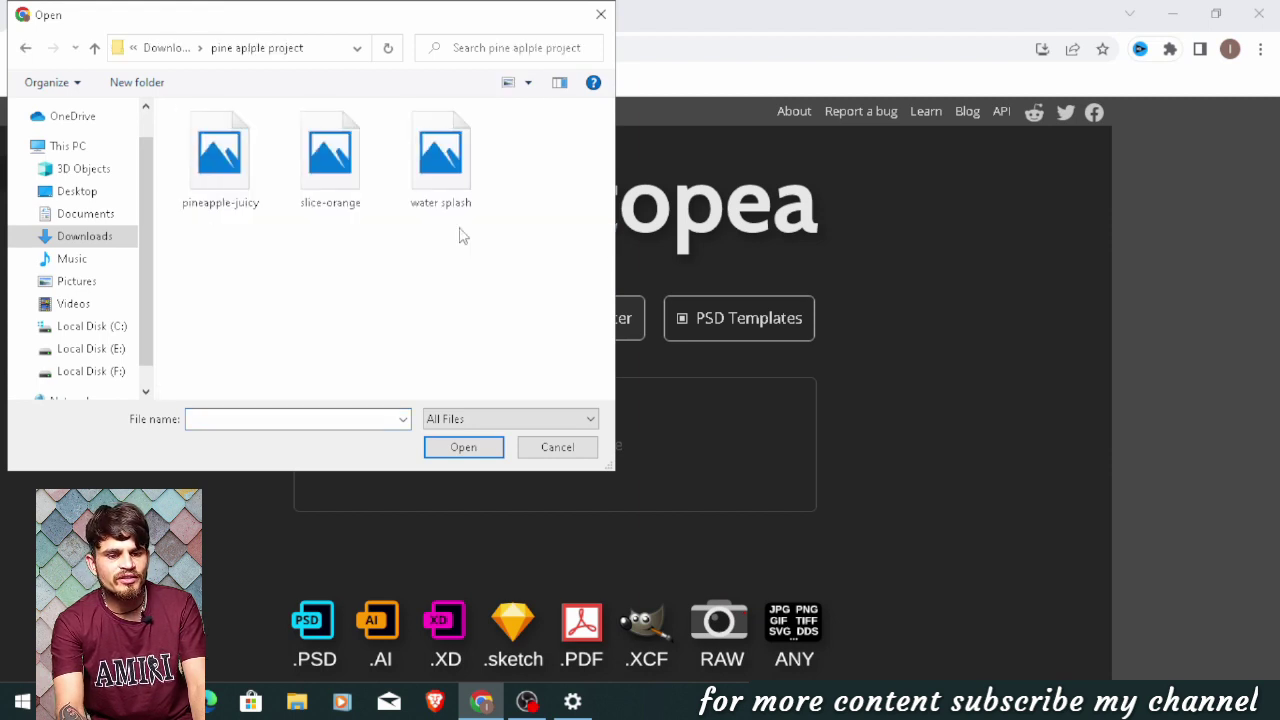
double_click(222, 162)
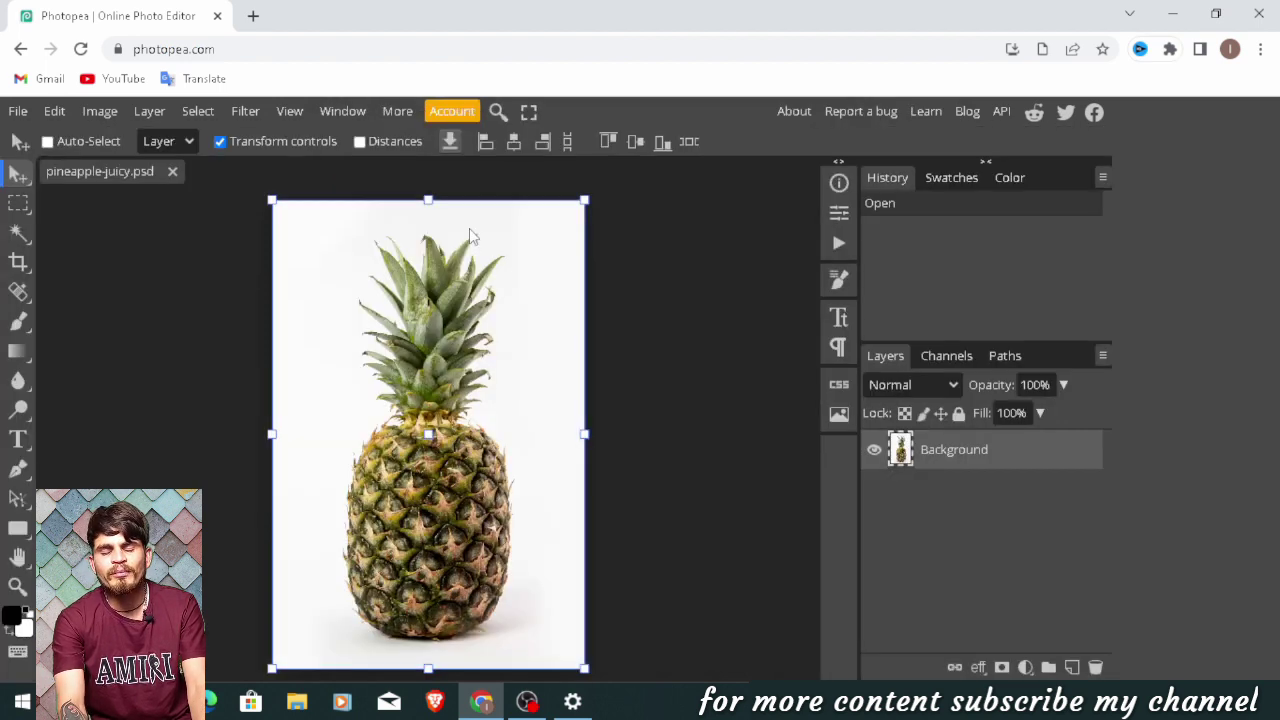
key(w)
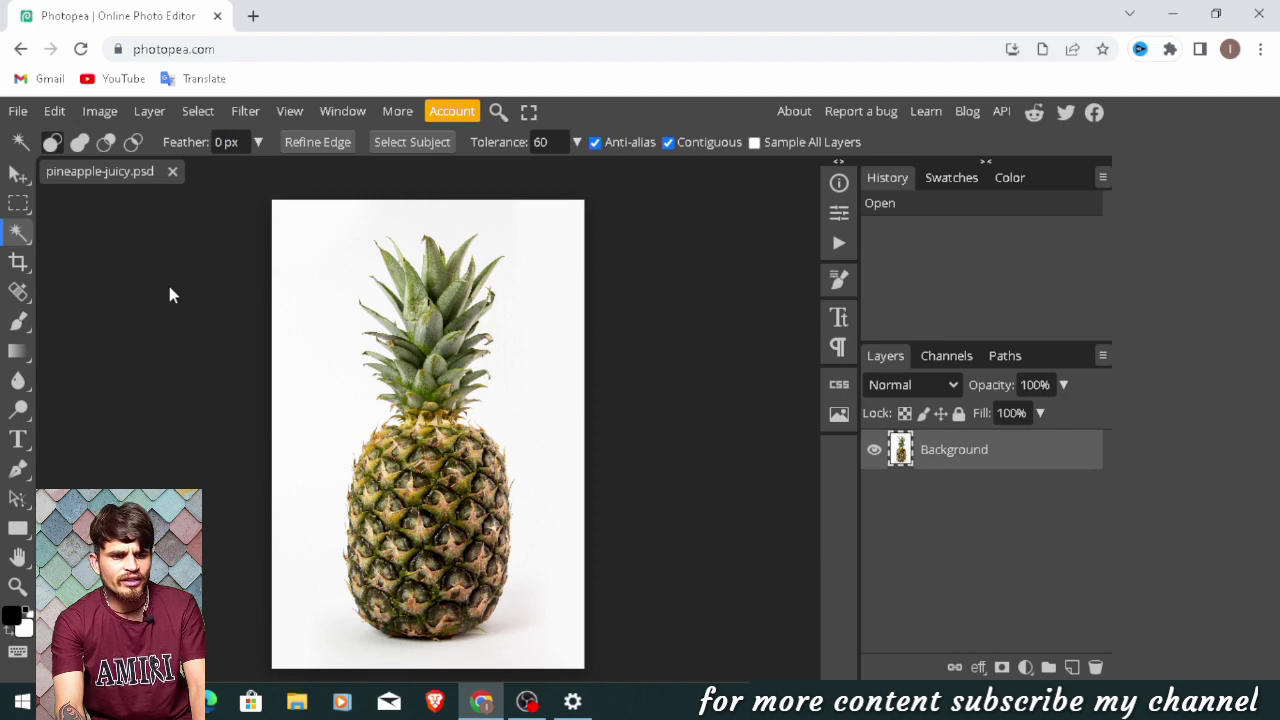
- Paint a Quick Selection over the pineapple
right_click(21, 237)
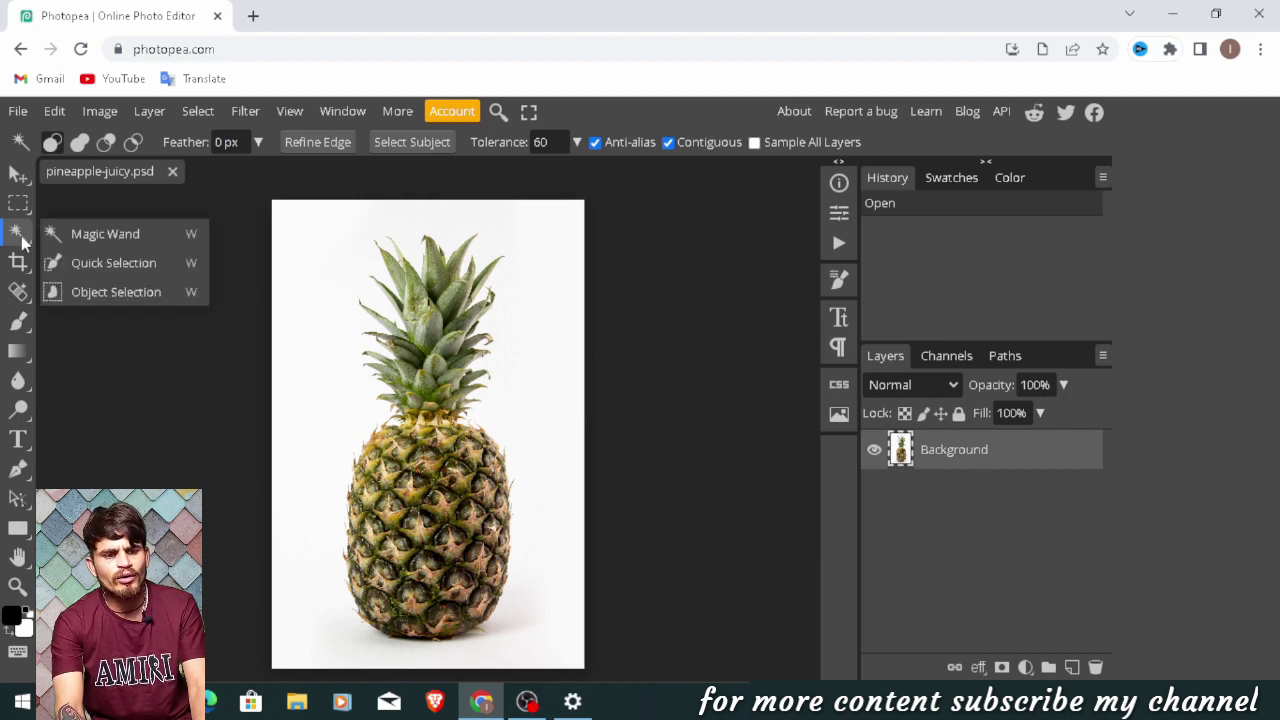
click(111, 261)
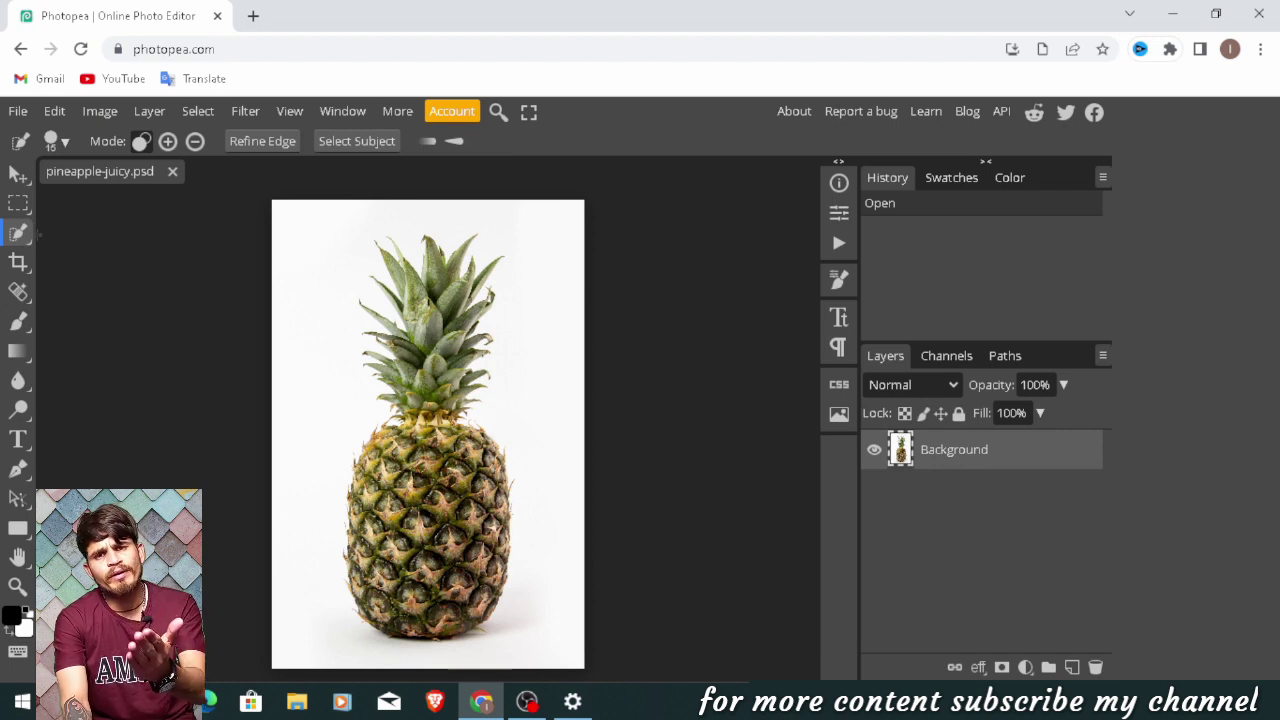
click(120, 260)
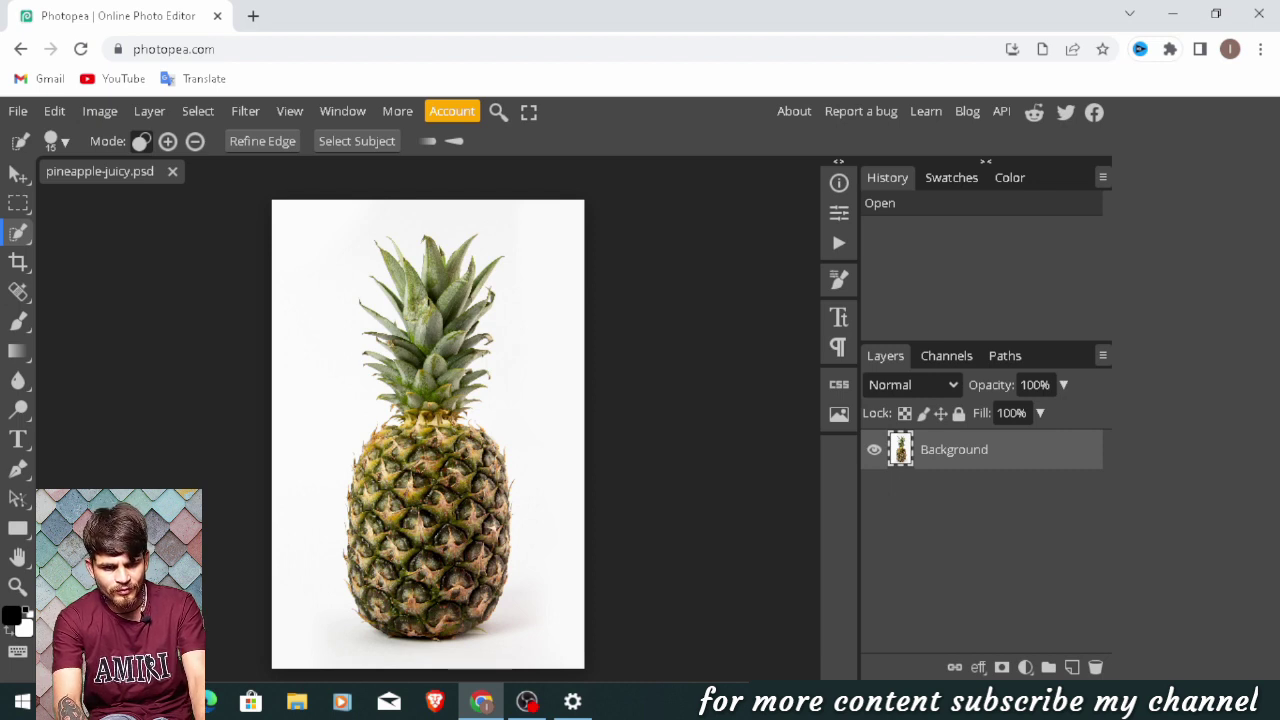
click(430, 480)
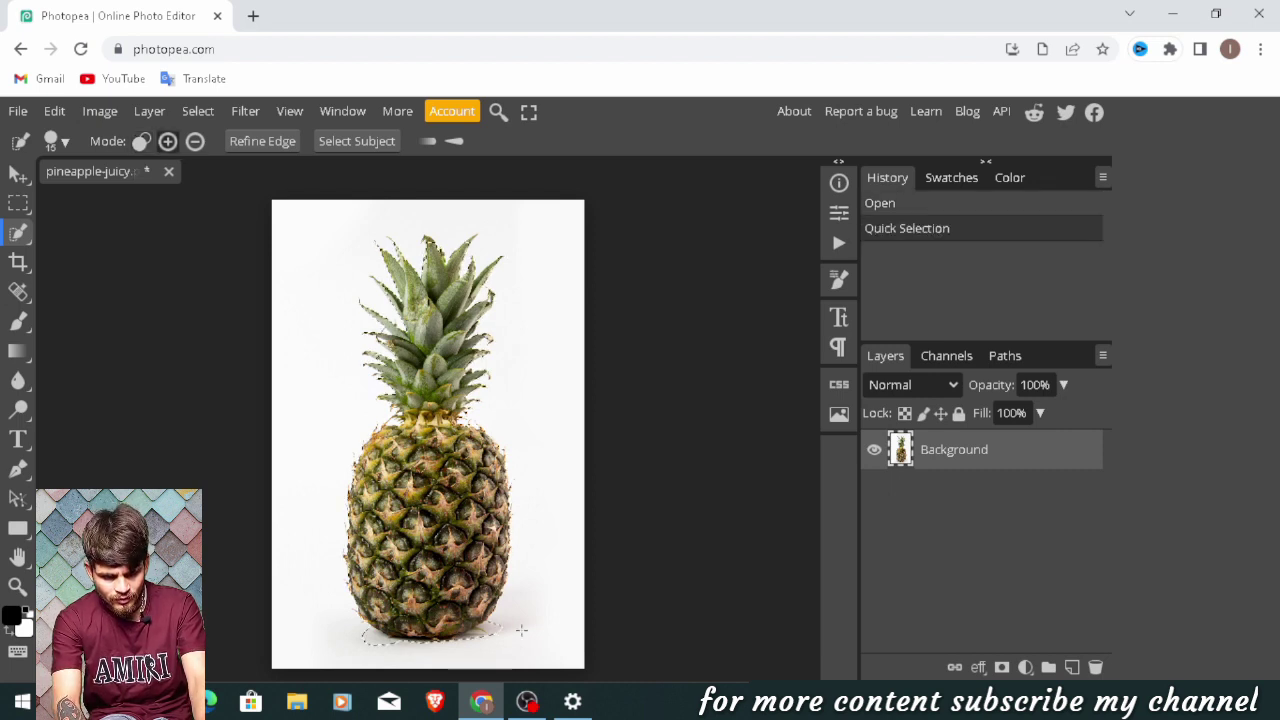
scroll(521, 640, up, 2)
scroll(519, 630, up, 2)
- Subtract the shadow below the pineapple from the selection and pan to check the edges
key(space)
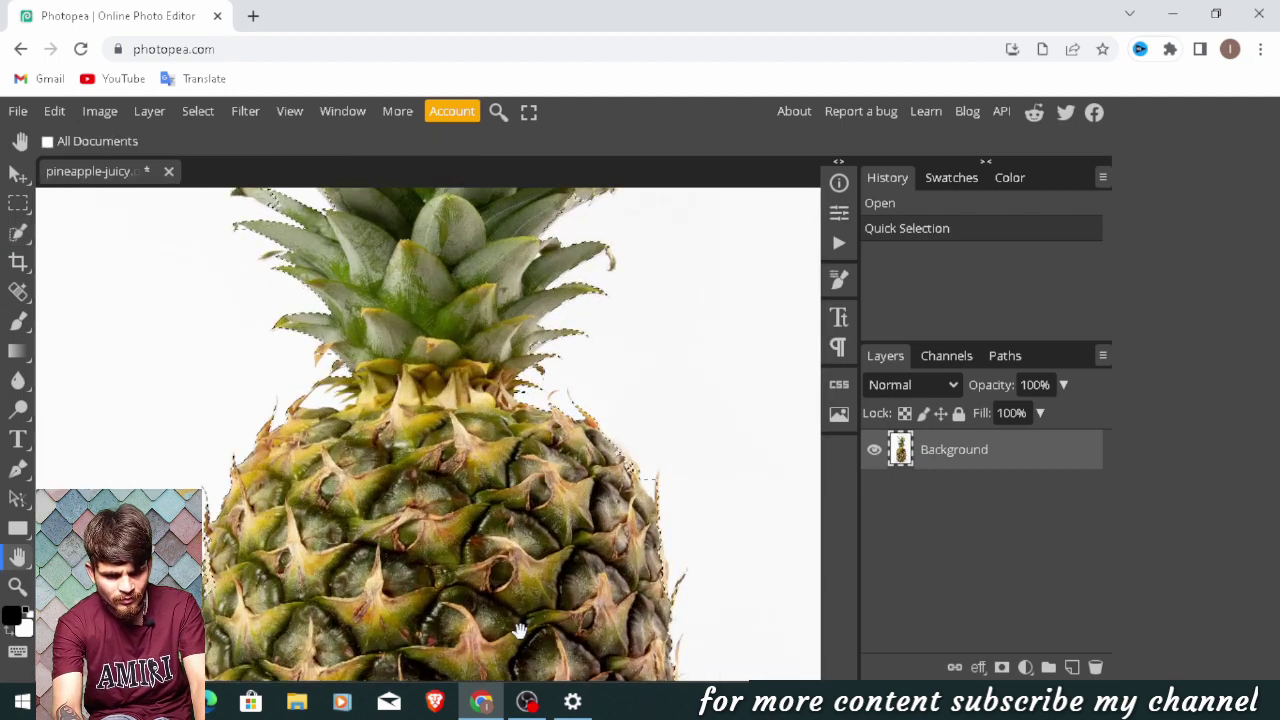
mouse_move(519, 630)
mouse_down()
mouse_move(485, 376)
mouse_move(510, 412)
mouse_up()
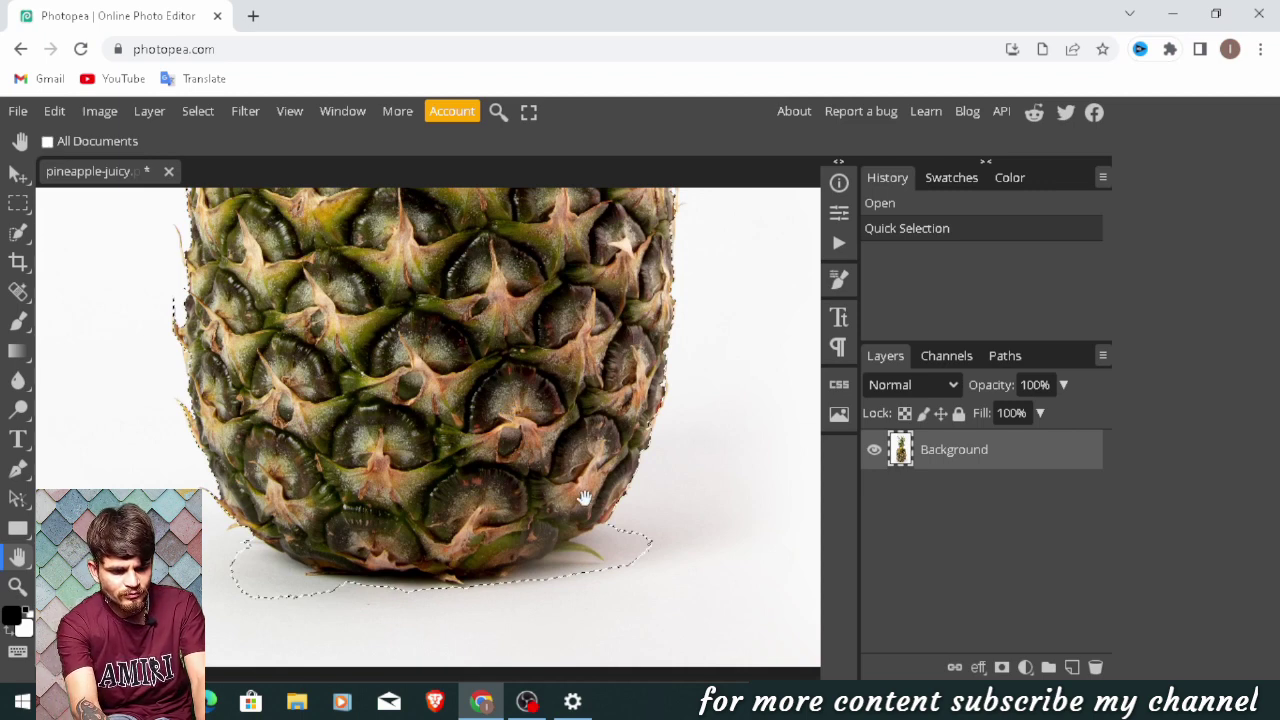
key(w)
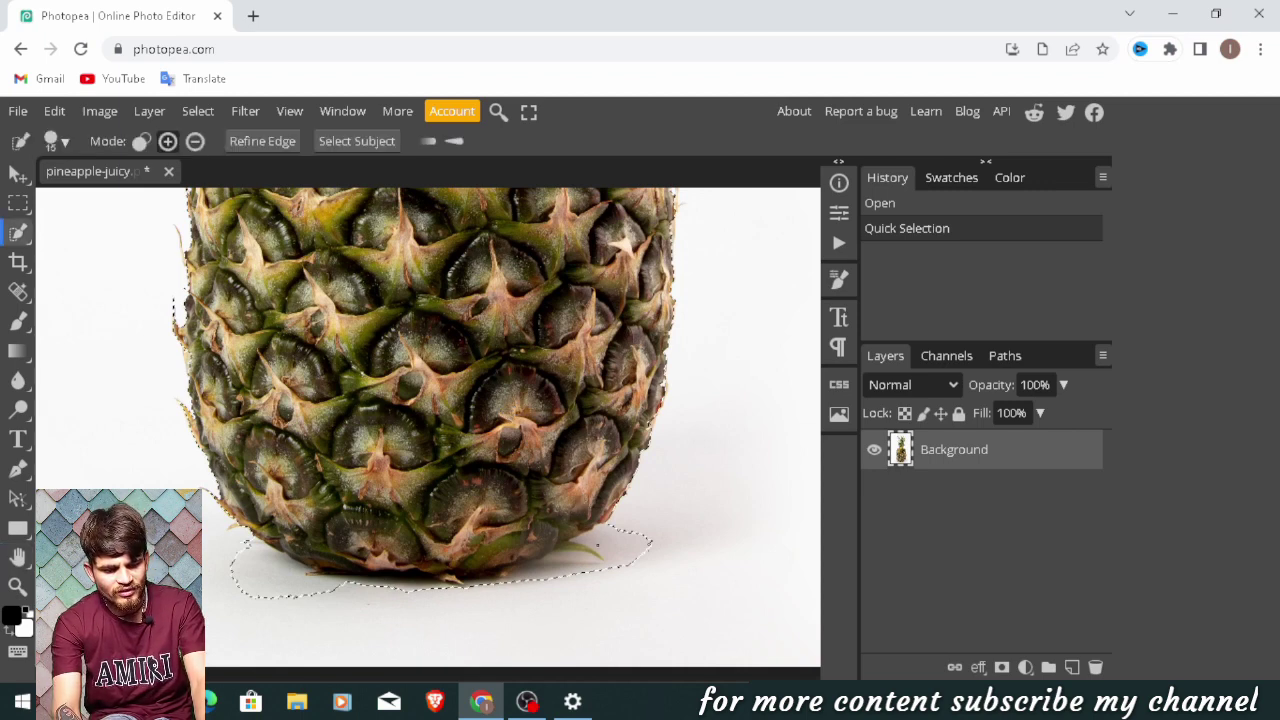
key(alt)
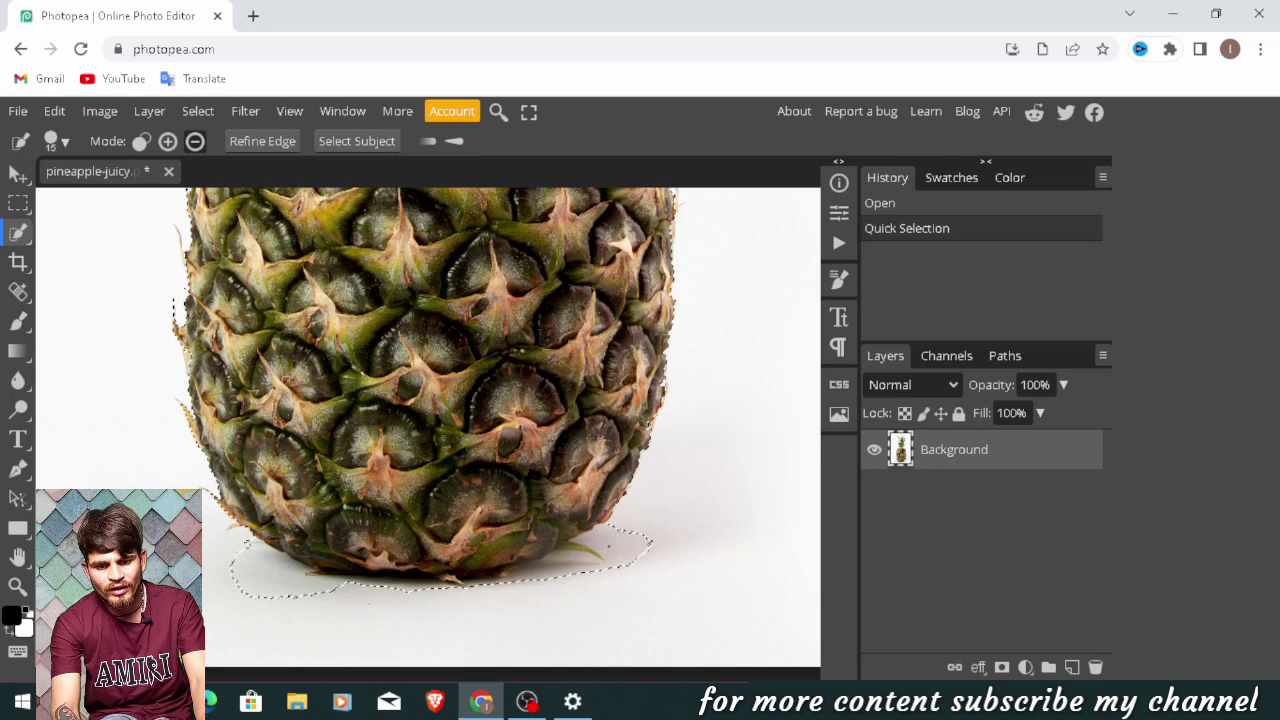
alt+click(608, 546)
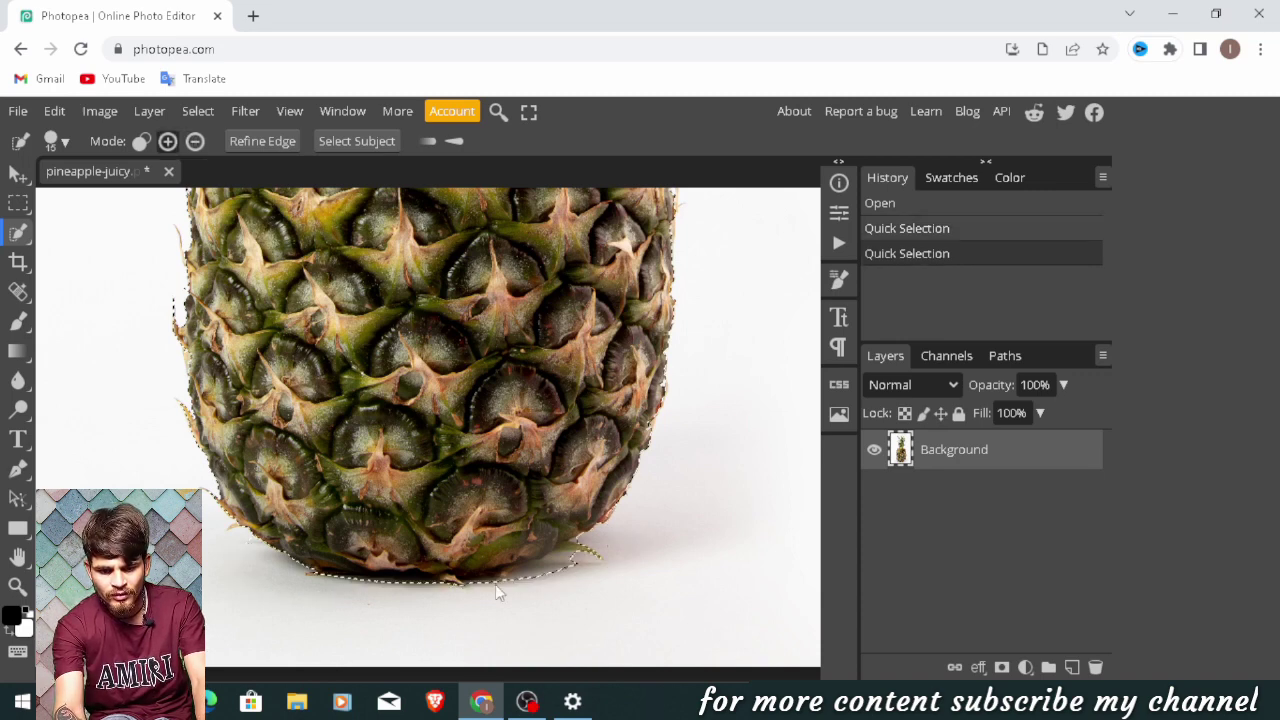
key(ctrl+minus)
key(h)
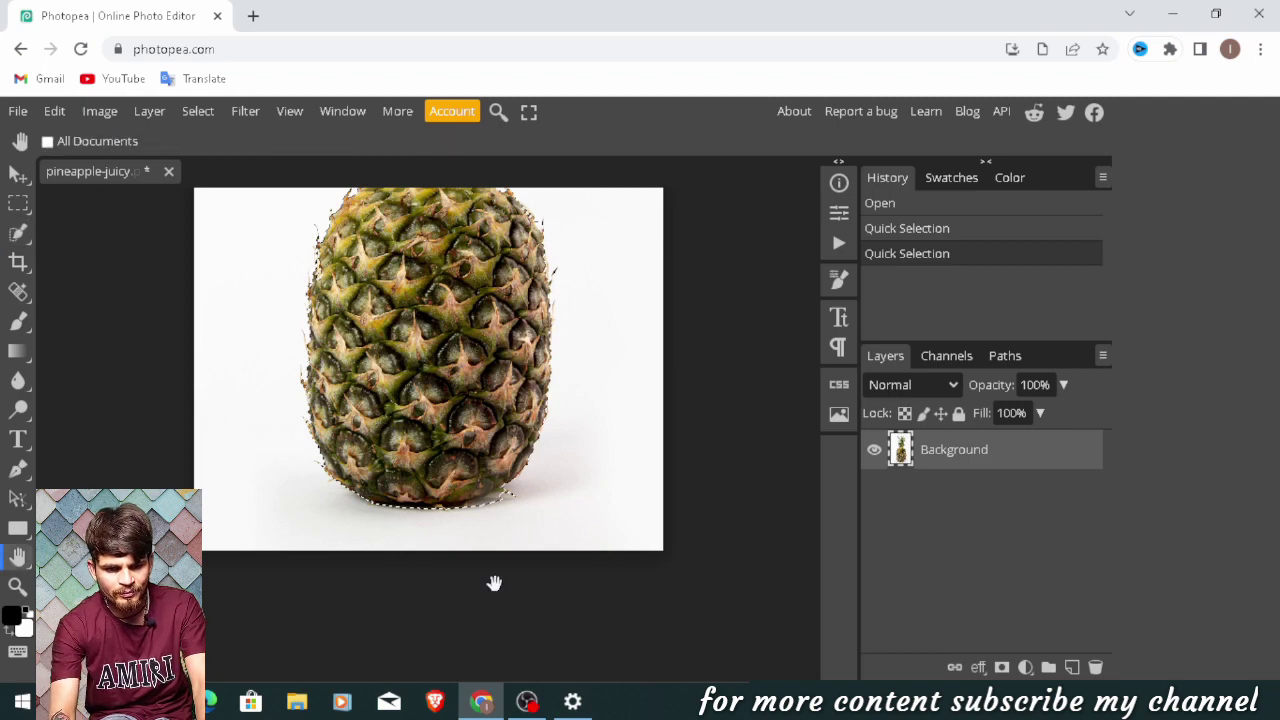
drag(513, 497, 520, 625)
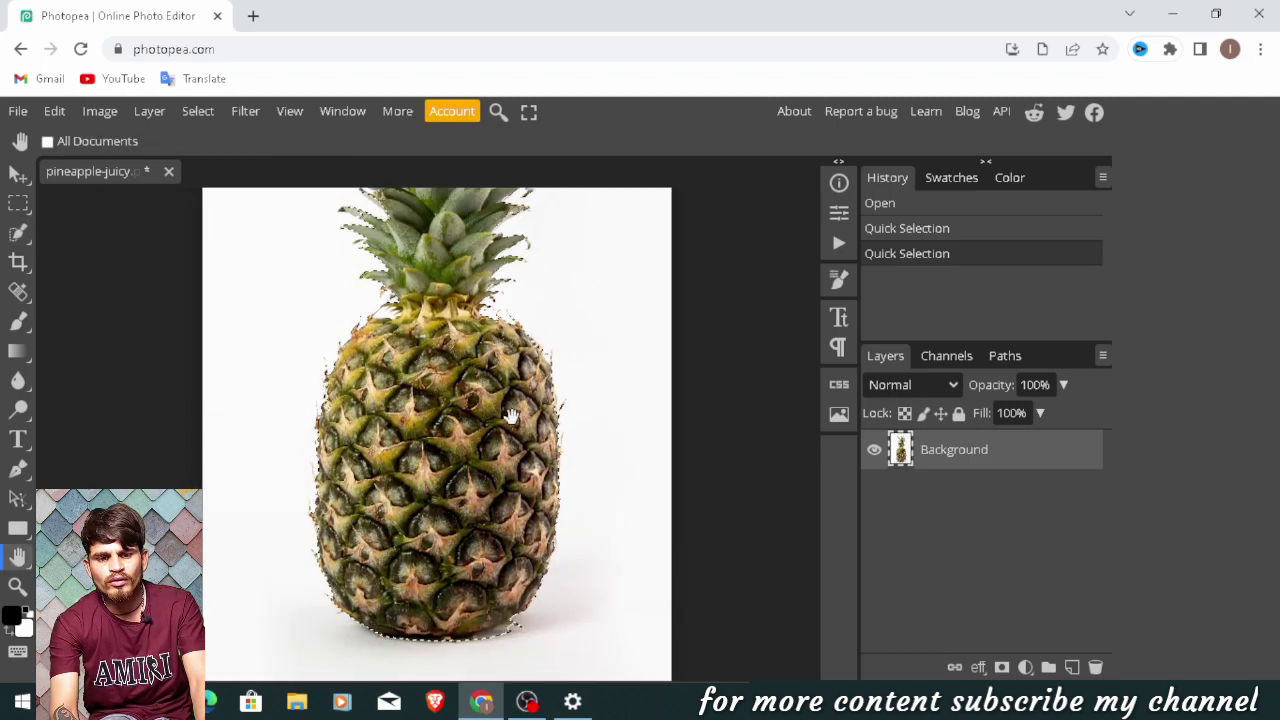
drag(511, 415, 515, 515)
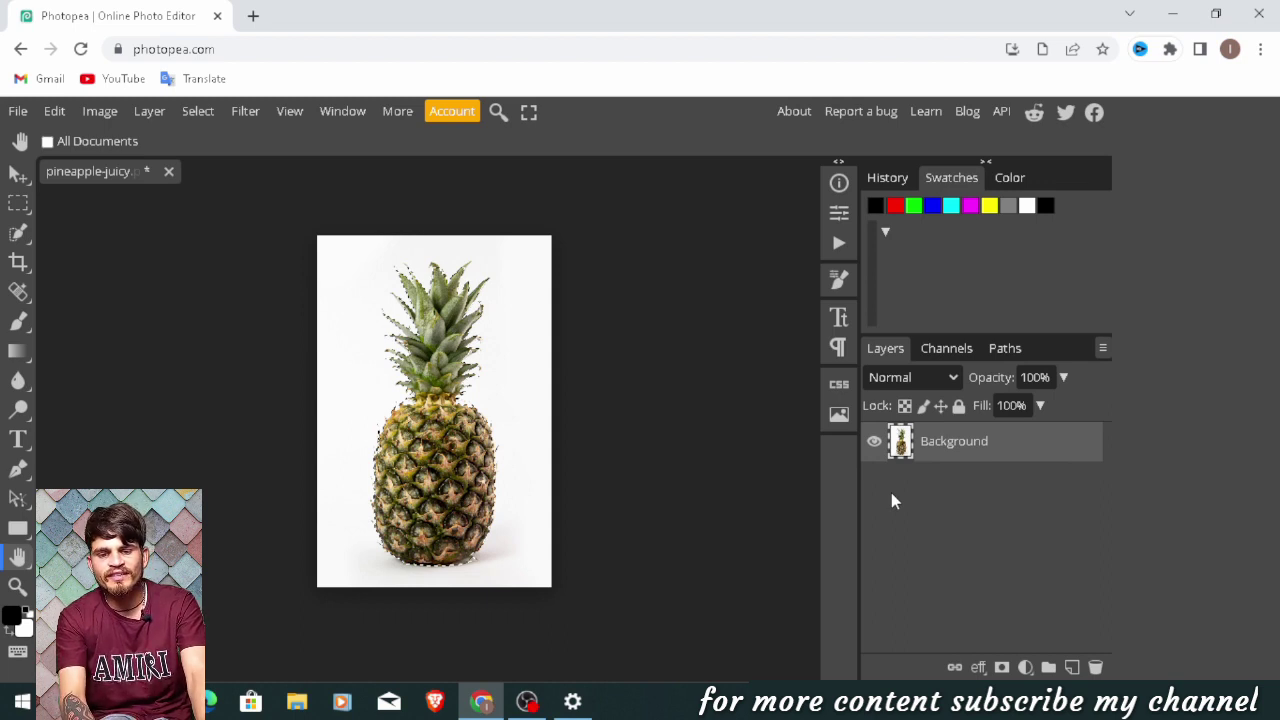
- Copy the pineapple to its own layer and create a new 5000 × 7000 px, 300 DPI document
key(ctrl+j)
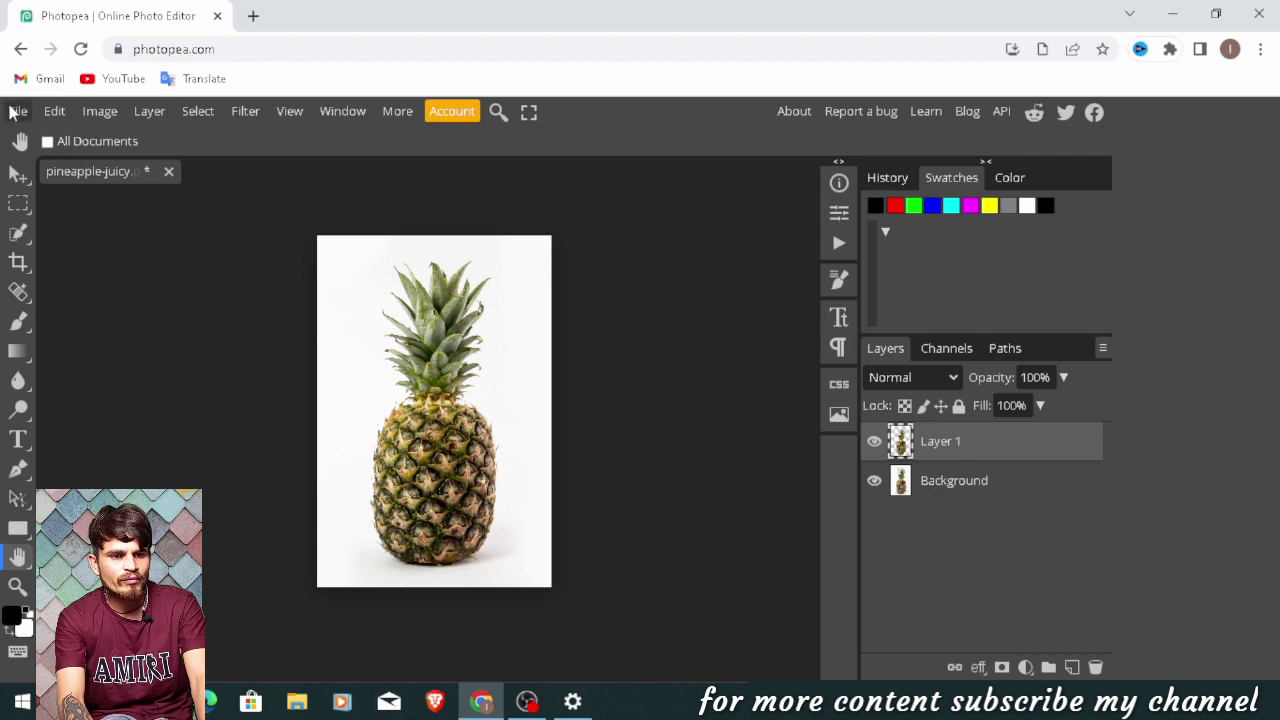
click(14, 112)
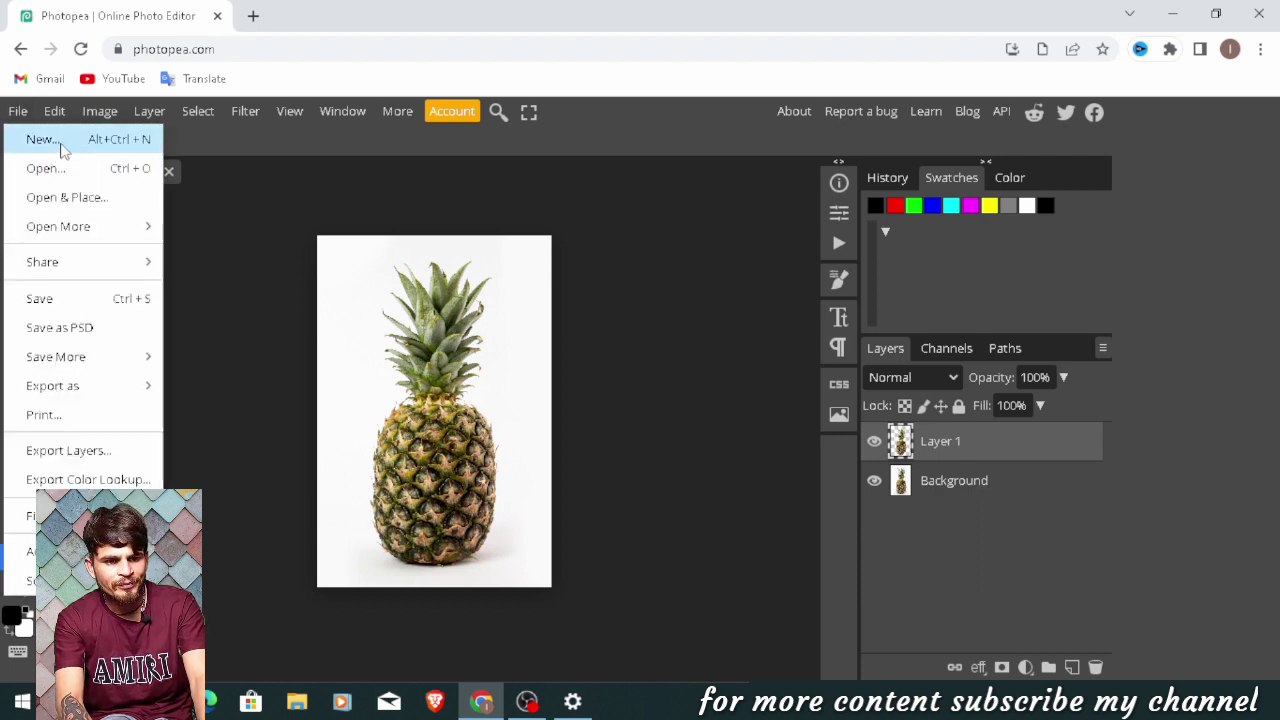
click(62, 149)
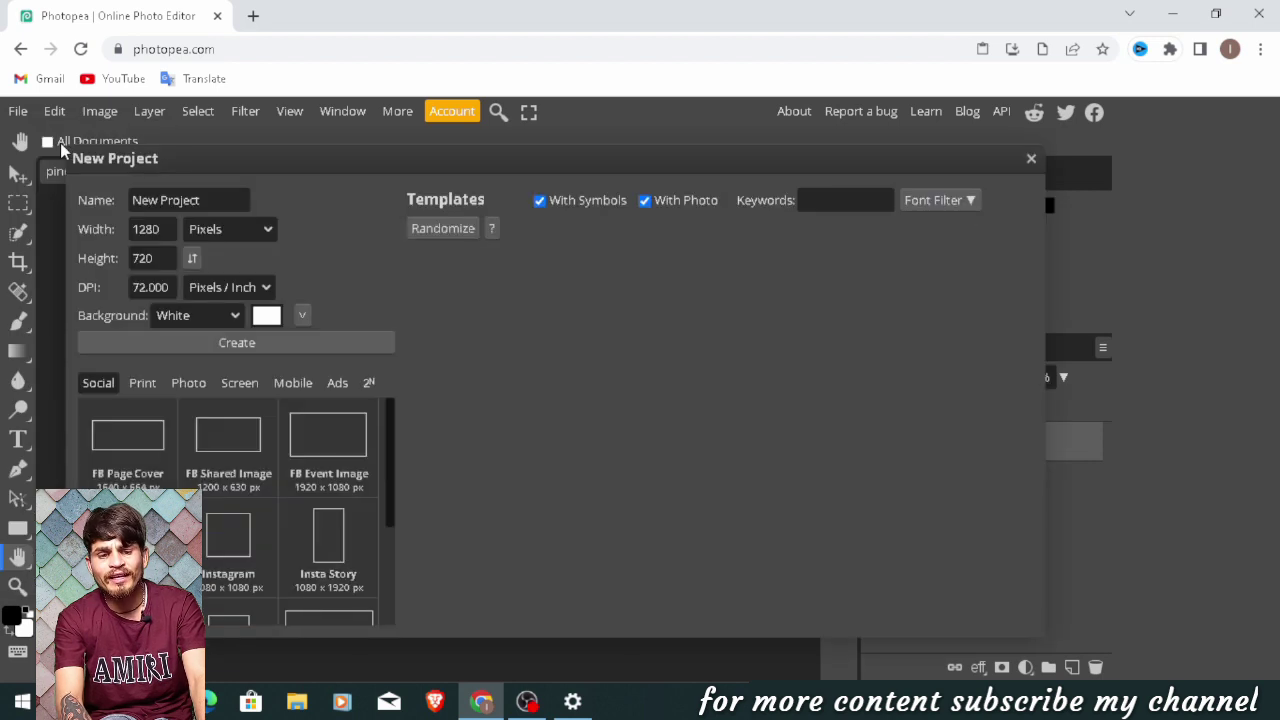
click(150, 229)
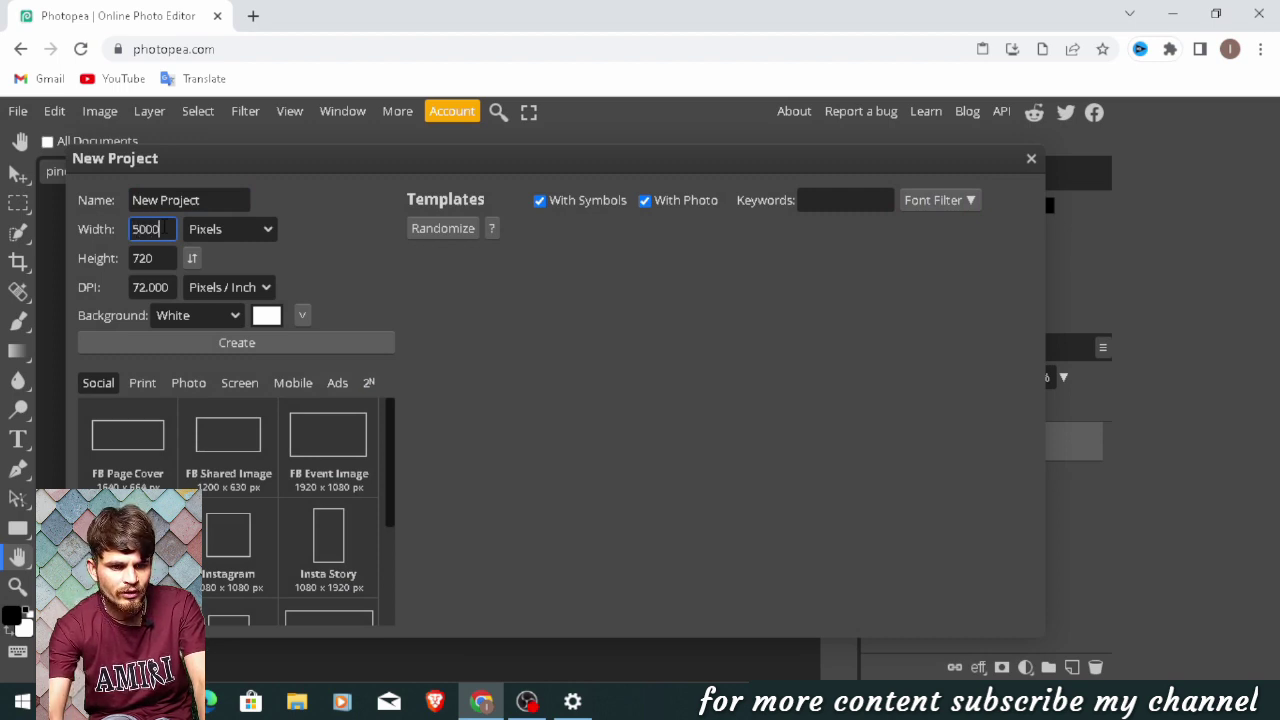
click(166, 257)
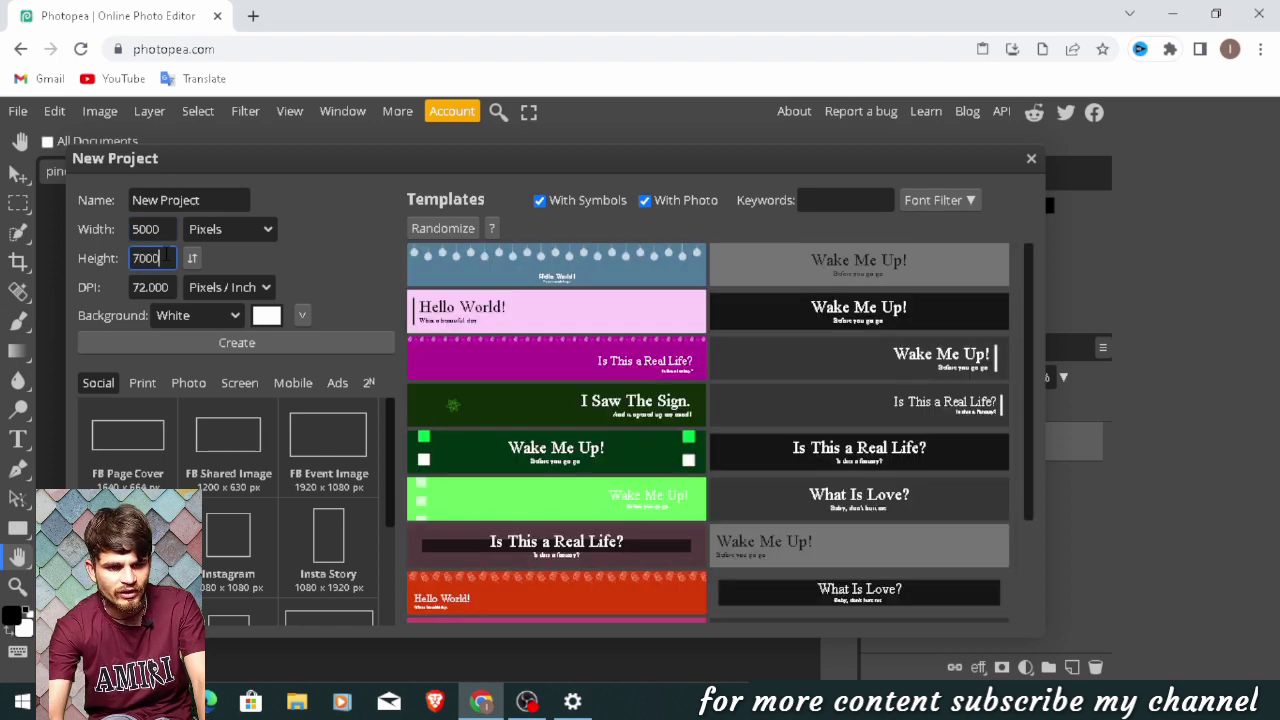
click(166, 287)
key(BackSpace)
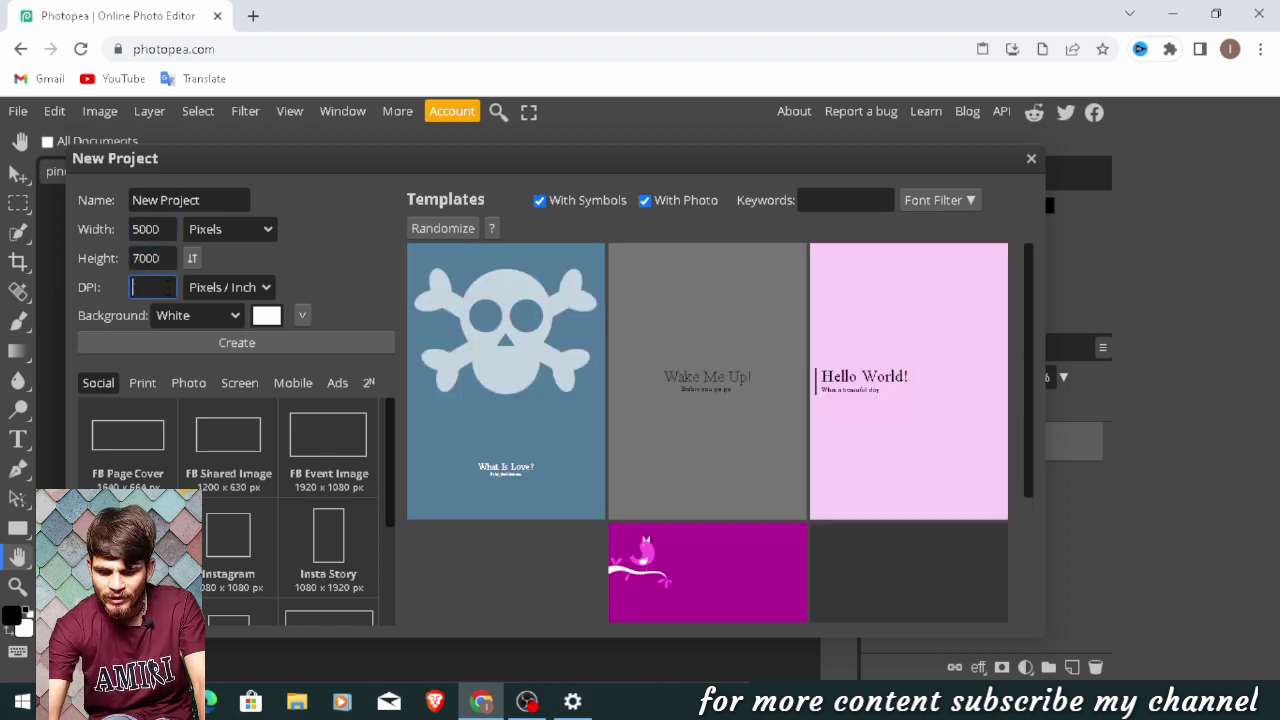
text(00)
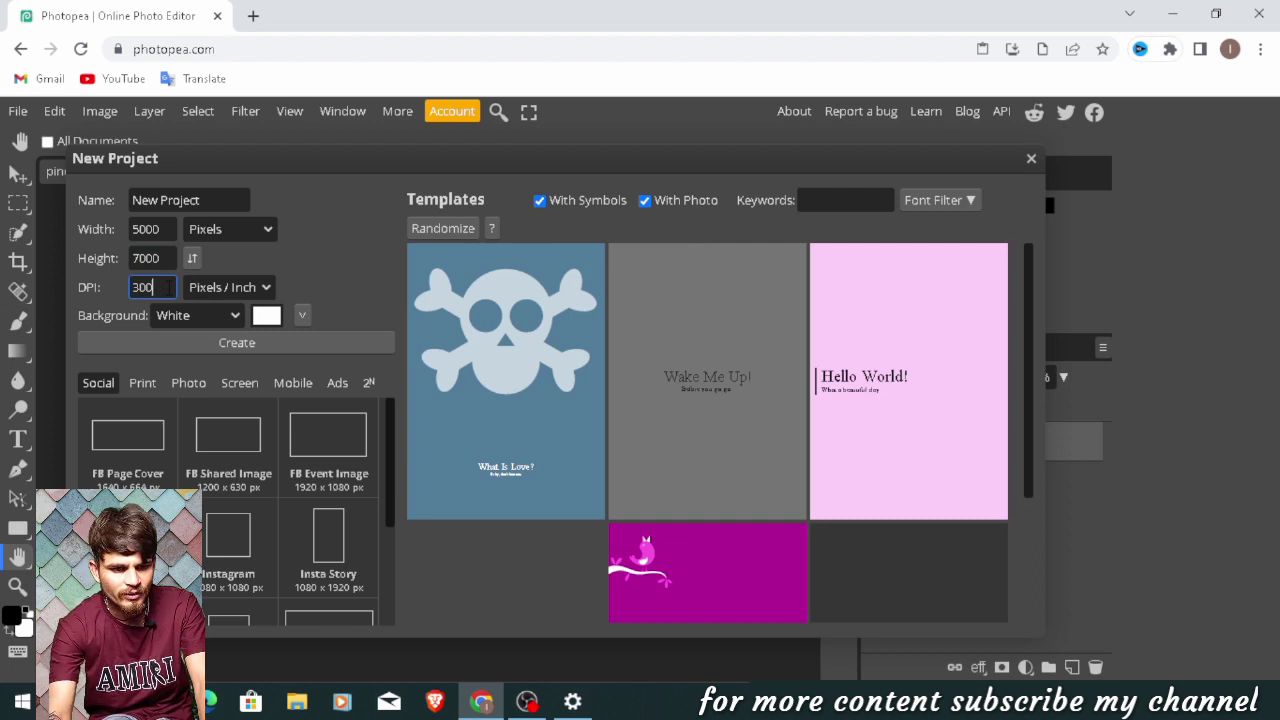
click(247, 344)
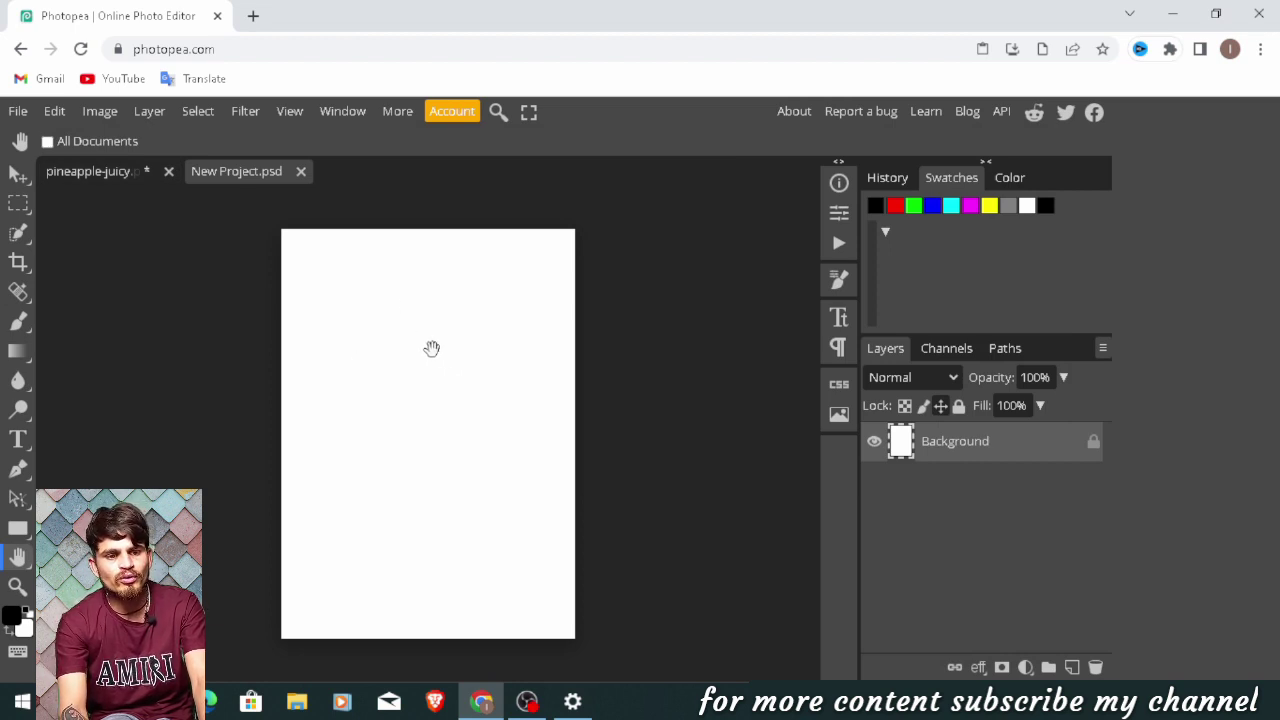
- Copy the pineapple layer into New Project, nudge it right and shrink it to about 90%
click(90, 171)
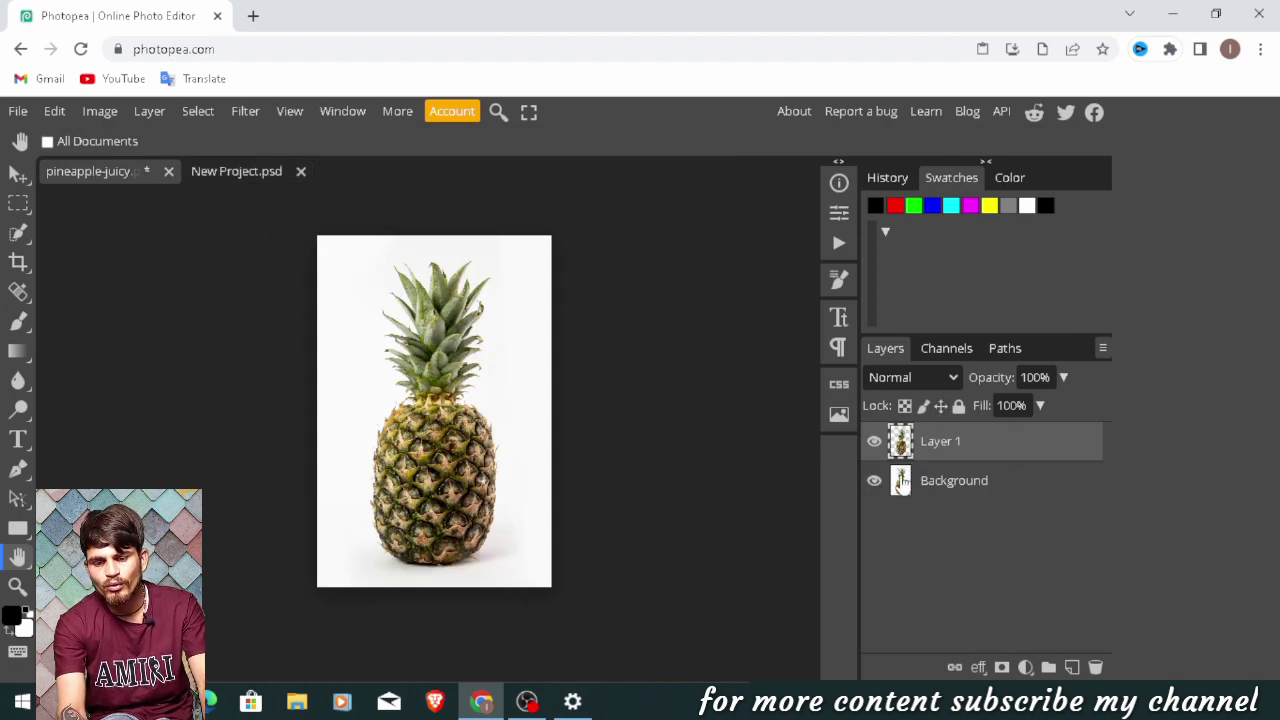
mouse_move(1003, 446)
mouse_down()
mouse_move(925, 445)
mouse_move(434, 300)
mouse_move(278, 200)
mouse_move(250, 161)
mouse_move(254, 177)
mouse_up()
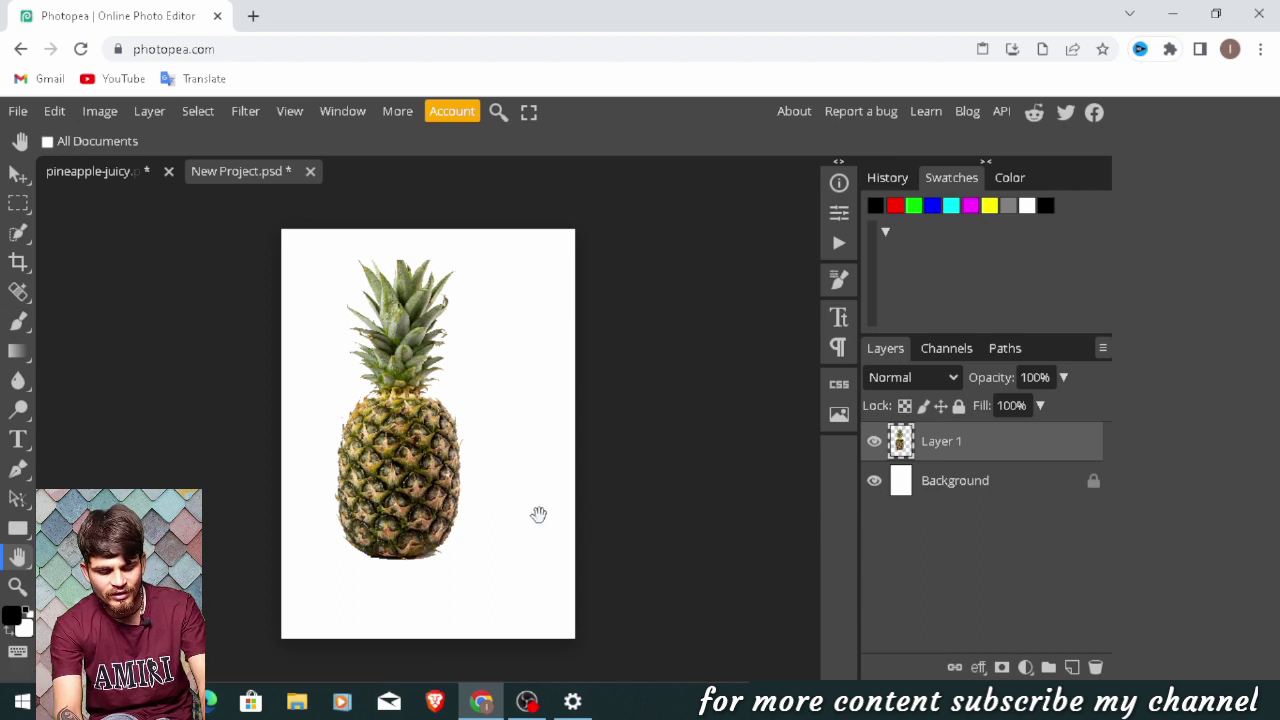
key(v)
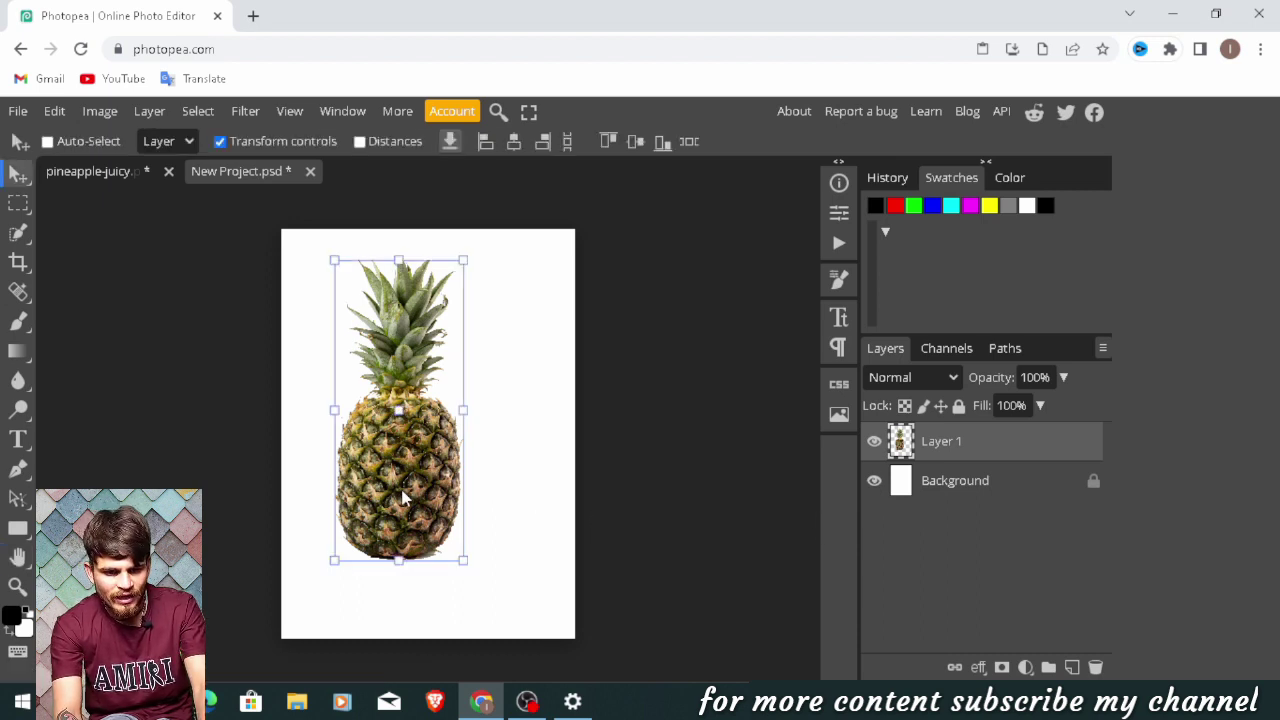
drag(439, 514, 473, 538)
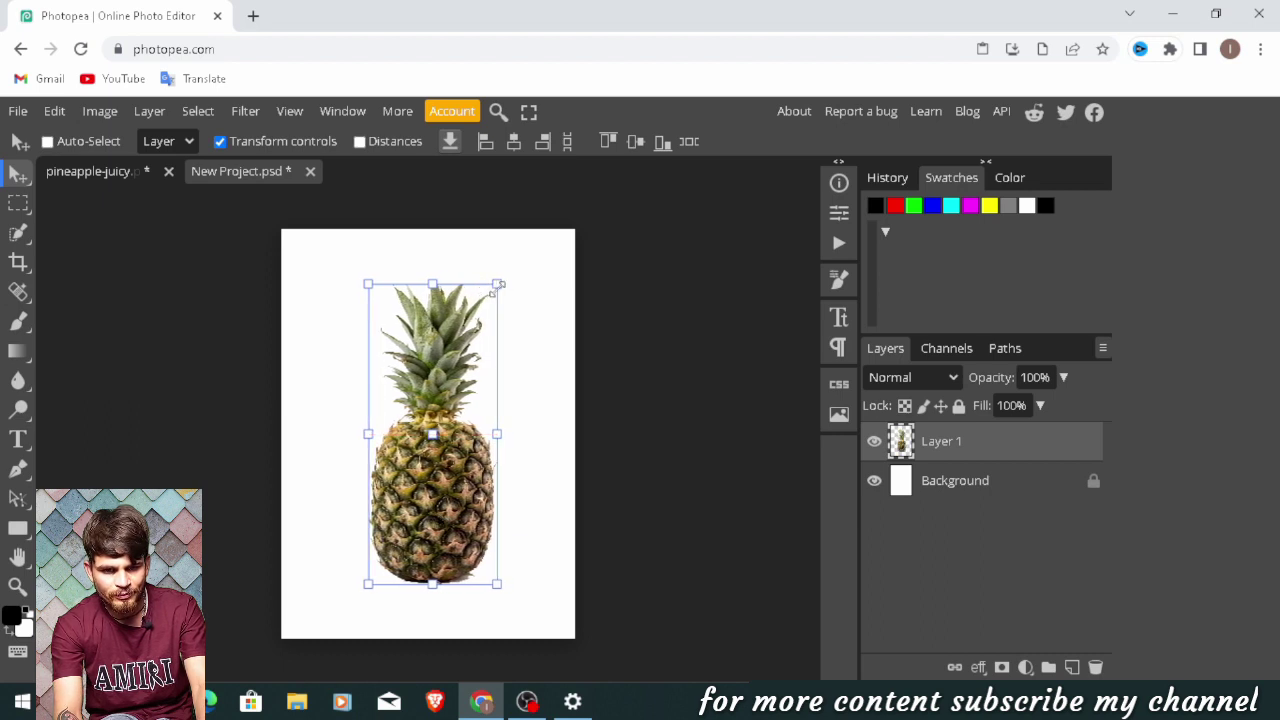
click(483, 350)
drag(483, 352, 482, 365)
key(Return)
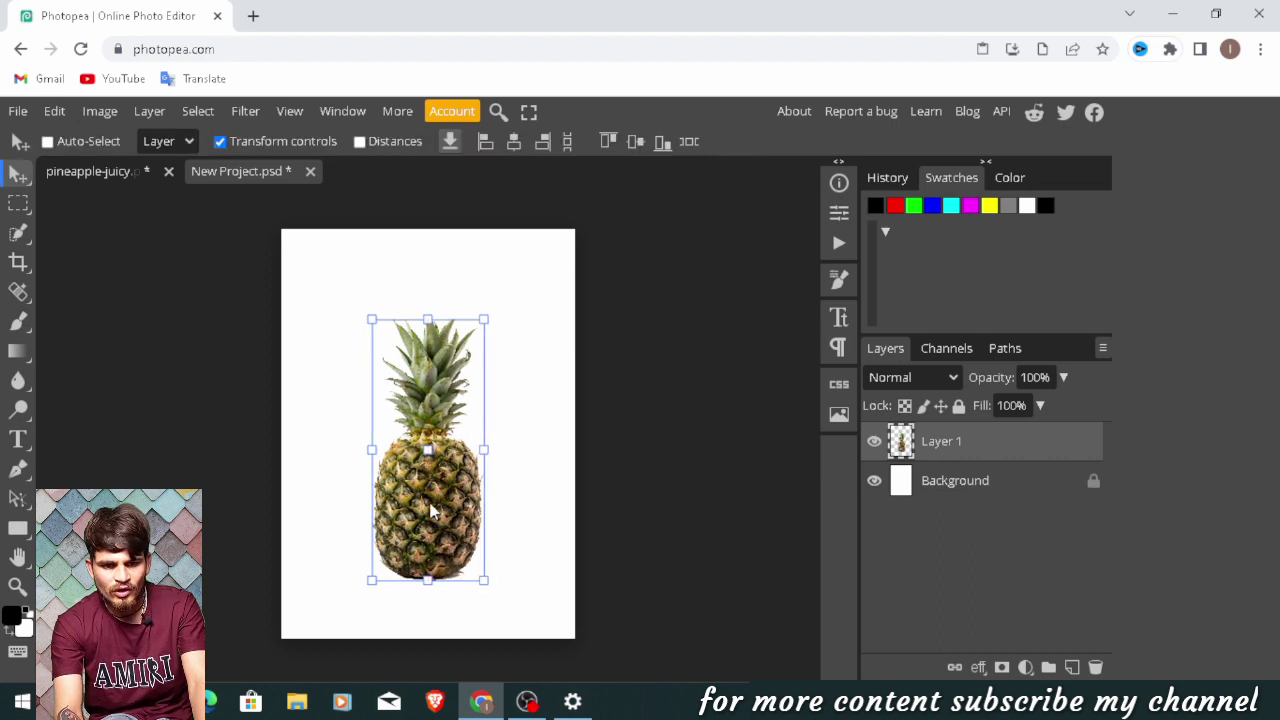
- Close pineapple-juicy without saving and rename Layer 1 to 'pine apple'
click(117, 180)
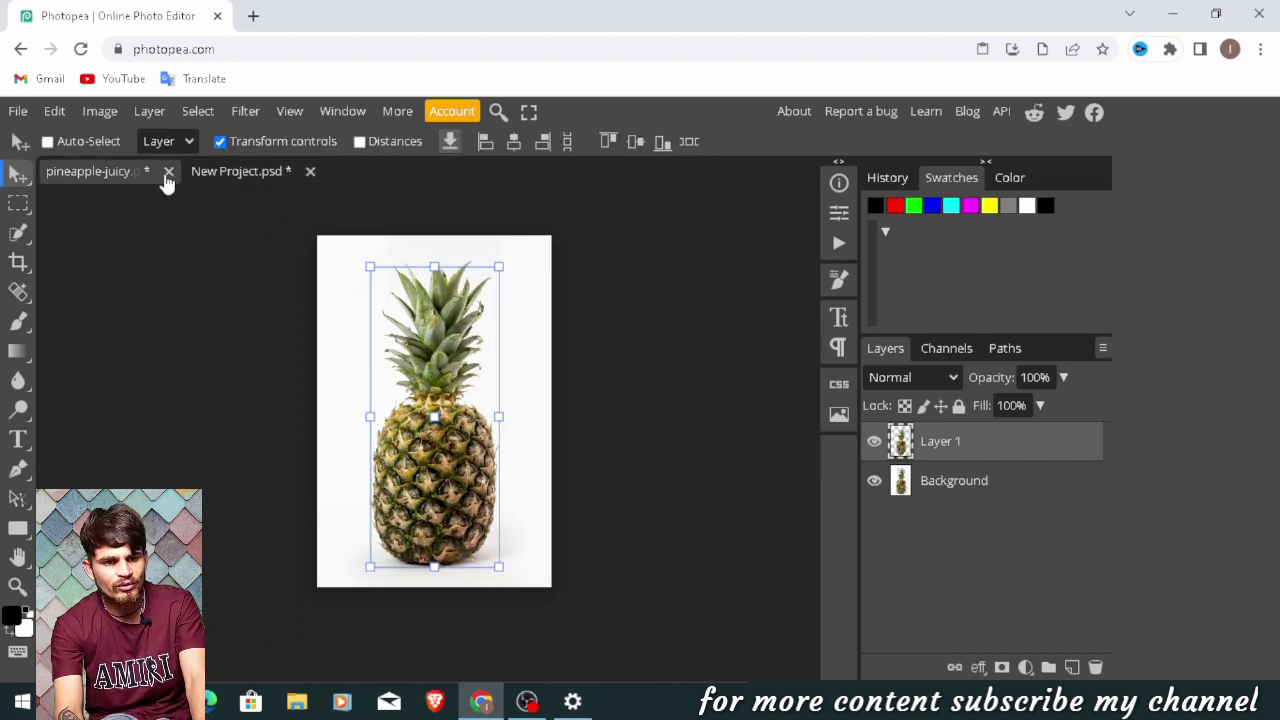
click(168, 172)
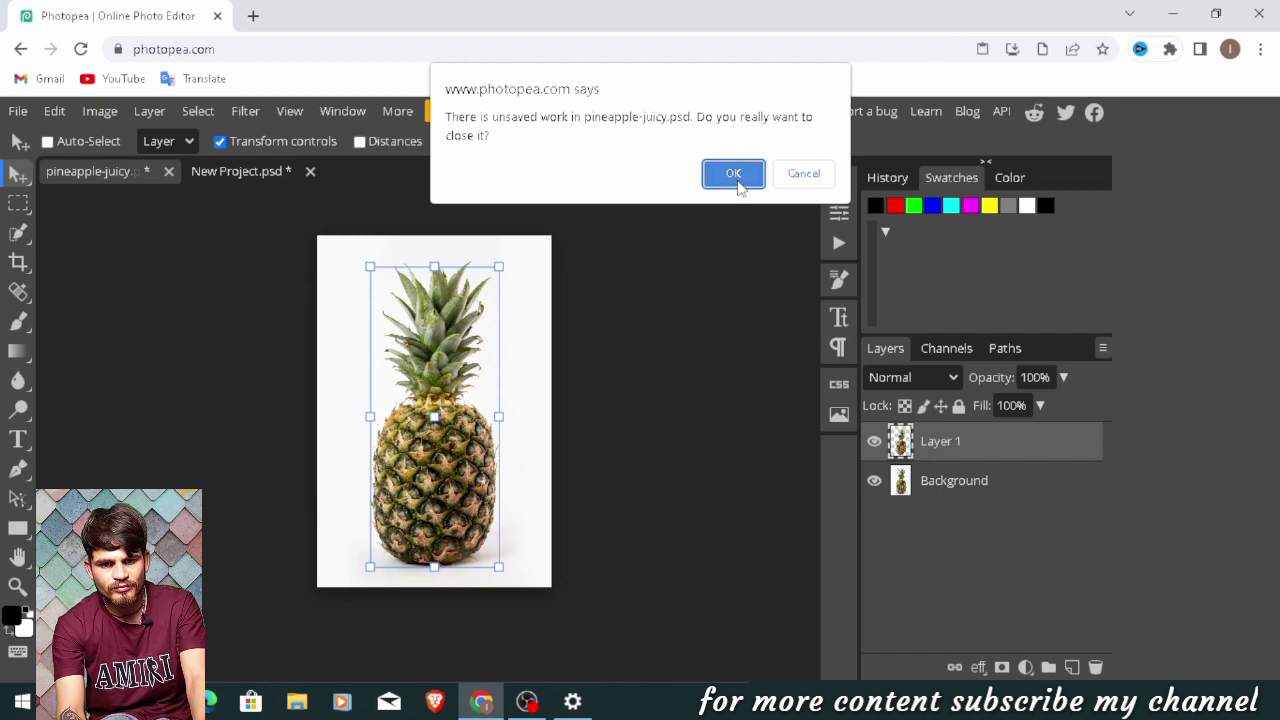
click(738, 189)
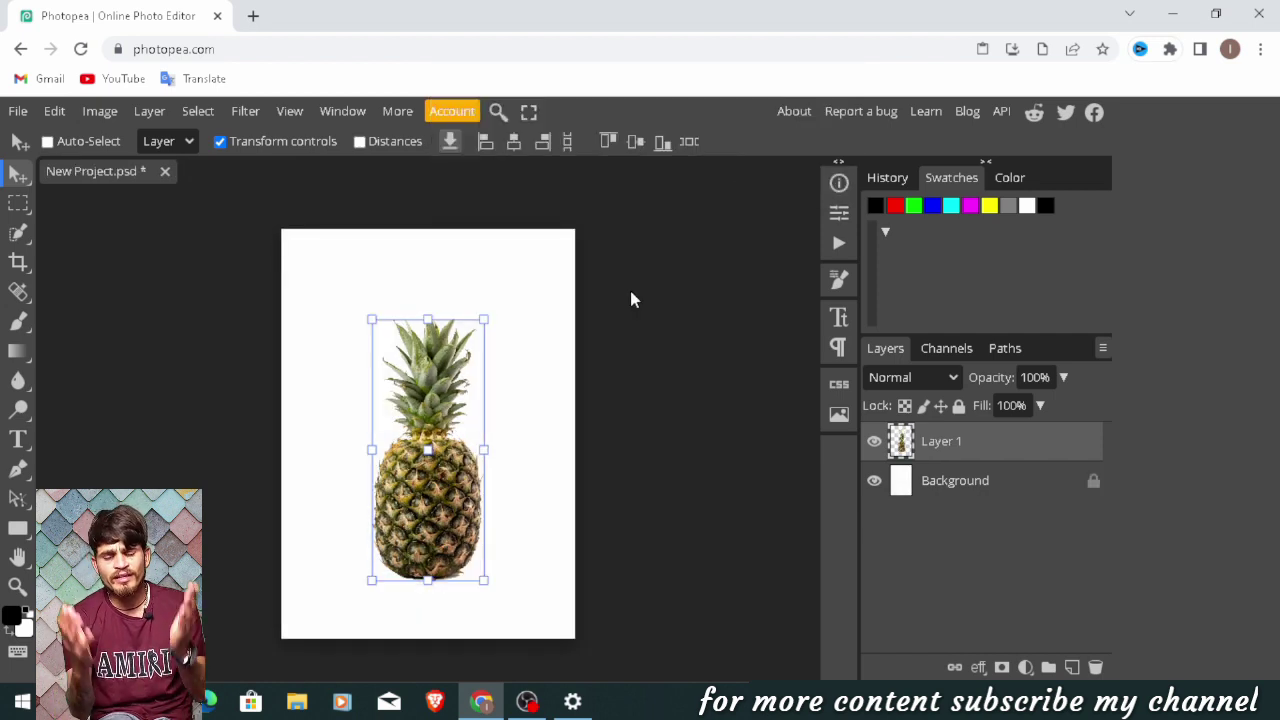
double_click(945, 443)
text(pin)
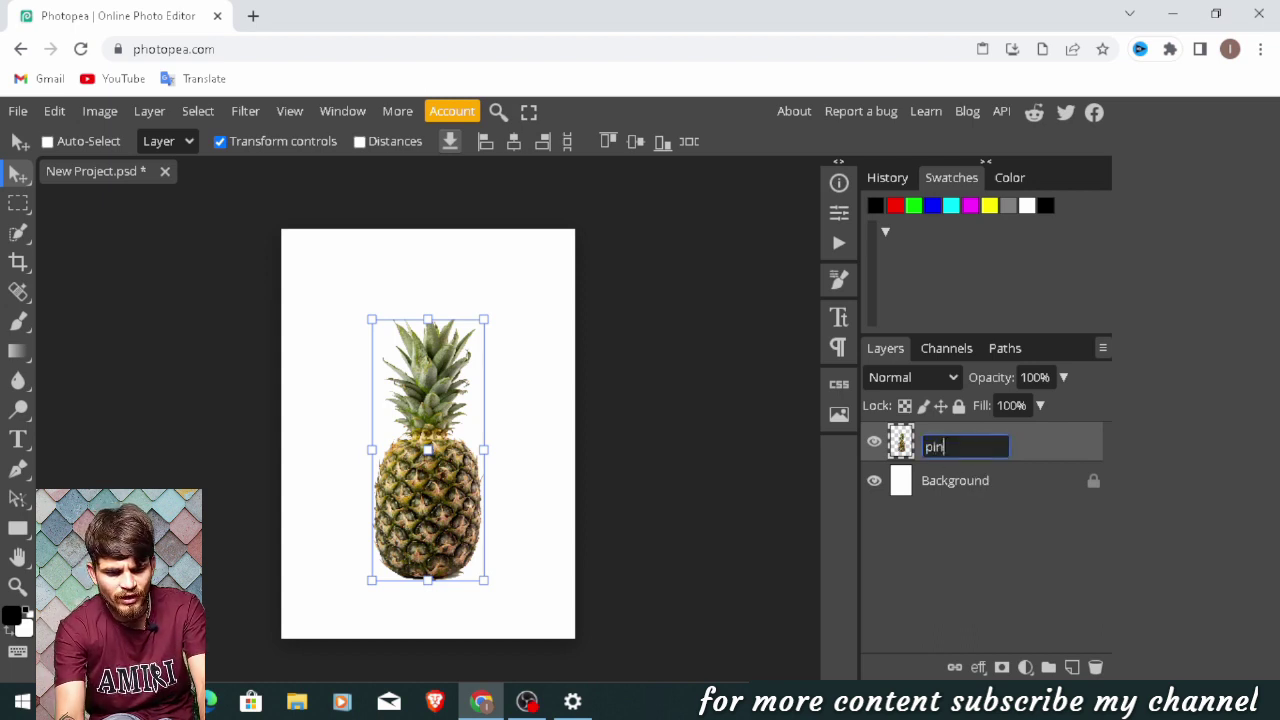
text(e apple)
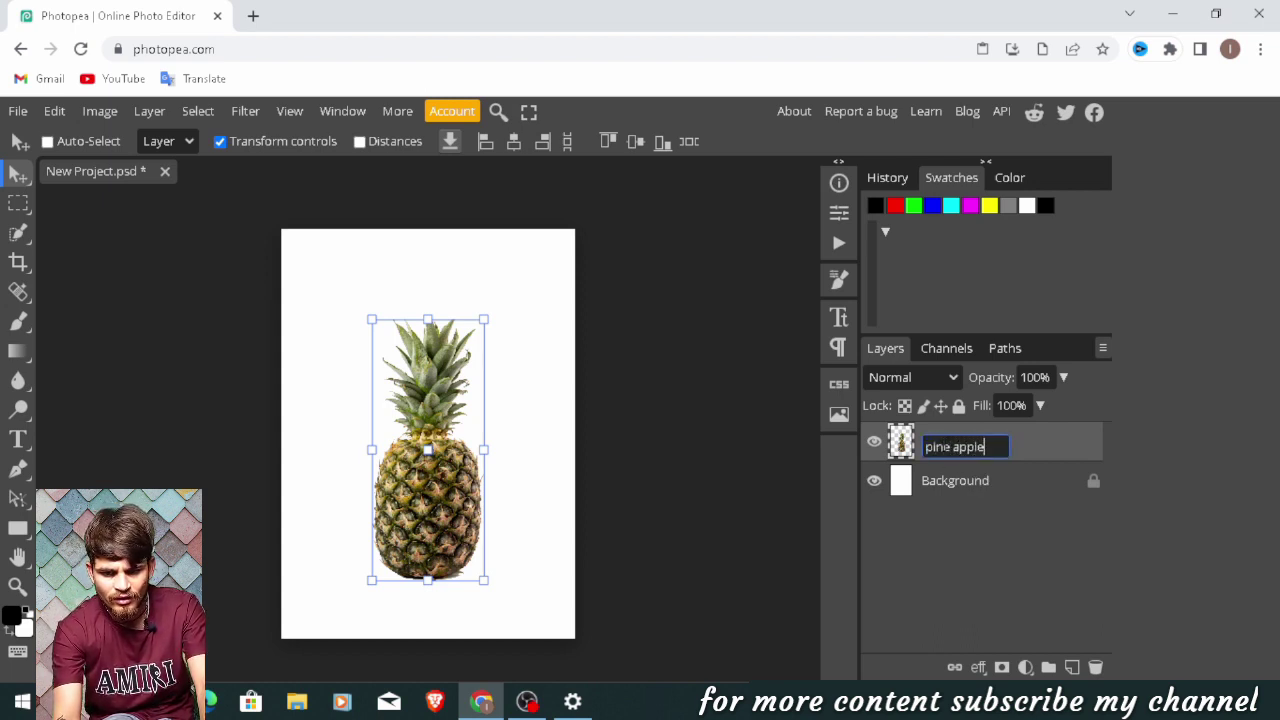
key(Return)
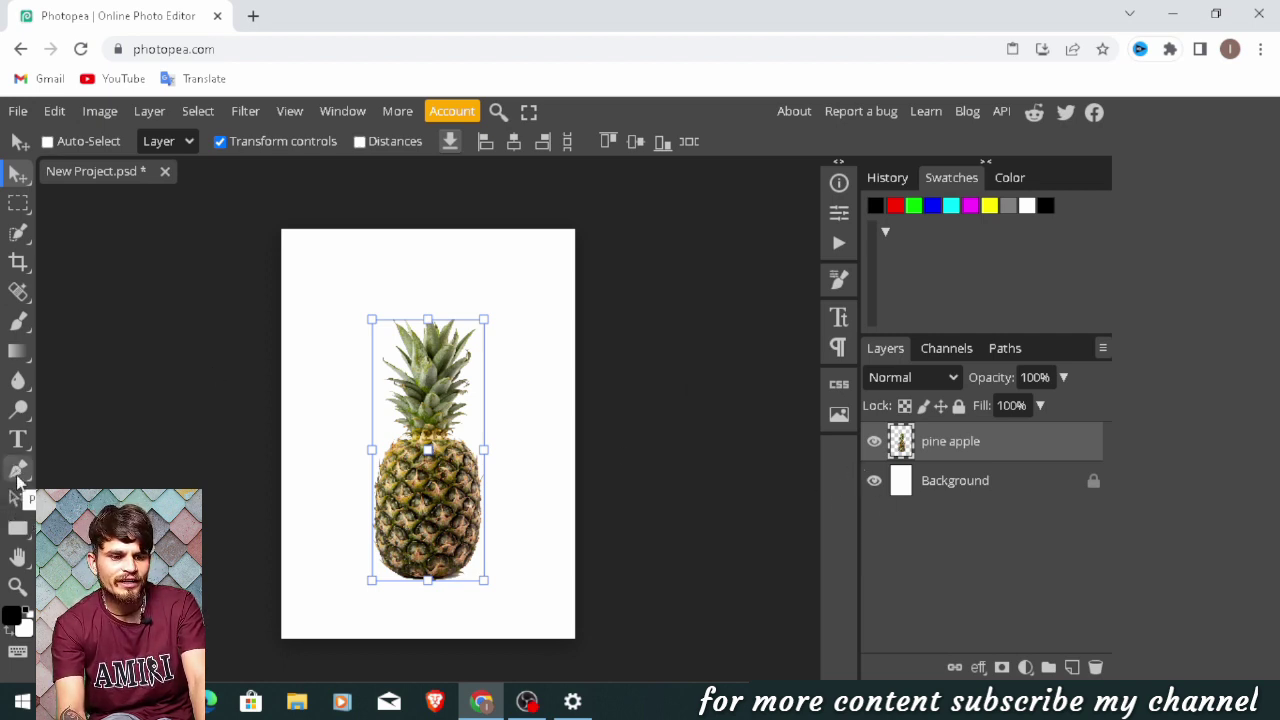
- Start a Pen shape path beside the pineapple with its fill set to none
click(17, 470)
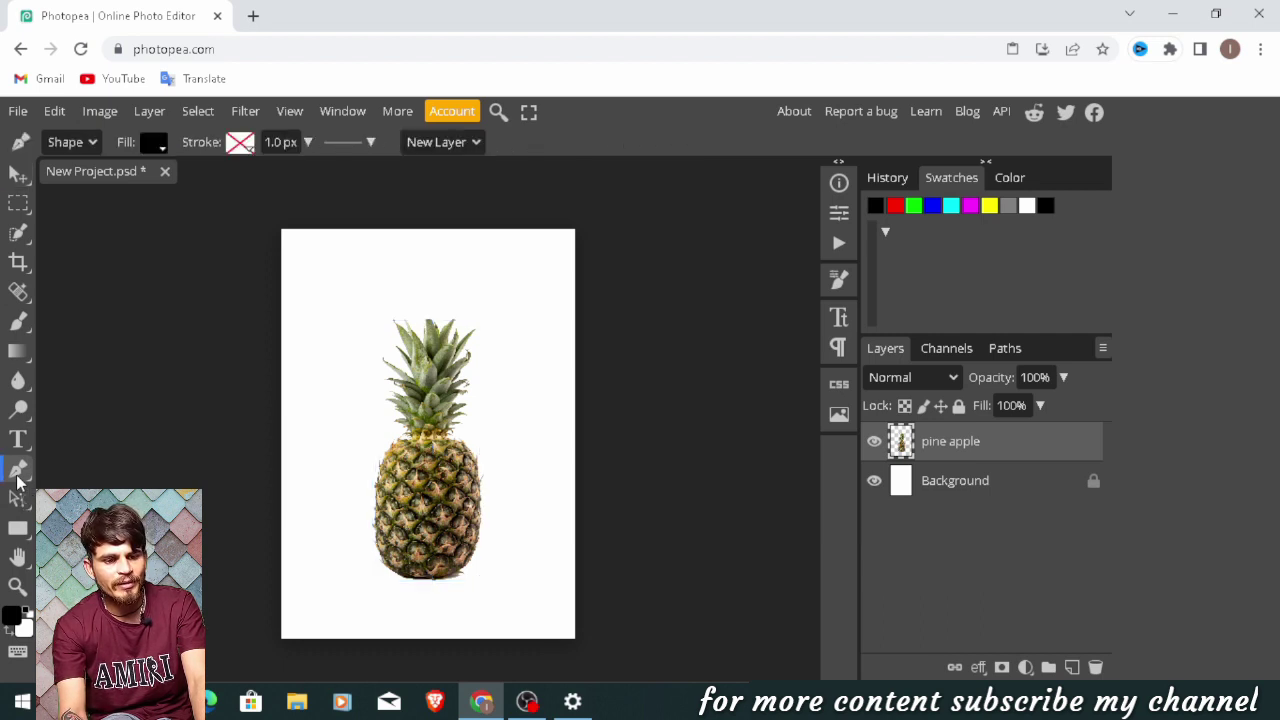
click(352, 439)
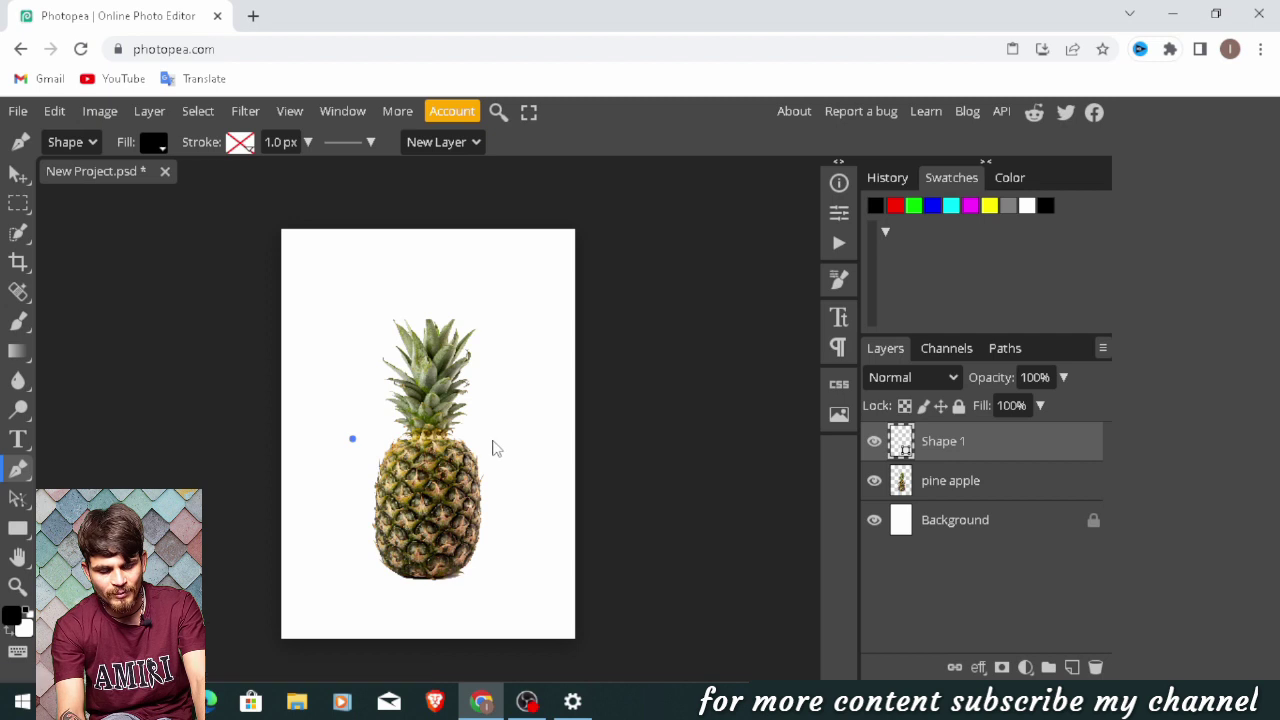
drag(492, 440, 520, 395)
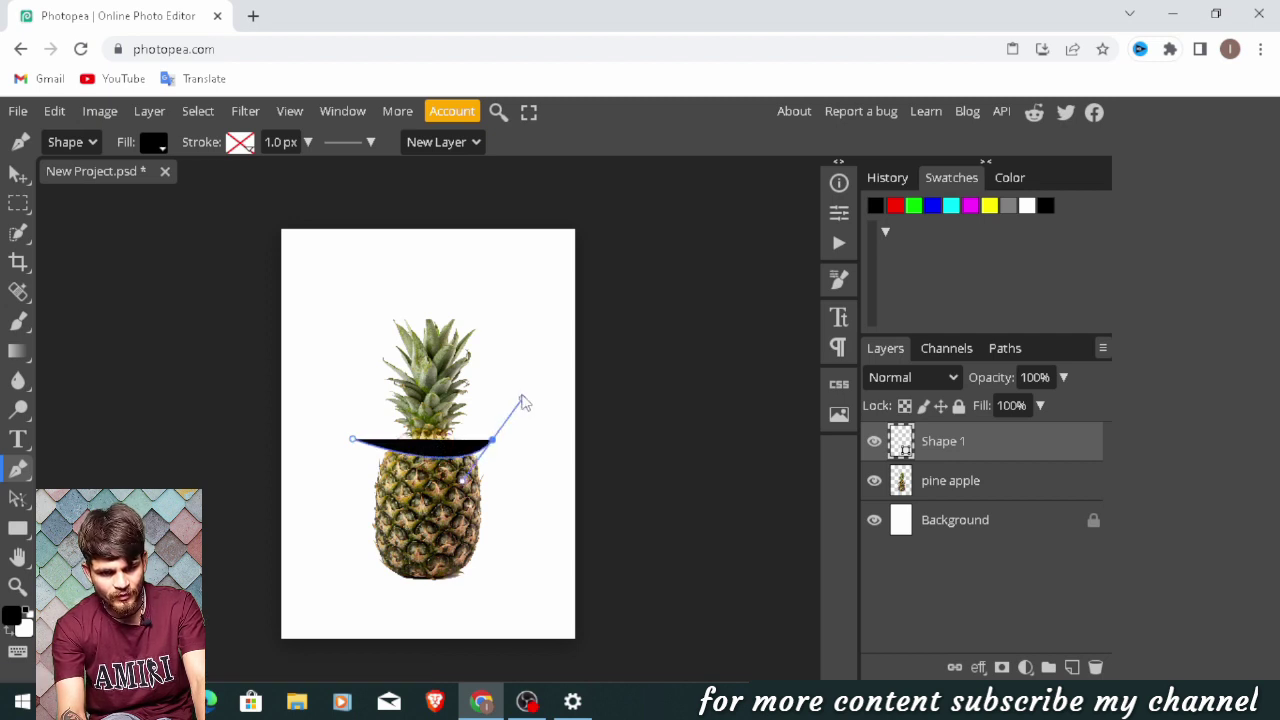
click(155, 145)
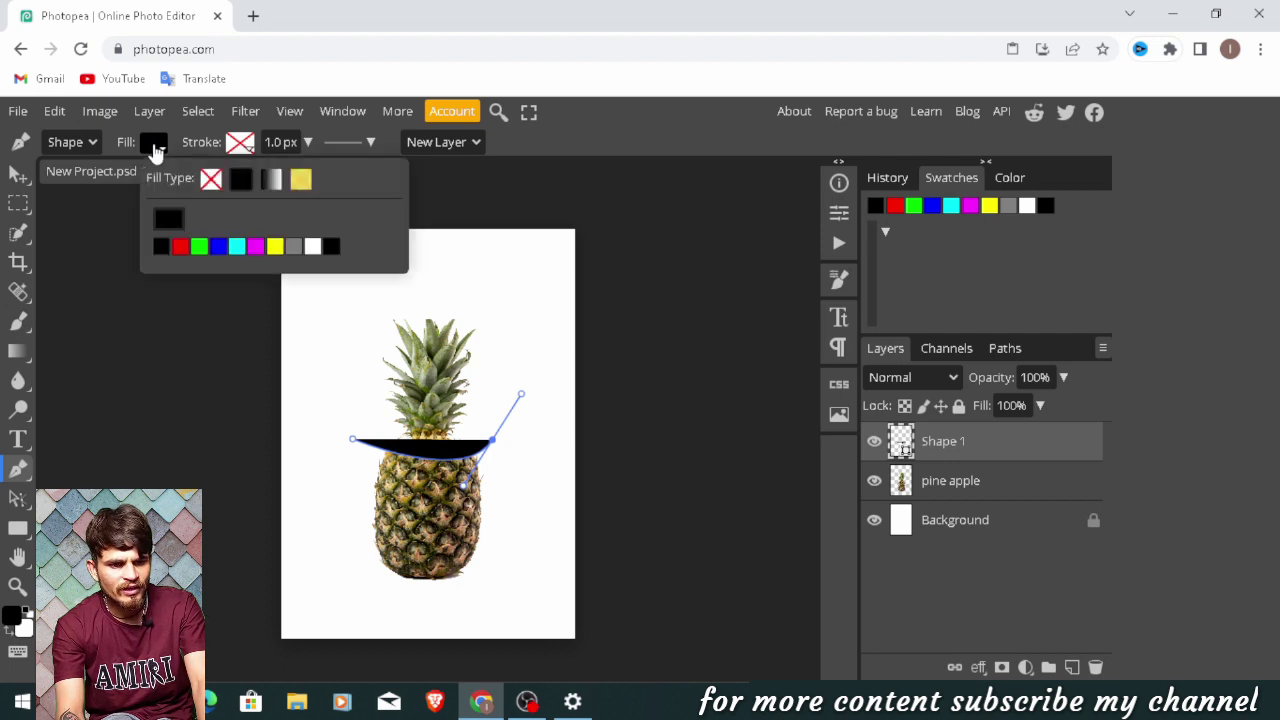
click(212, 180)
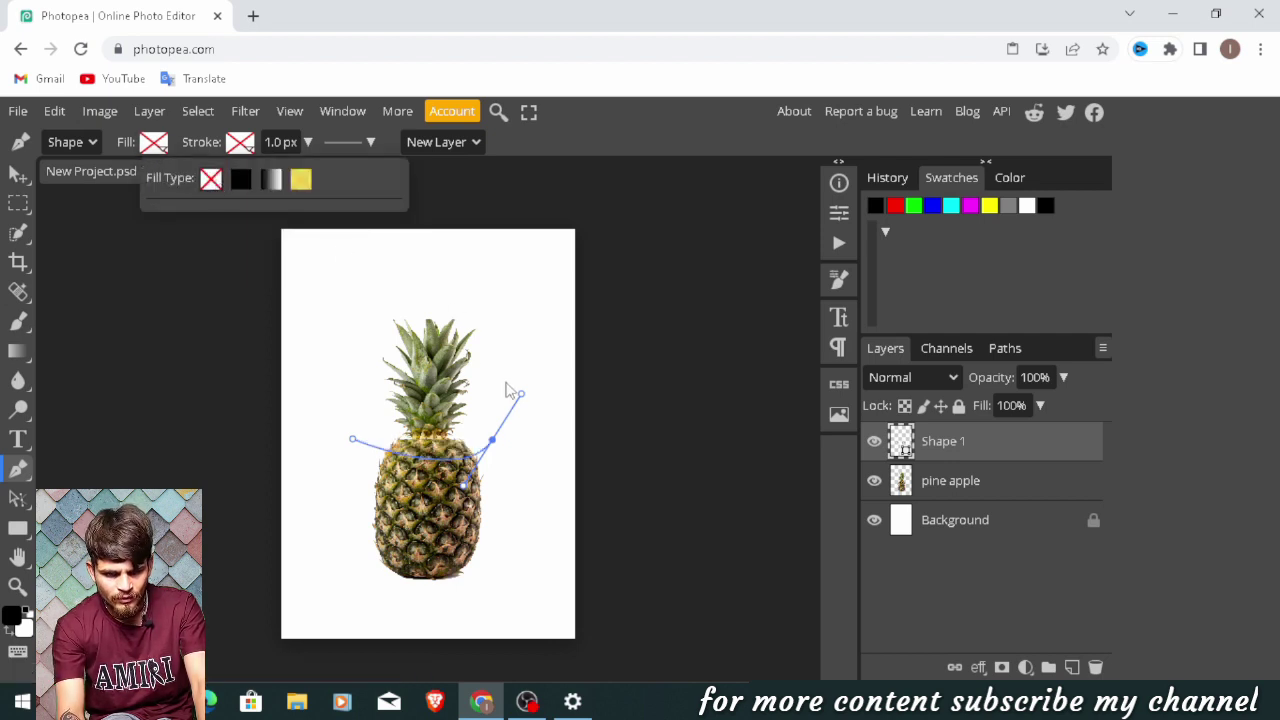
- Add anchors around the pineapple crown and close the path
click(505, 381)
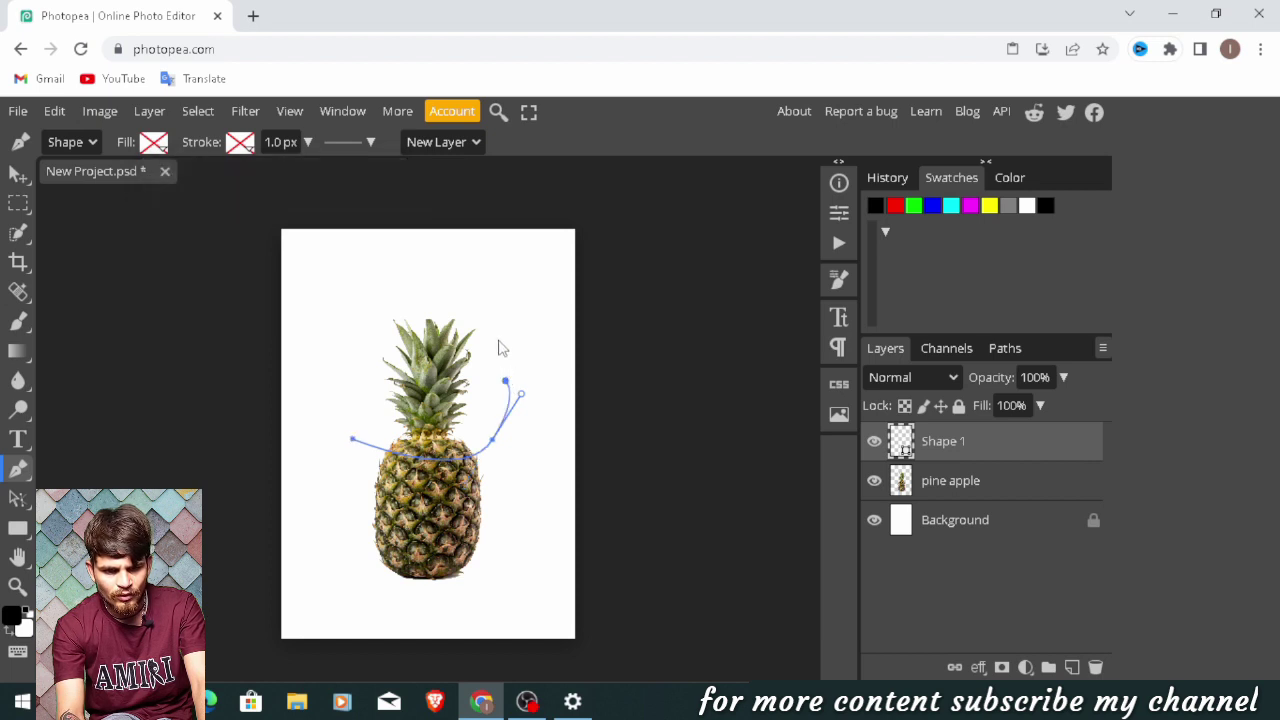
click(475, 301)
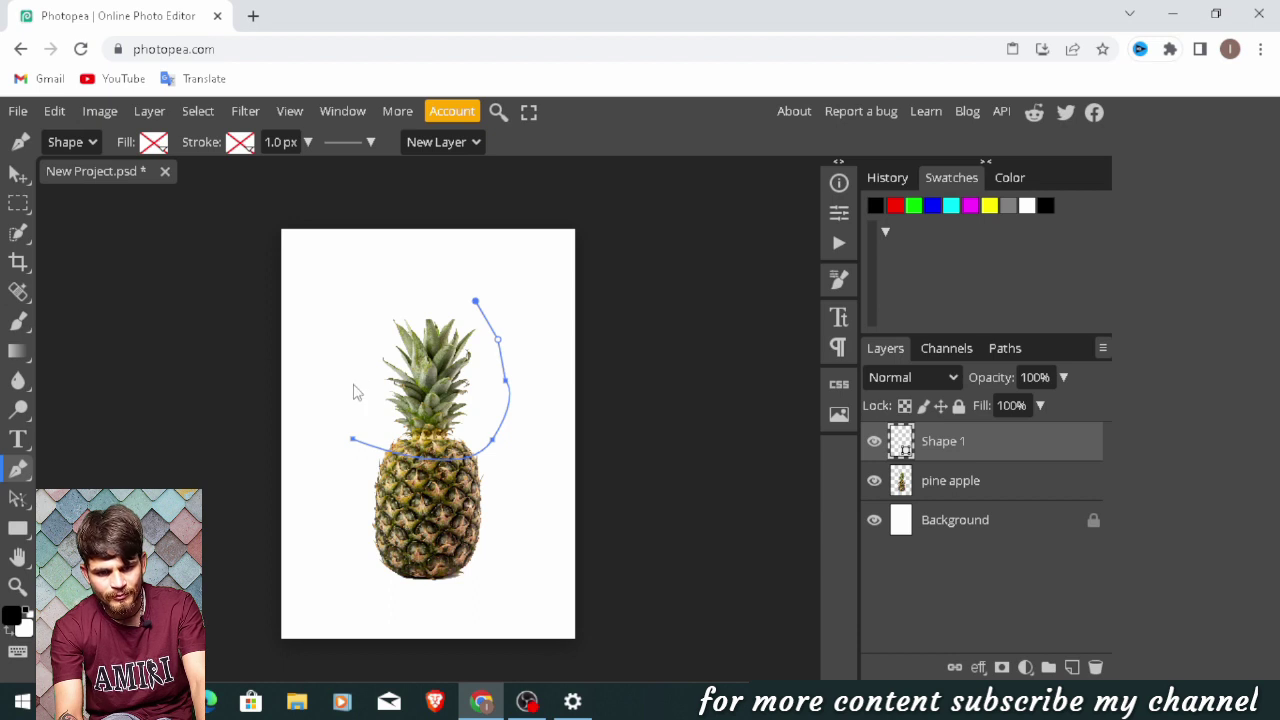
click(428, 292)
click(367, 312)
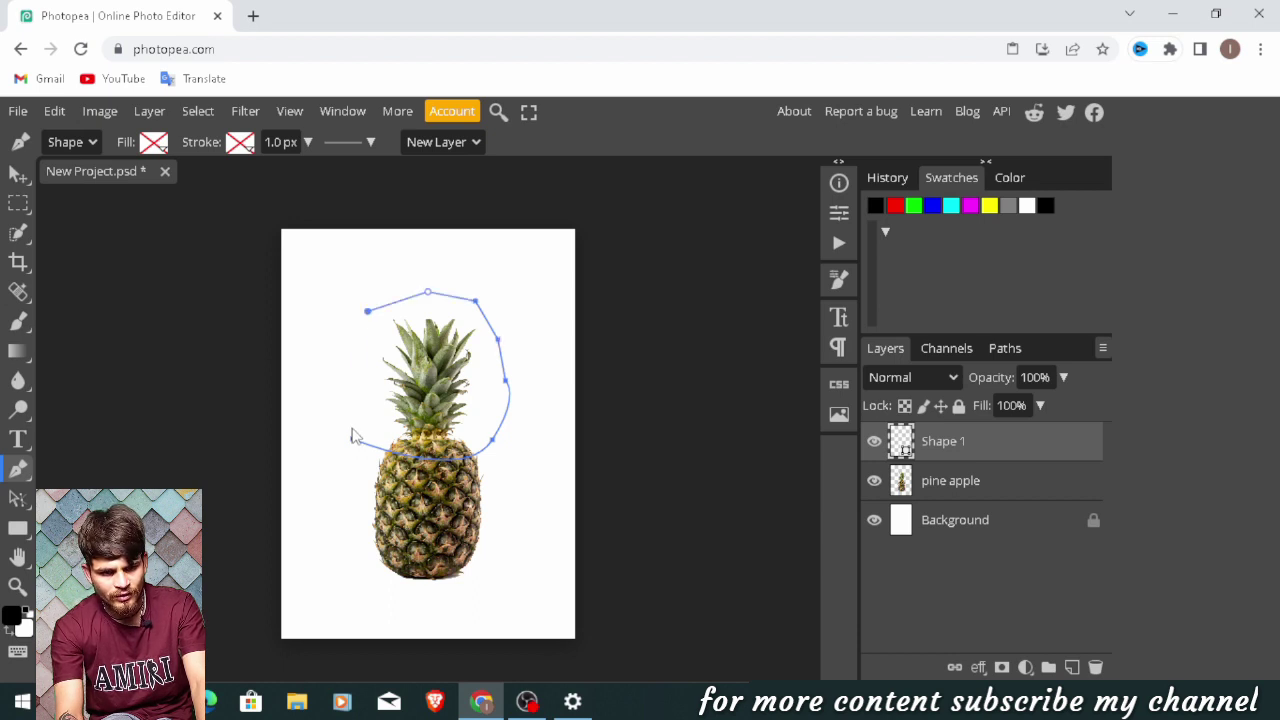
click(352, 383)
click(351, 427)
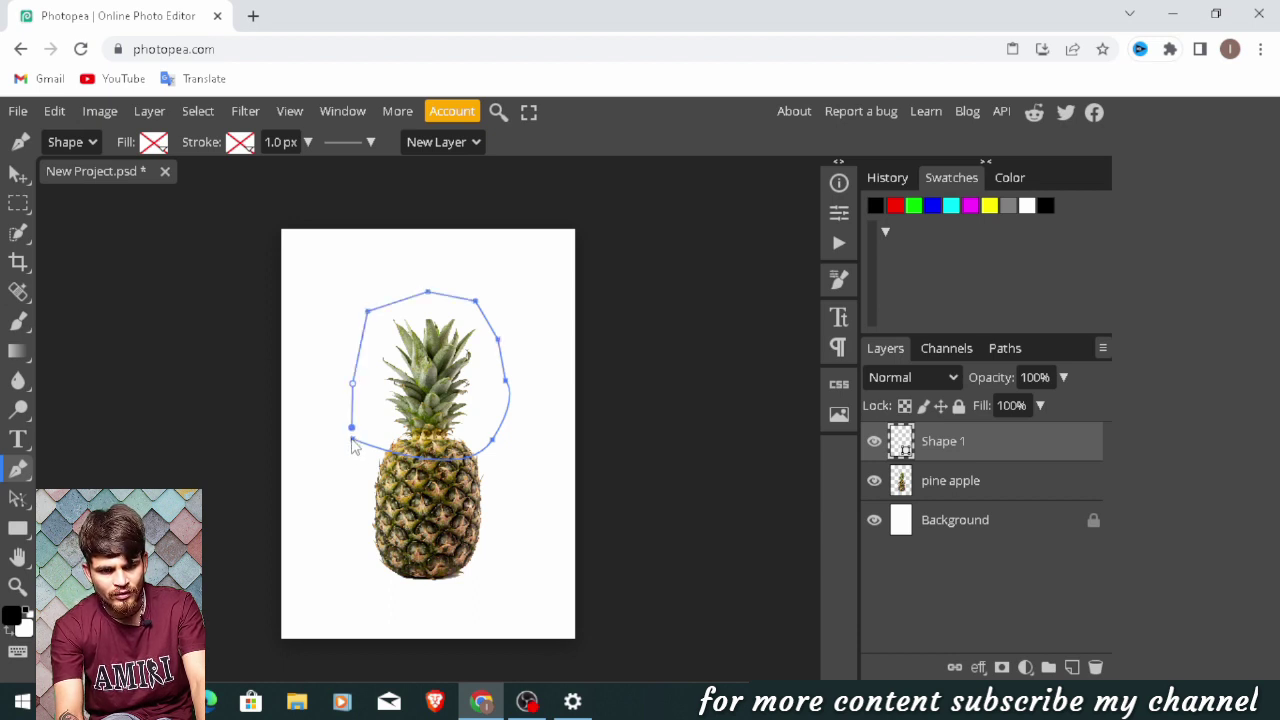
click(352, 446)
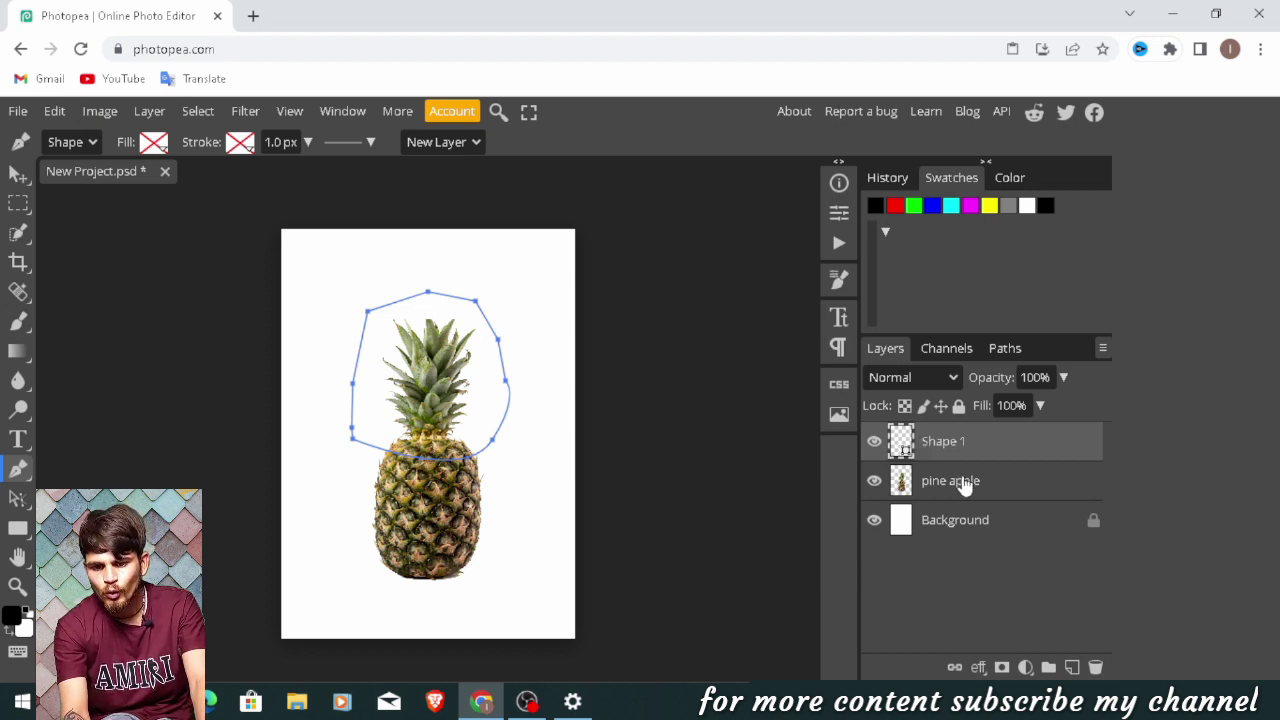
- Cut the crown out of the pine apple layer and paste it onto a new layer
click(963, 487)
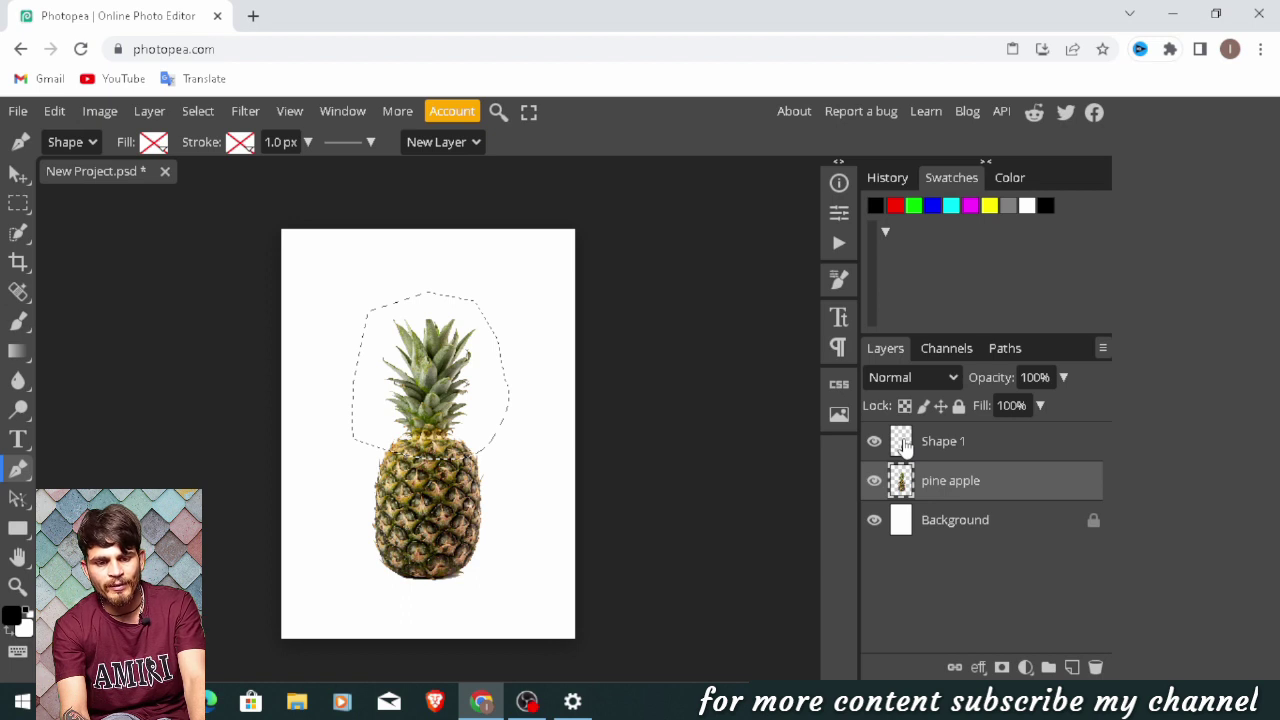
key(Delete)
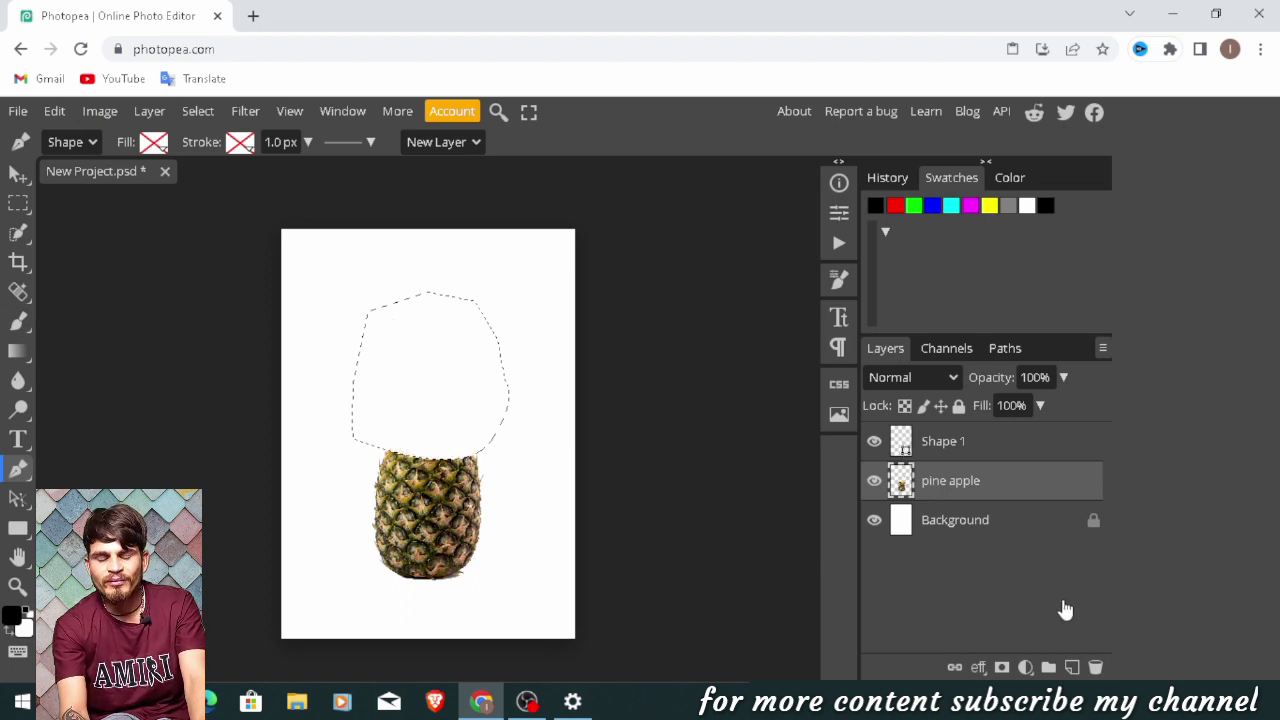
click(1072, 668)
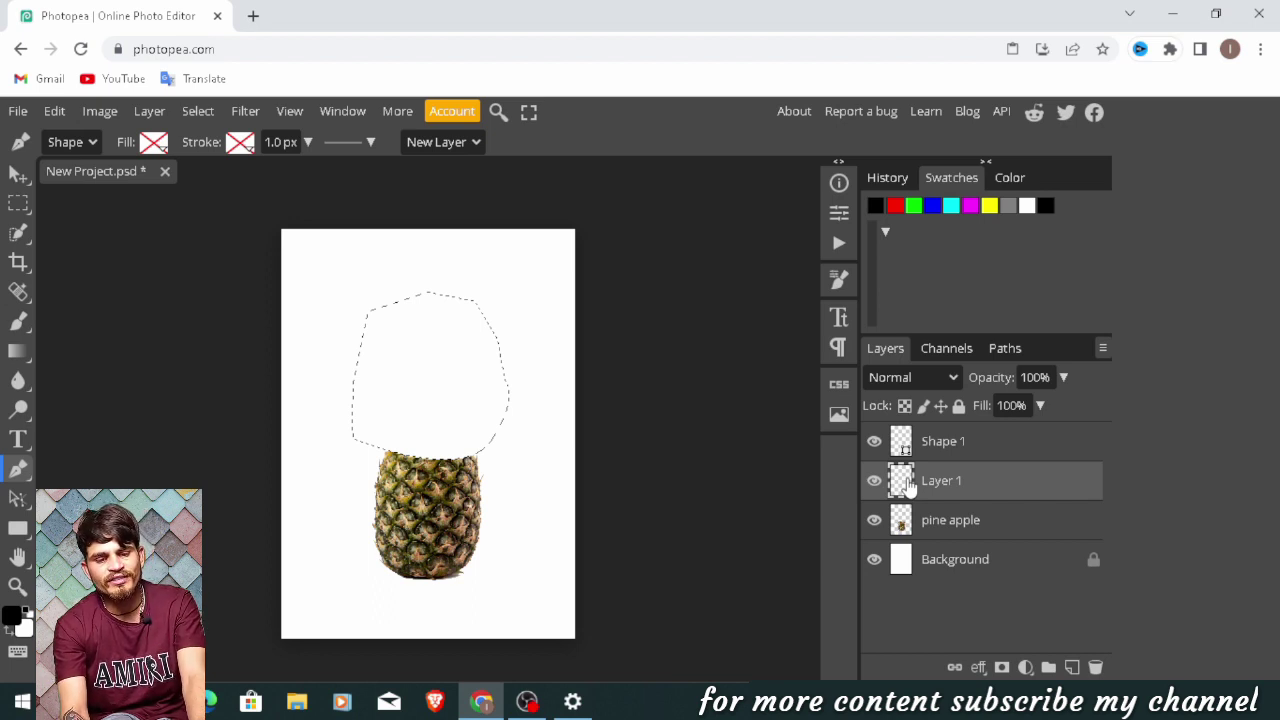
key(ctrl+z)
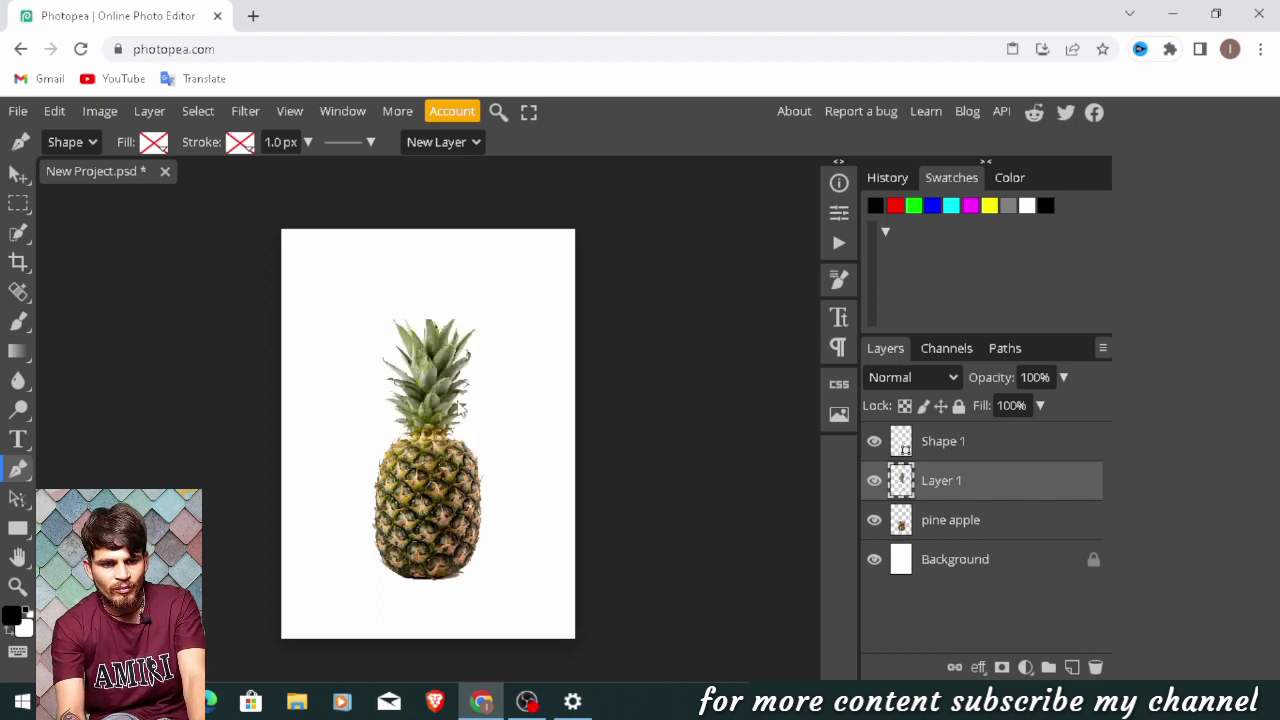
- Lift the crown above the body and name its layer 'top 1'
key(v)
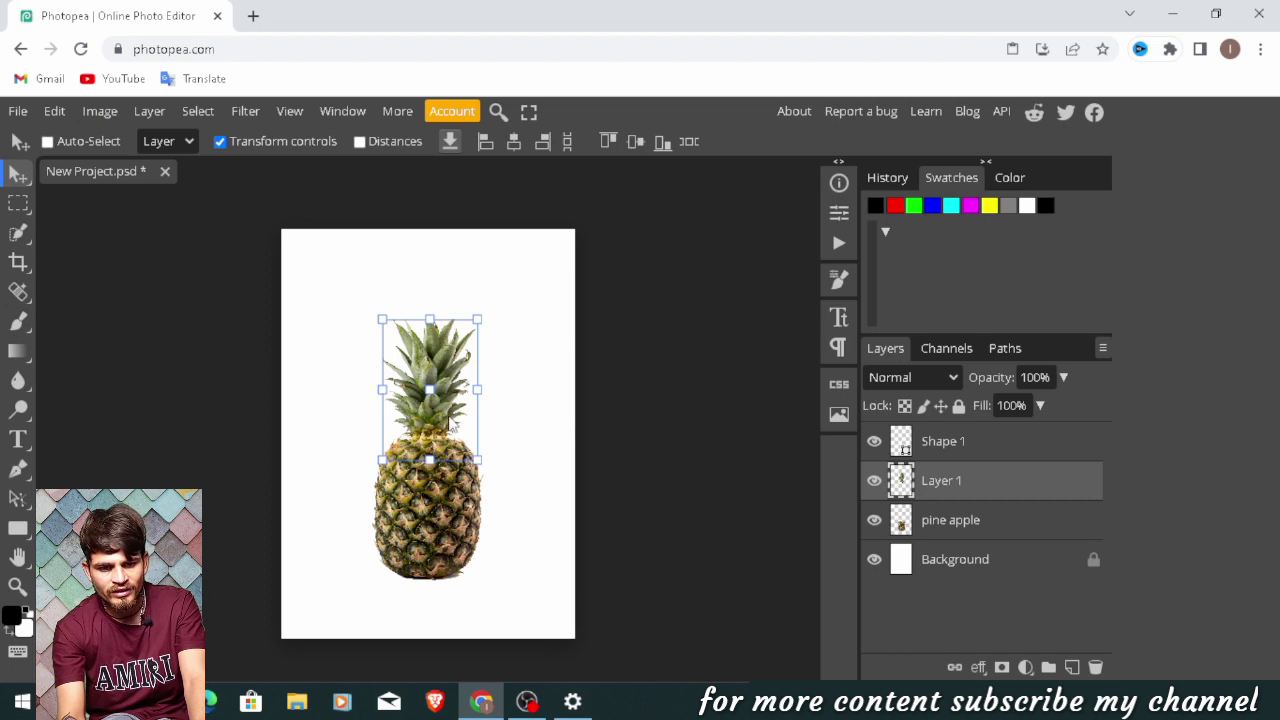
drag(447, 420, 447, 386)
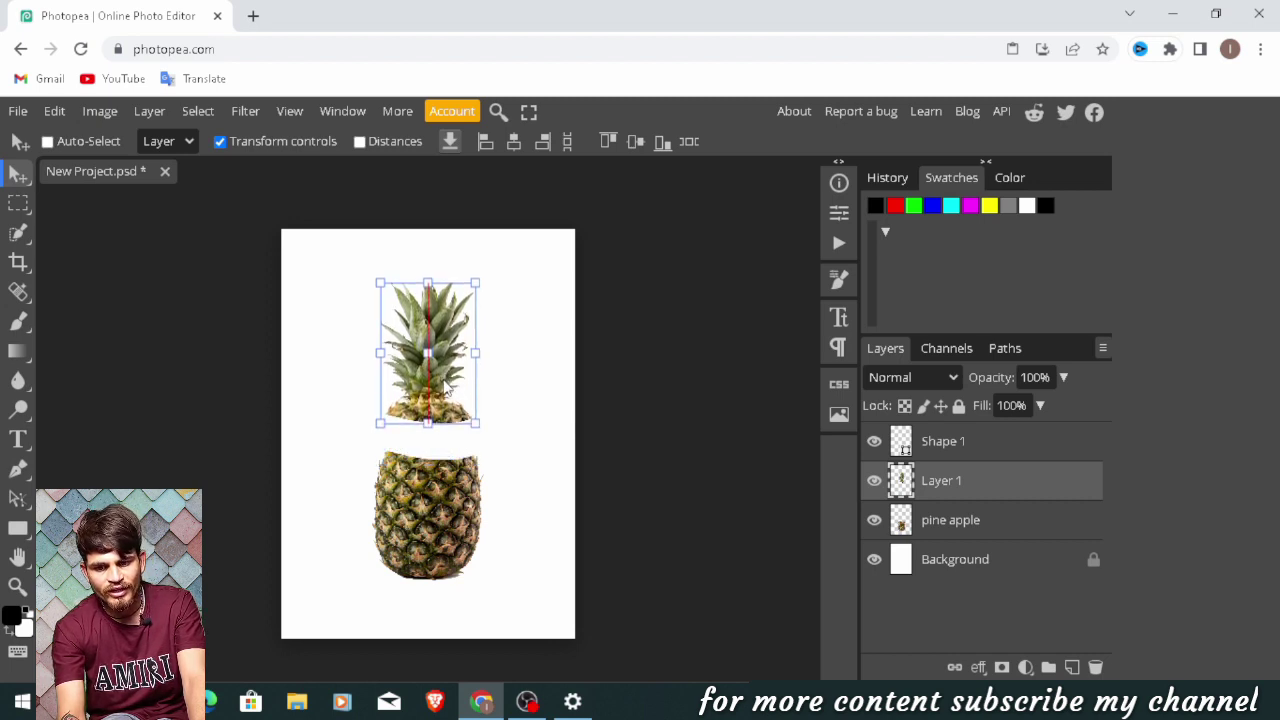
double_click(945, 481)
text(top)
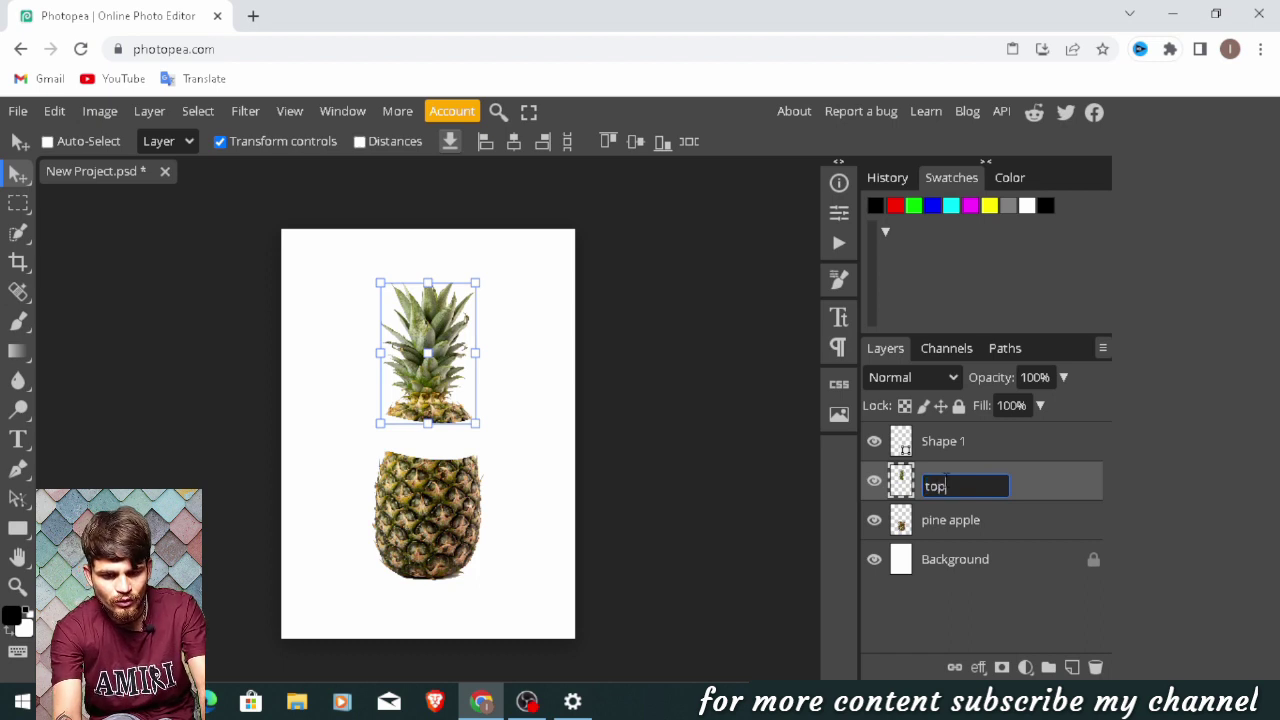
text( 1)
key(Return)
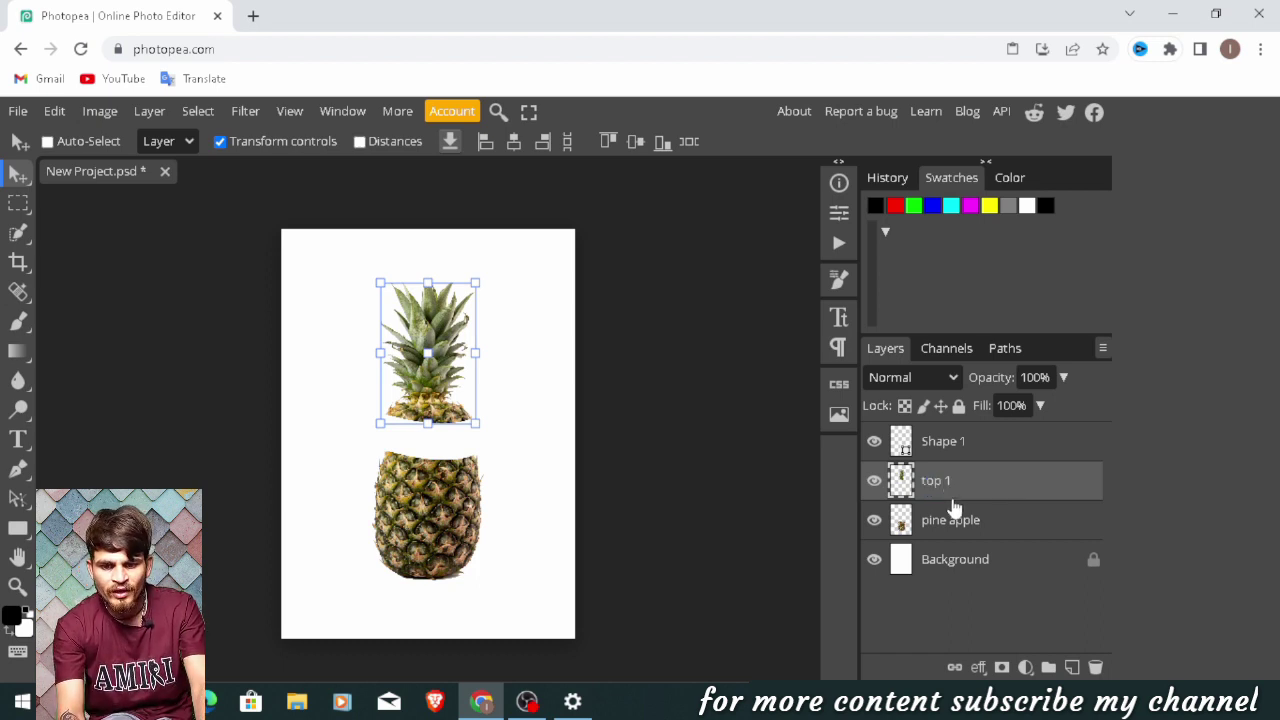
click(967, 531)
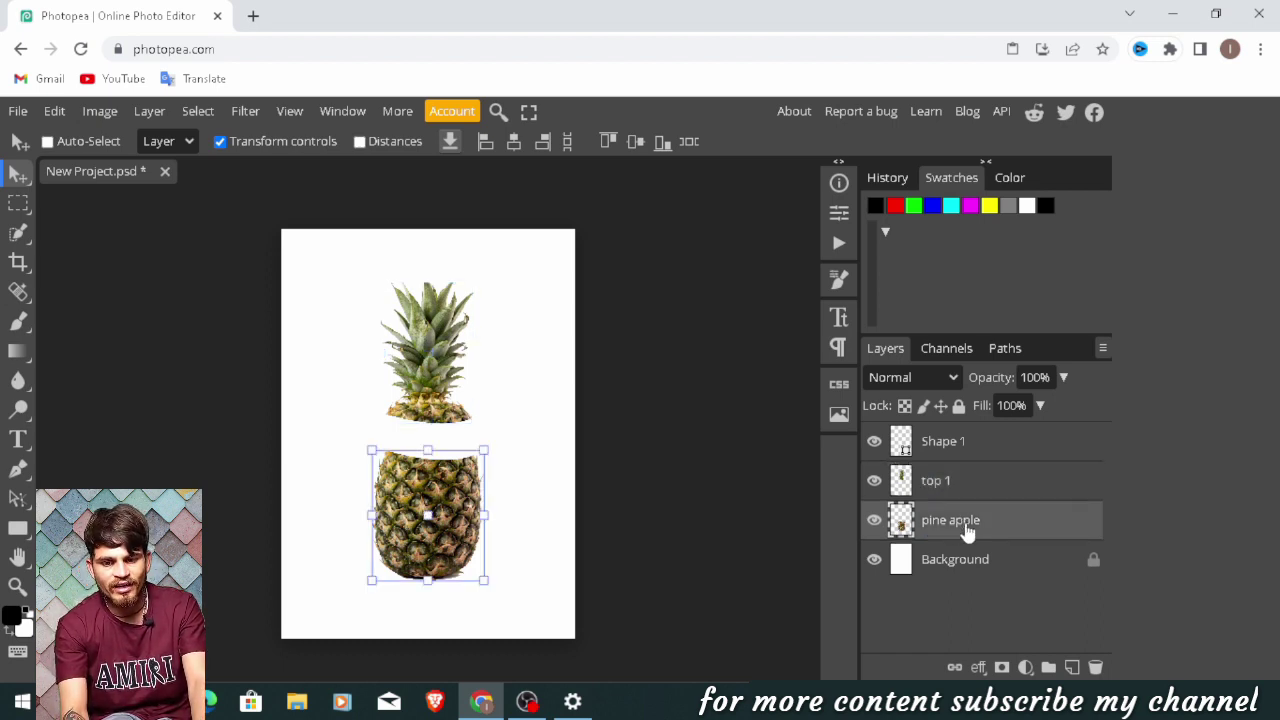
- Draw a closed curved Pen path looping the upper band of the pineapple body, then select pine apple
click(19, 469)
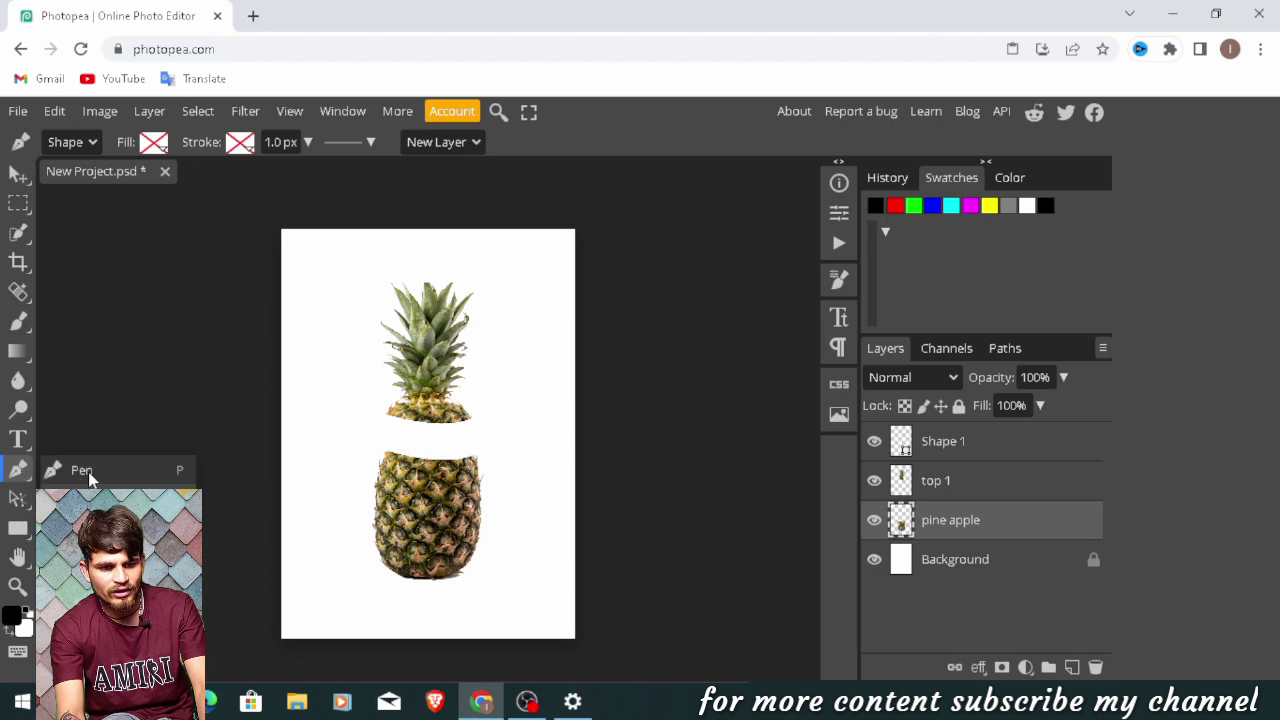
click(348, 475)
click(509, 486)
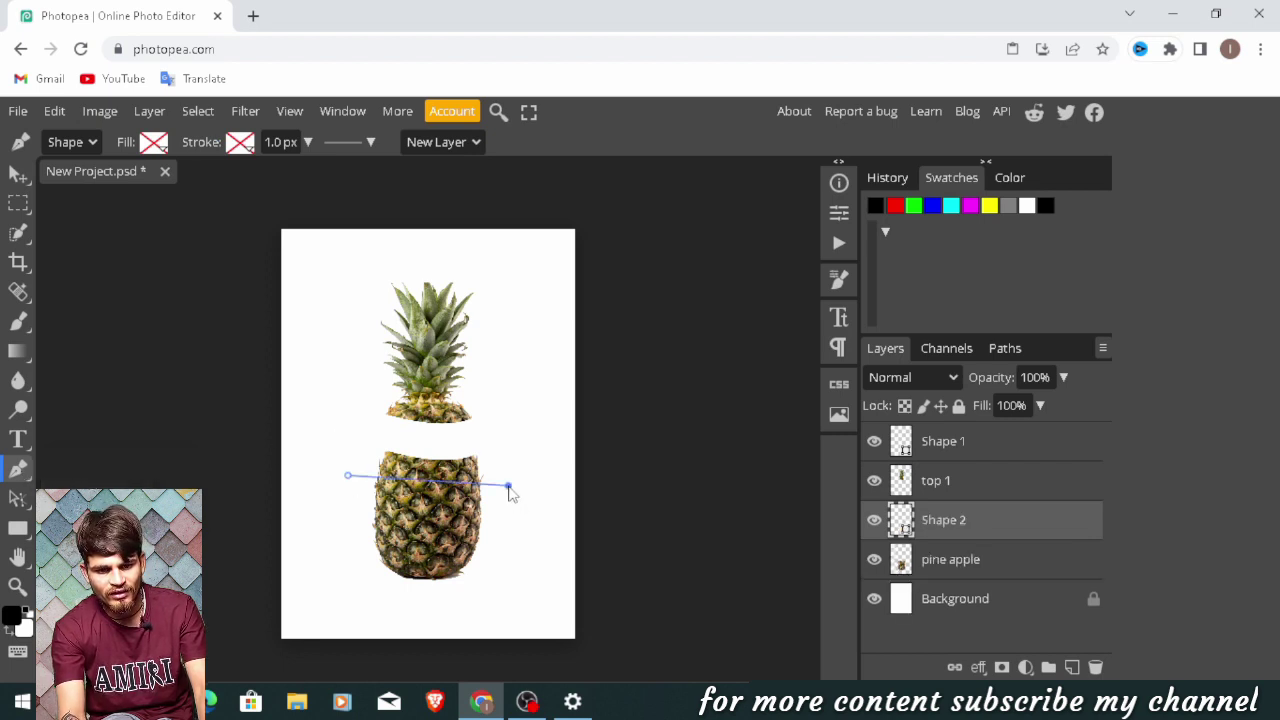
drag(512, 487, 521, 461)
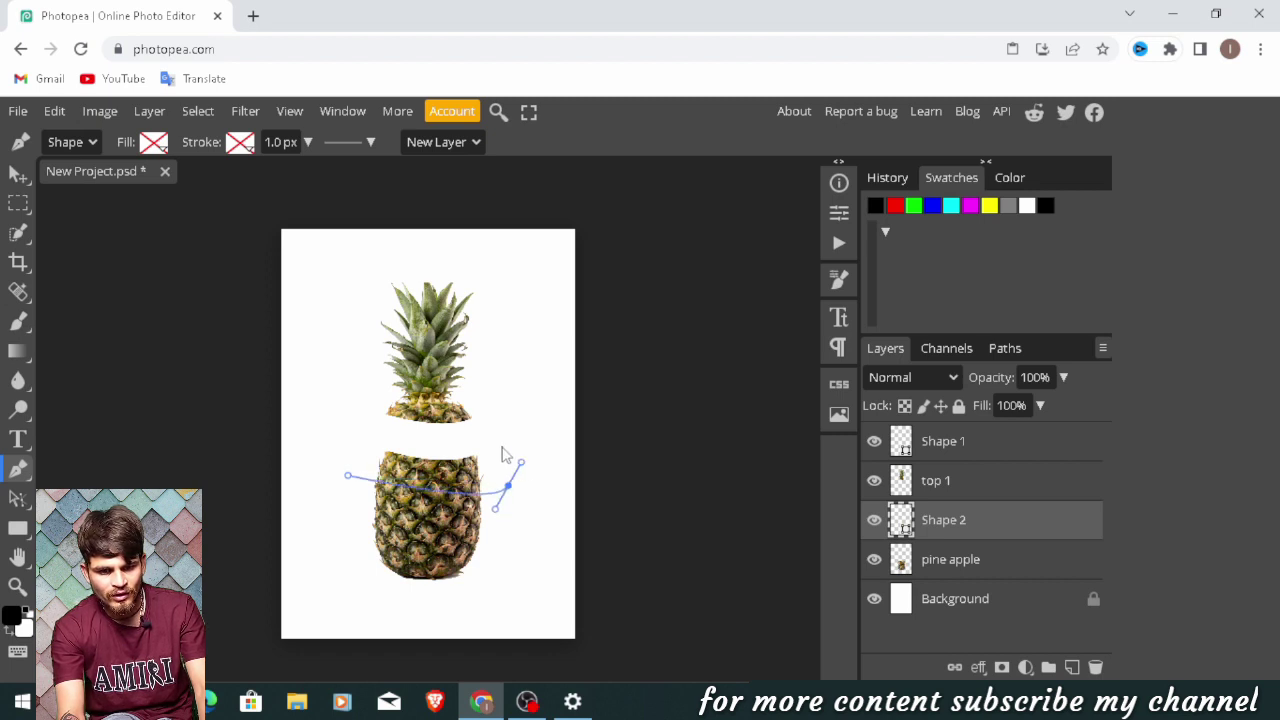
click(502, 447)
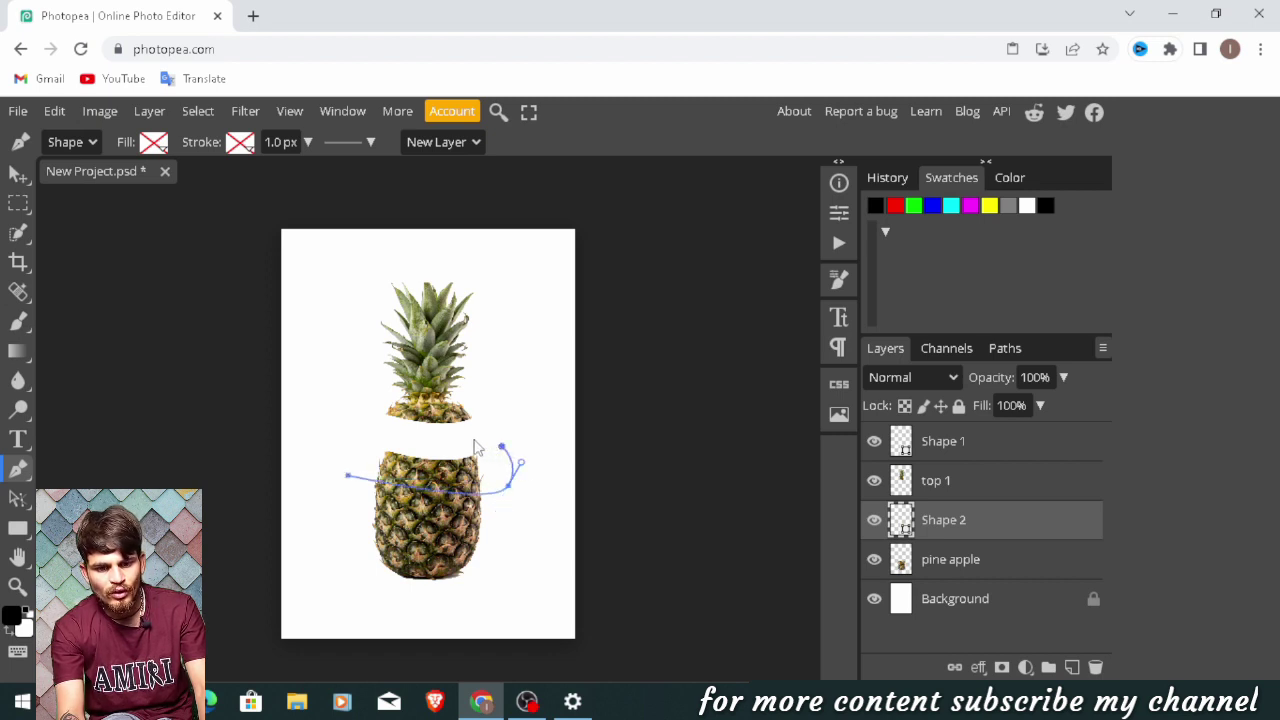
click(473, 439)
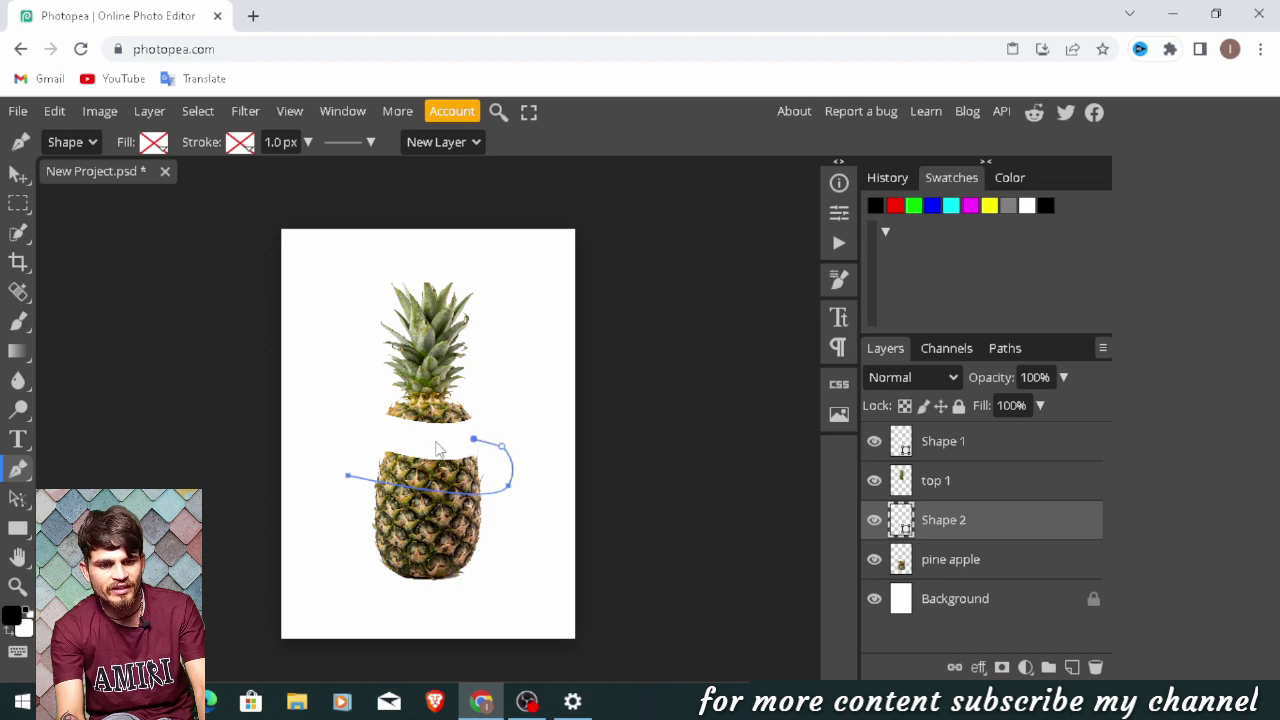
click(441, 440)
click(369, 435)
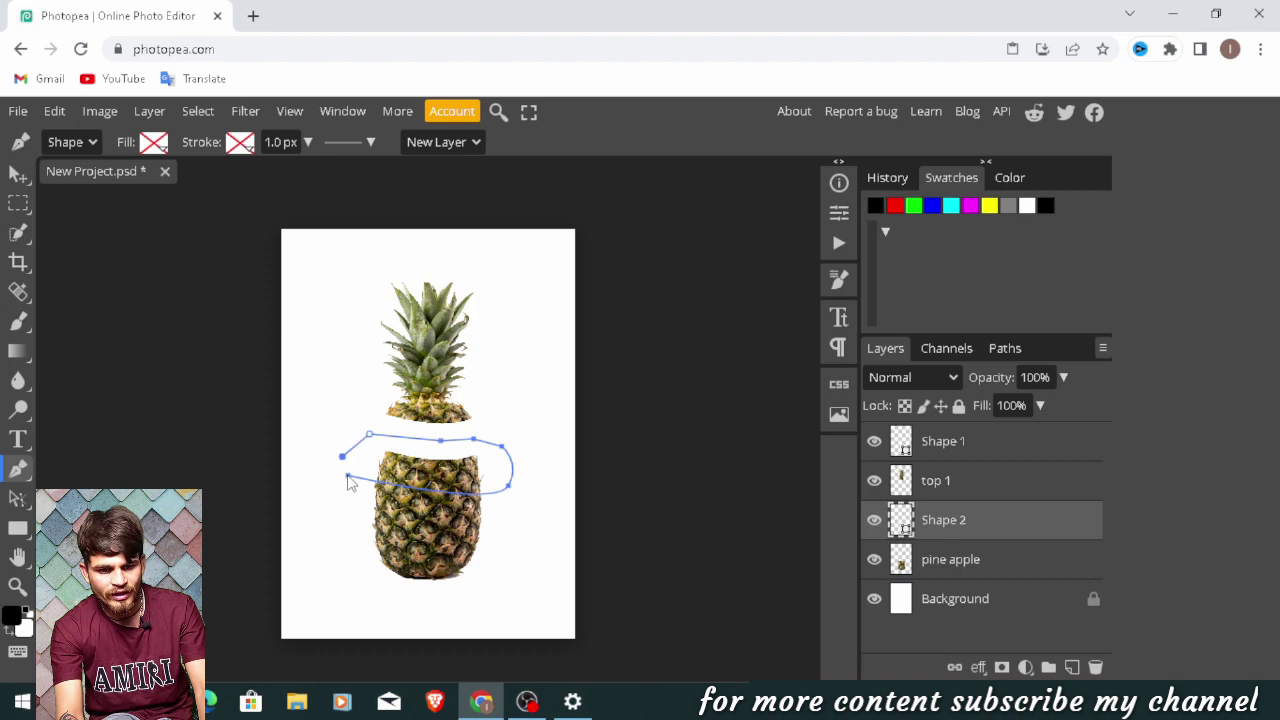
click(343, 457)
click(347, 476)
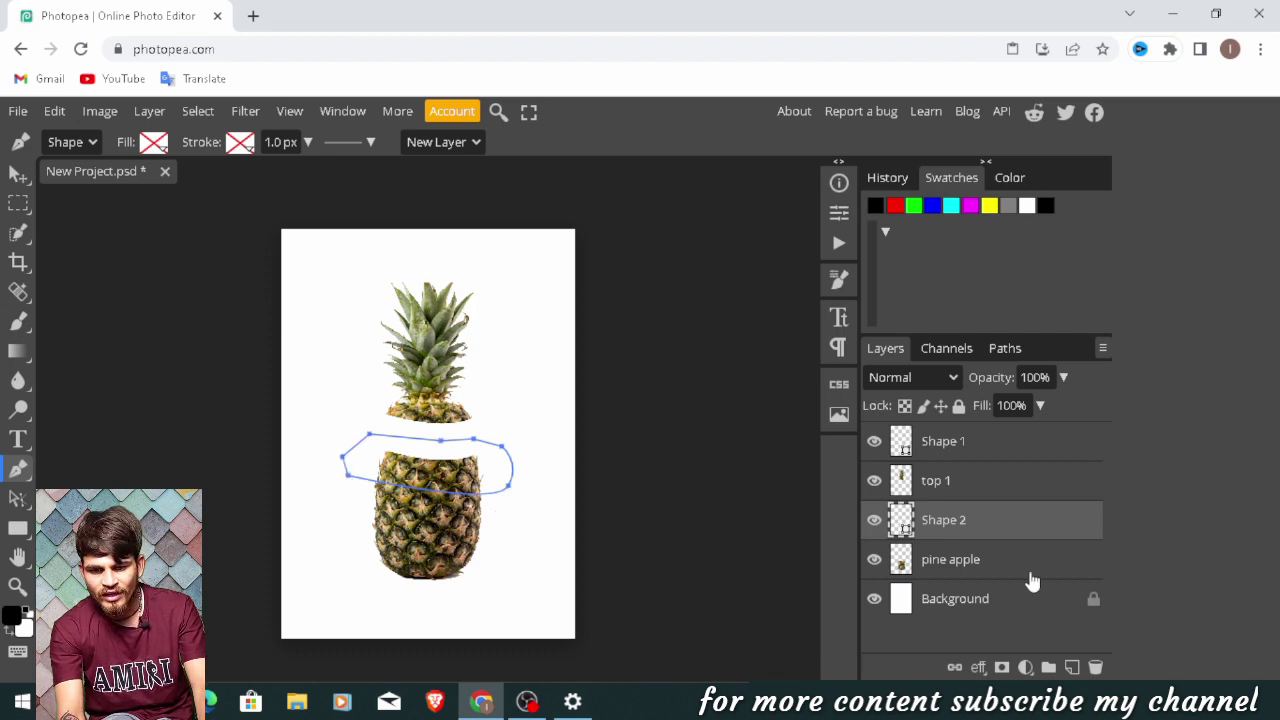
click(1000, 569)
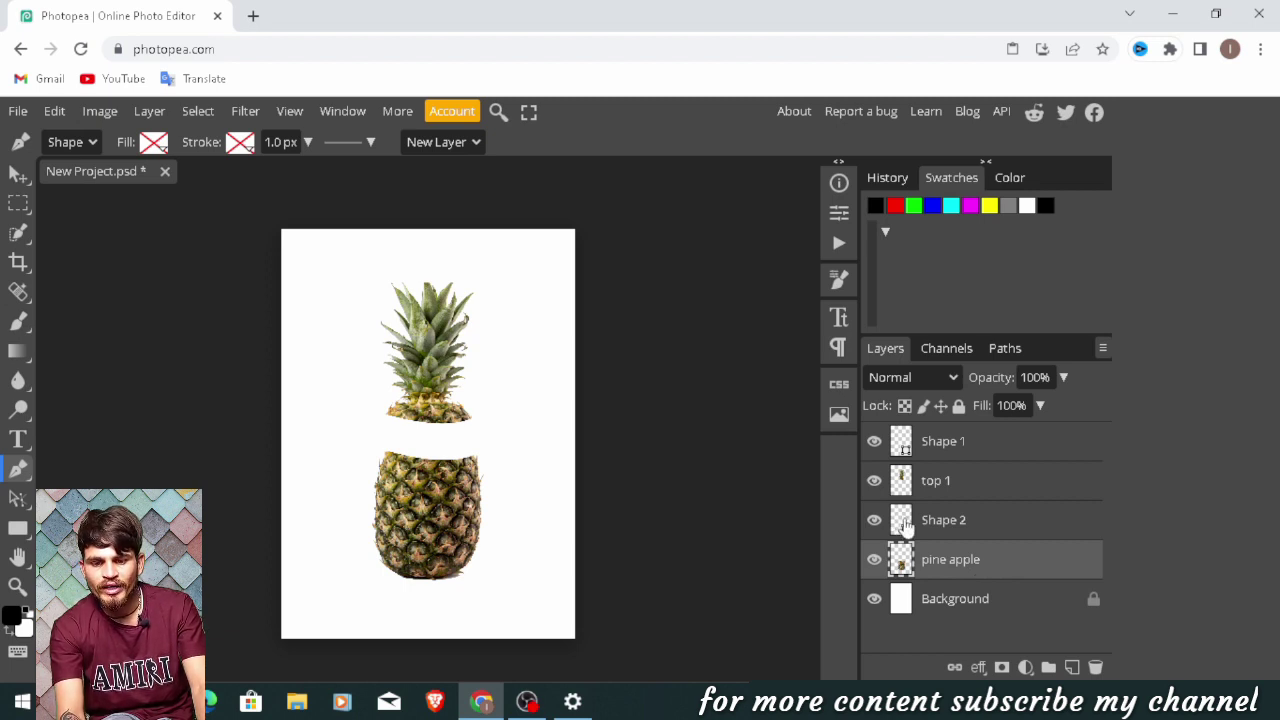
- Load the Shape 2 path as a selection and move that band onto a new layer
ctrl+click(905, 527)
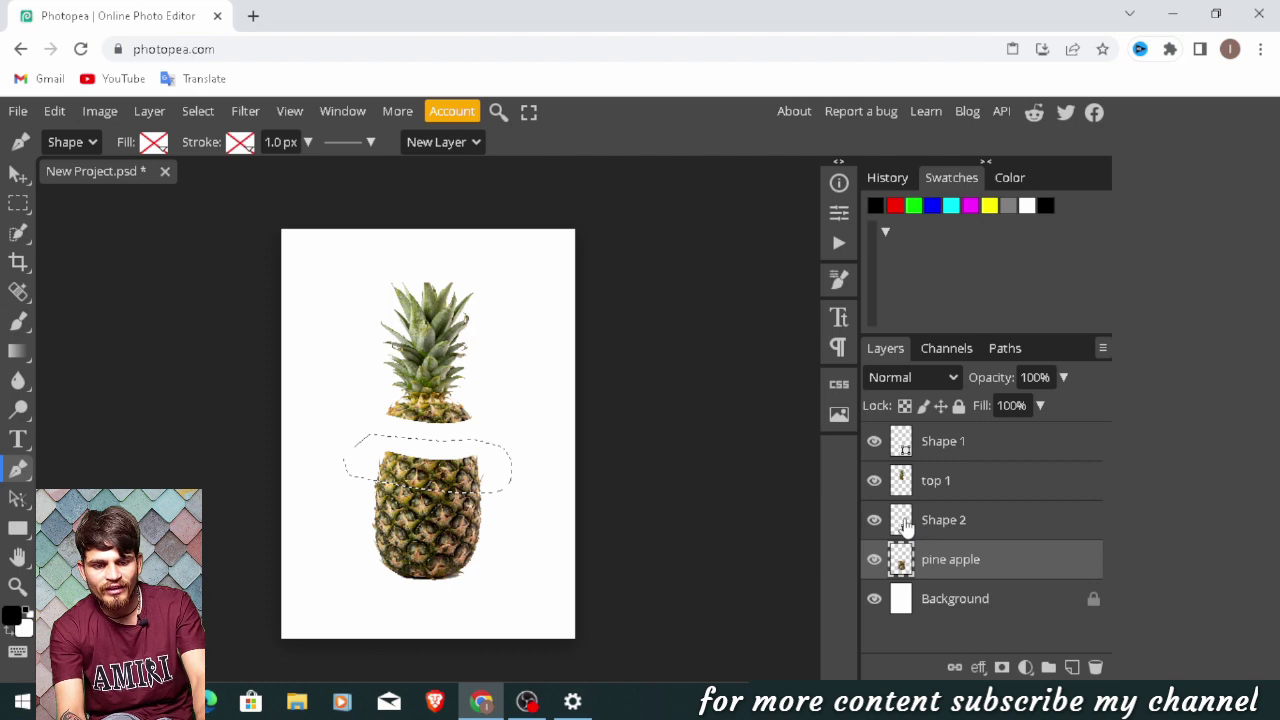
key(Delete)
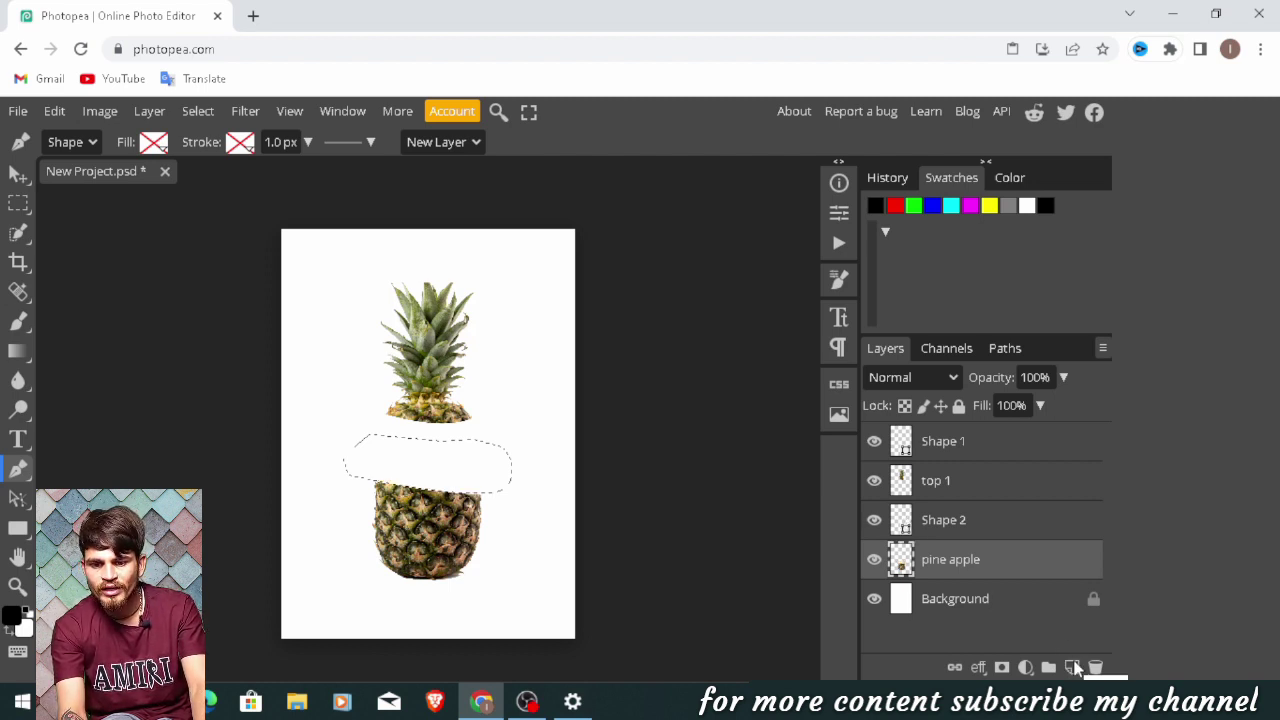
click(1072, 667)
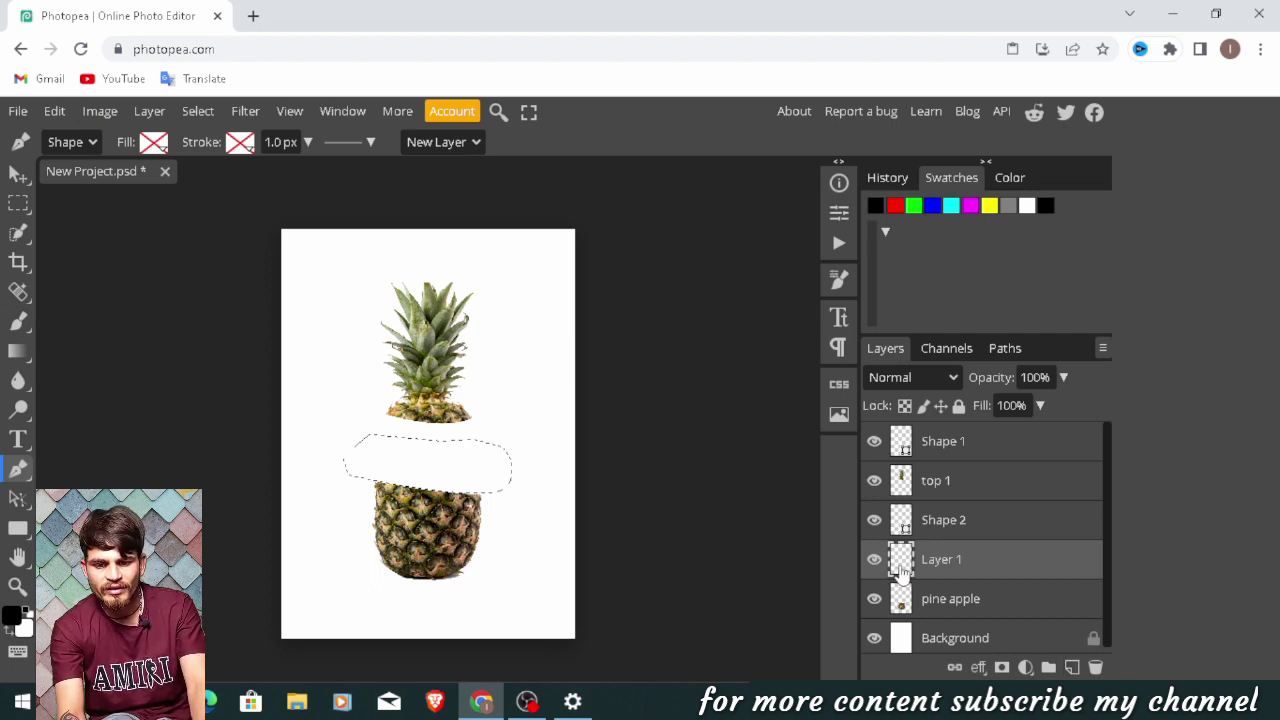
key(ctrl+v)
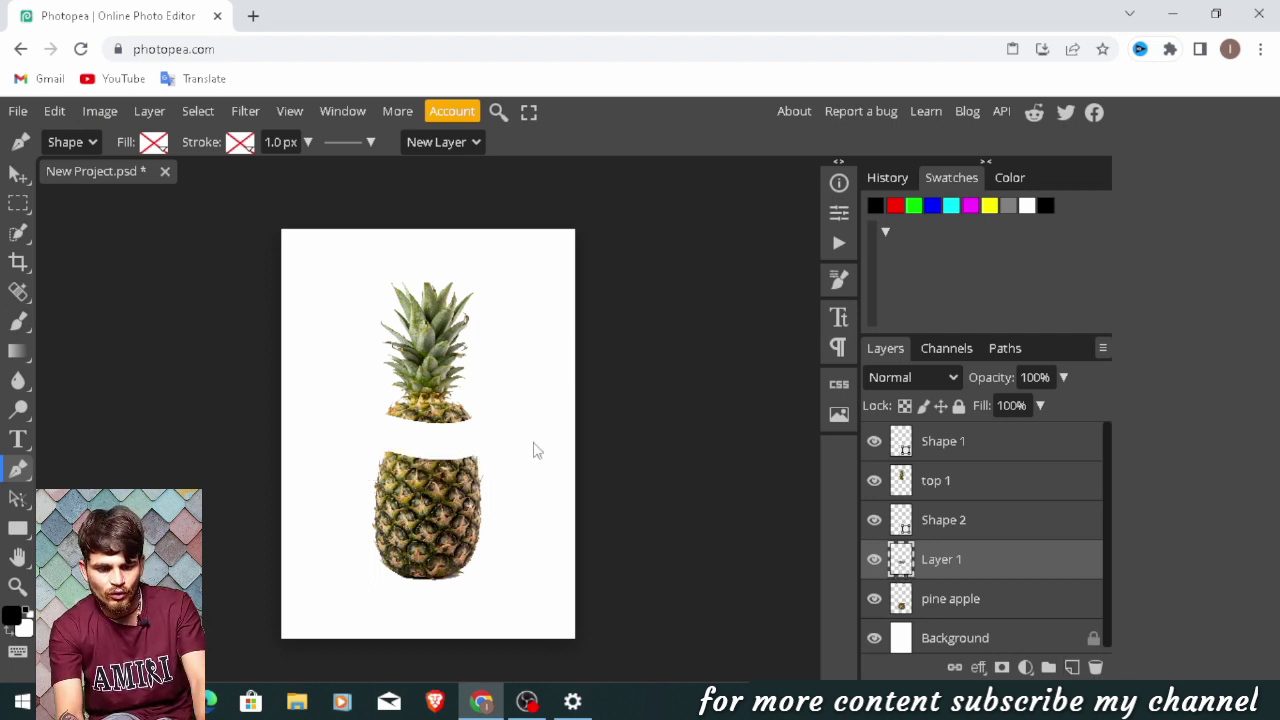
- Lift the band up to open a gap and name its layer 'top 2'
key(v)
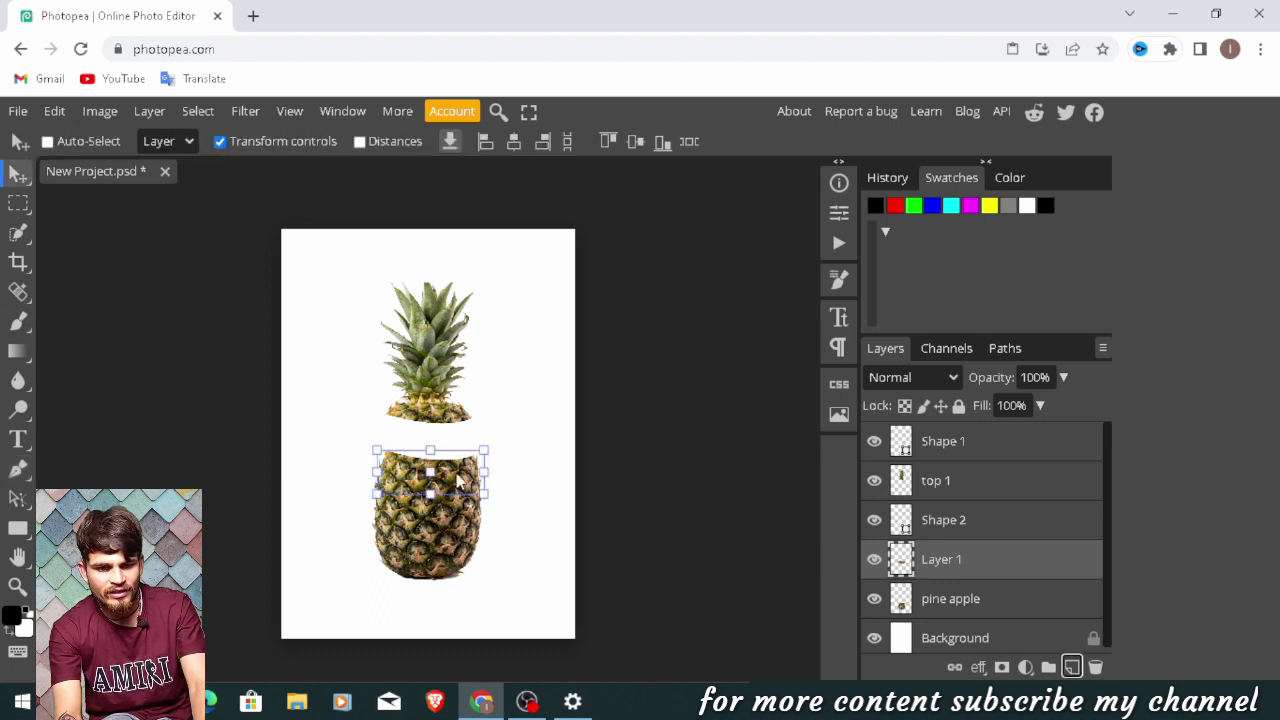
drag(458, 482, 454, 464)
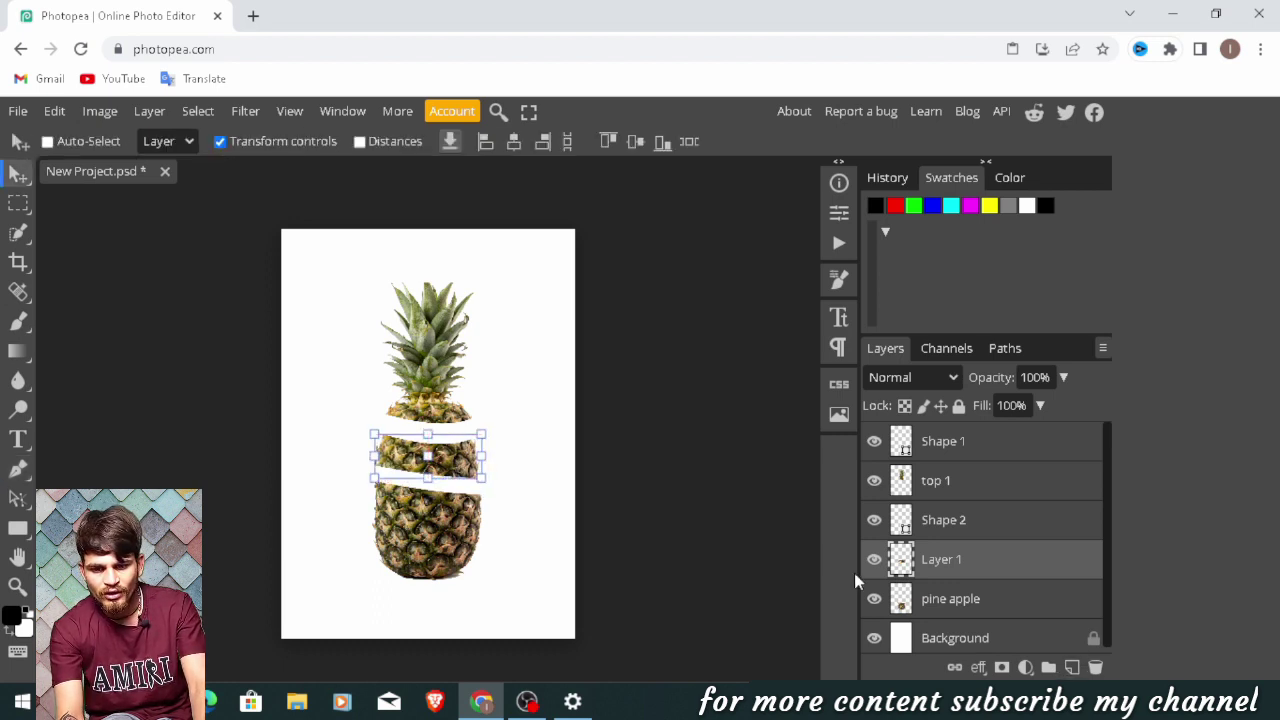
double_click(948, 568)
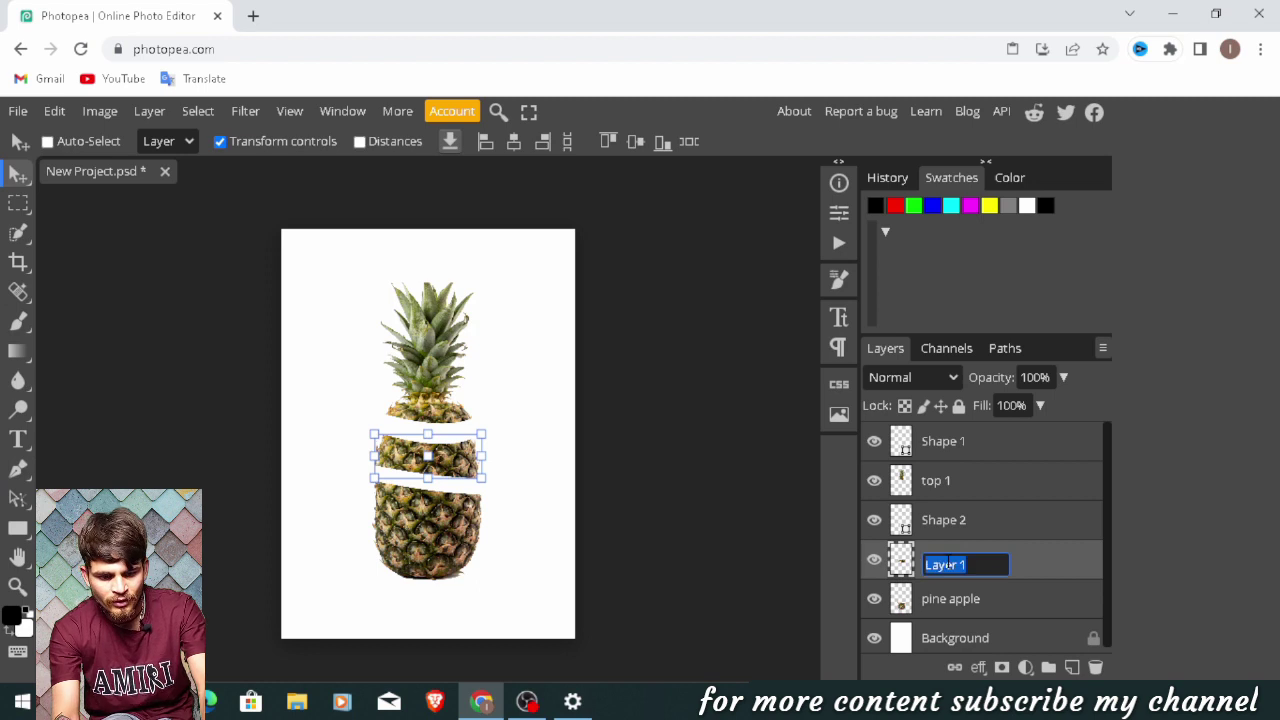
text(top 2)
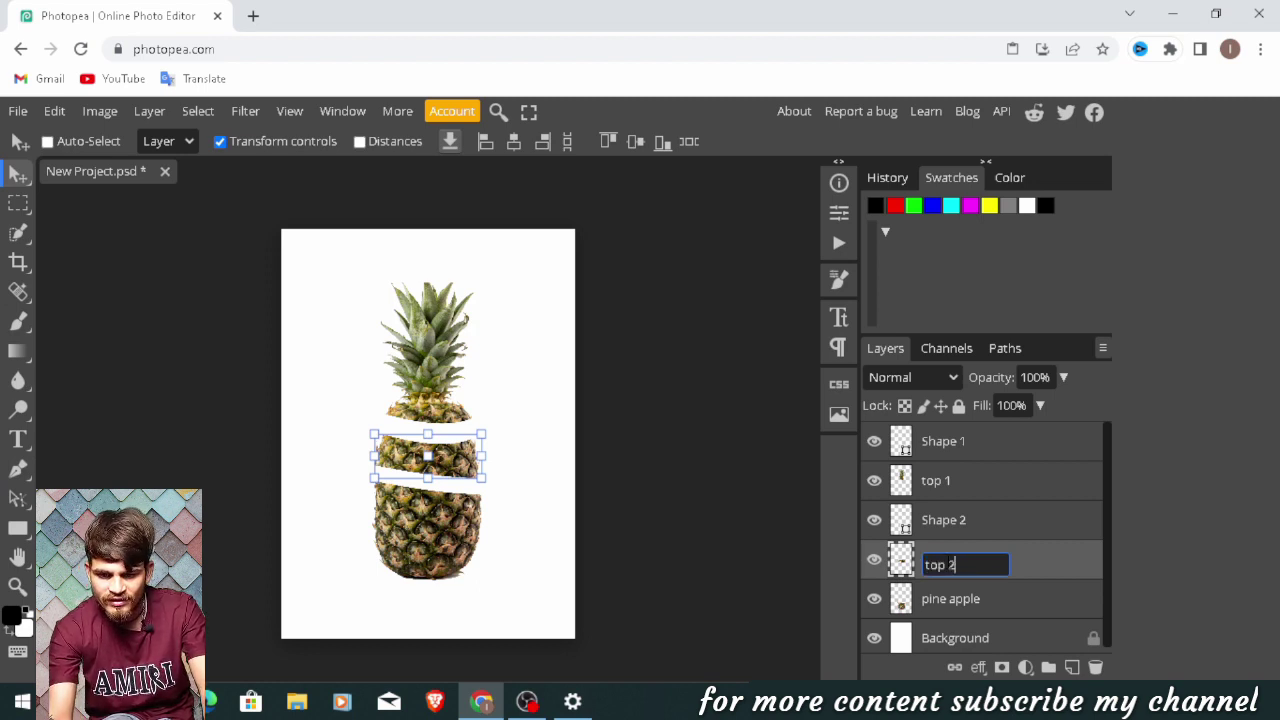
key(Return)
click(950, 598)
- Draw a closed curved cut path across the lower pineapple and turn it into a selection
key(p)
click(342, 520)
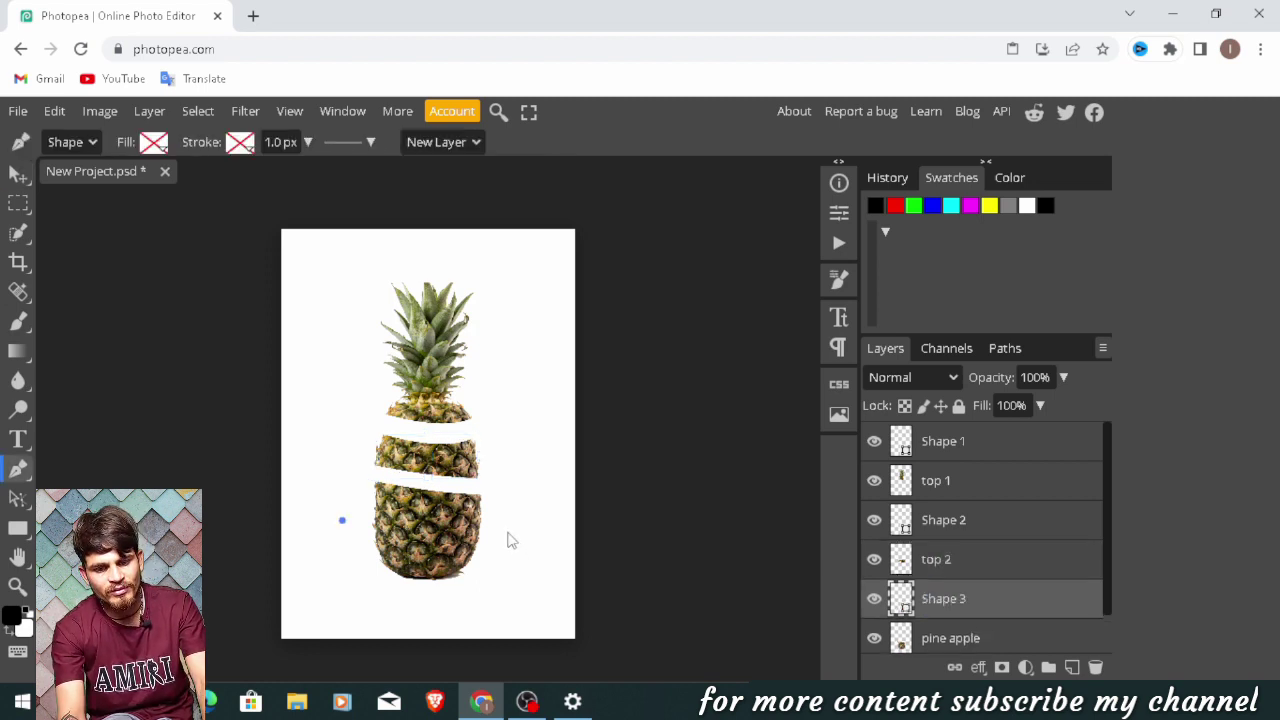
click(350, 503)
key(ctrl+z)
click(358, 509)
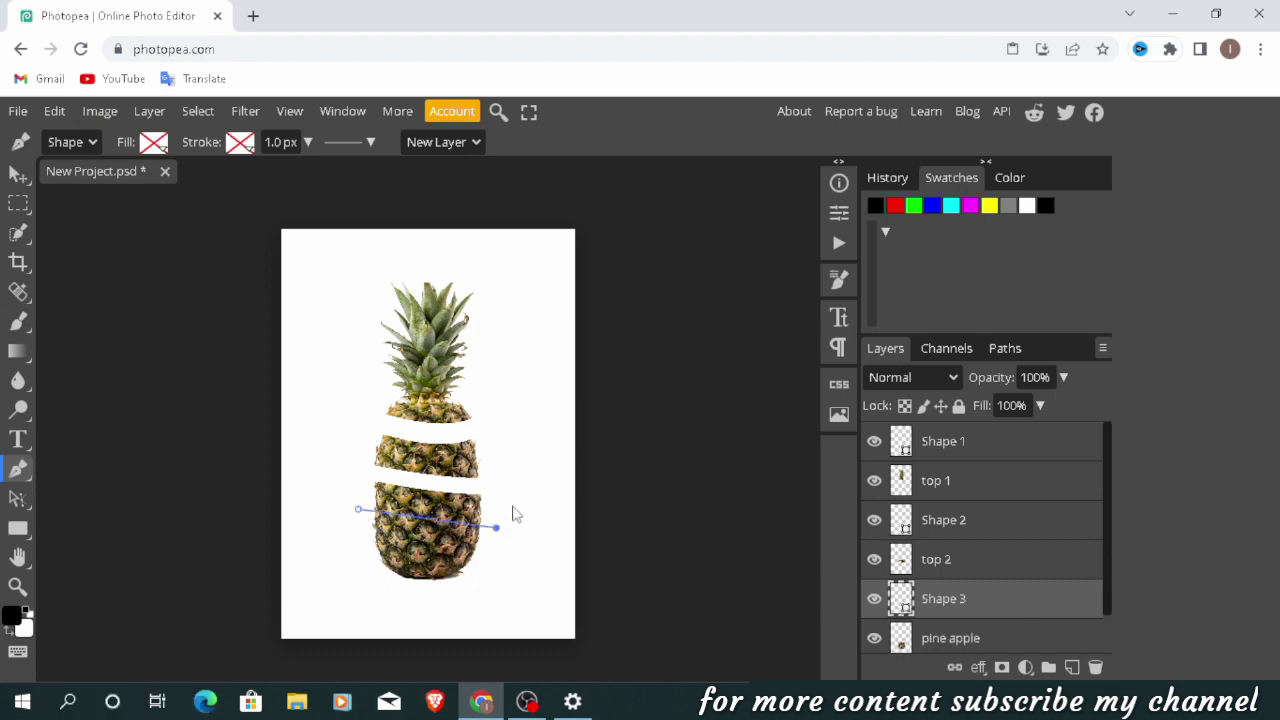
drag(498, 528, 508, 505)
click(440, 483)
click(358, 509)
key(ctrl+Return)
- Cut the lower slice from pine apple onto its own layer named 'bottom 2'
click(958, 645)
key(ctrl+x)
key(ctrl+v)
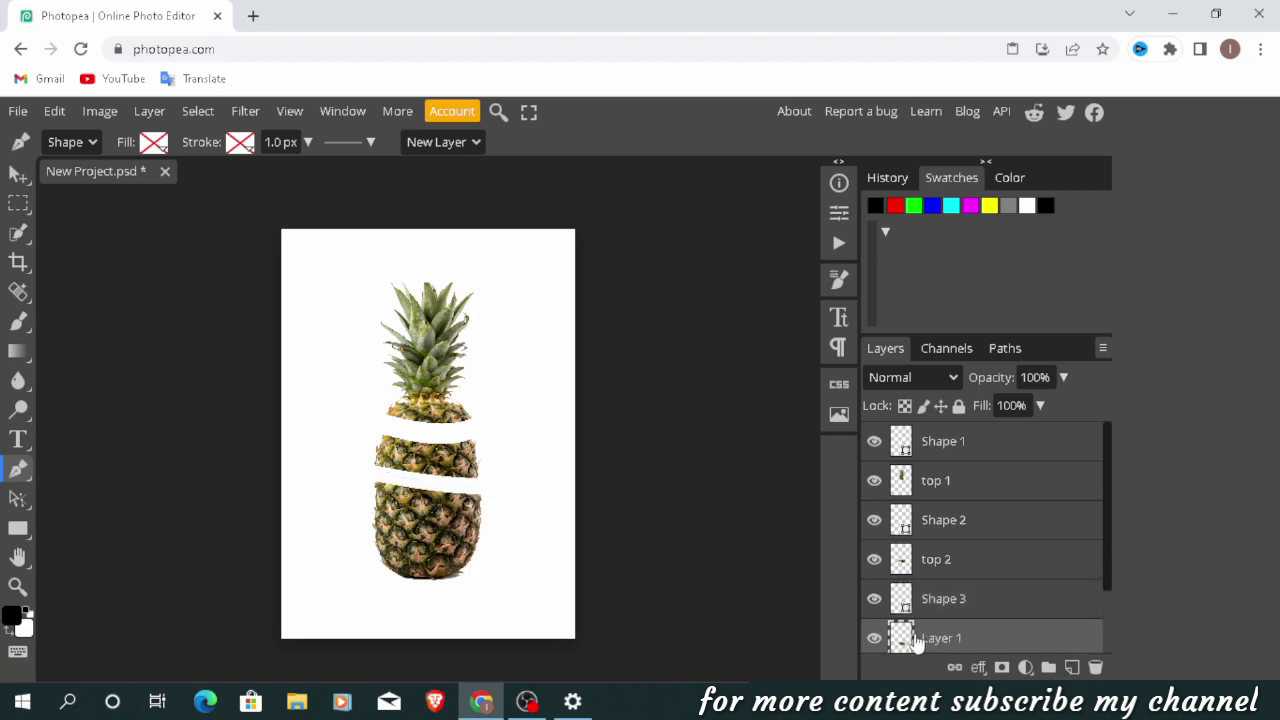
double_click(947, 638)
text(bottom 2)
key(Return)
- Nudge the bottom 2 slice upward to open a second gap
key(v)
key(shift+Up)
scroll(929, 551, down, 1)
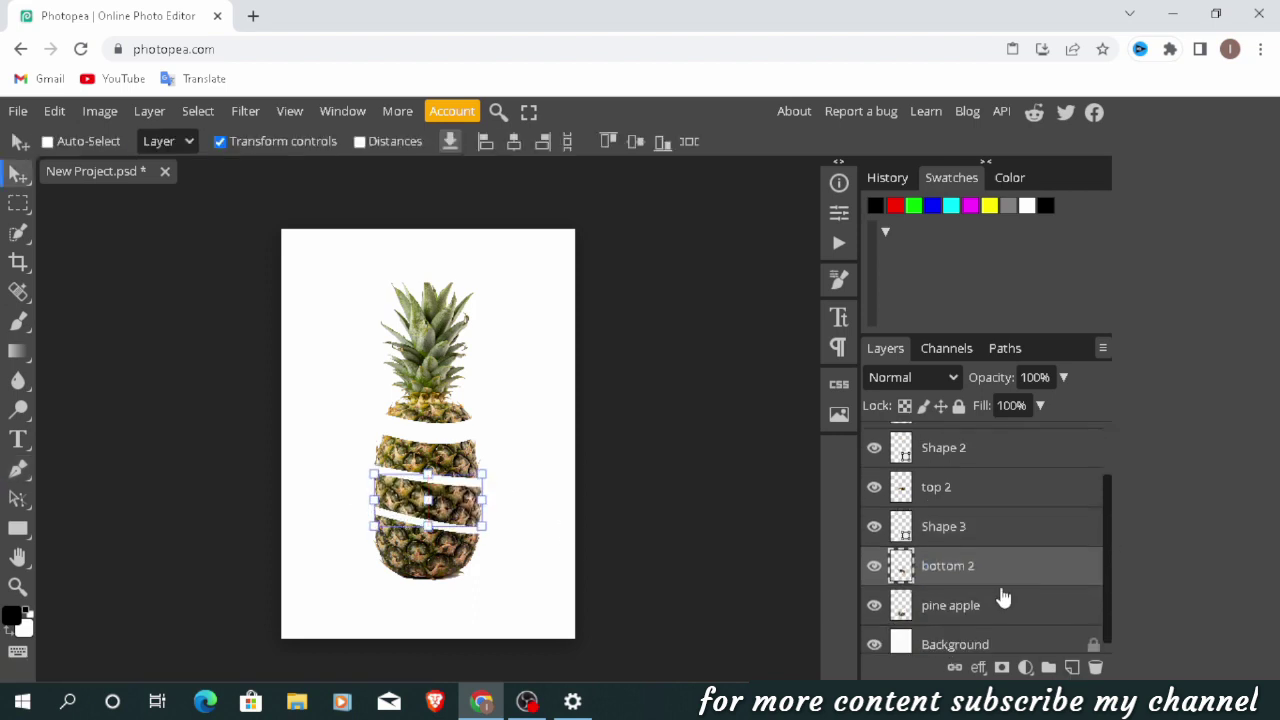
key(Delete)
key(ctrl+z)
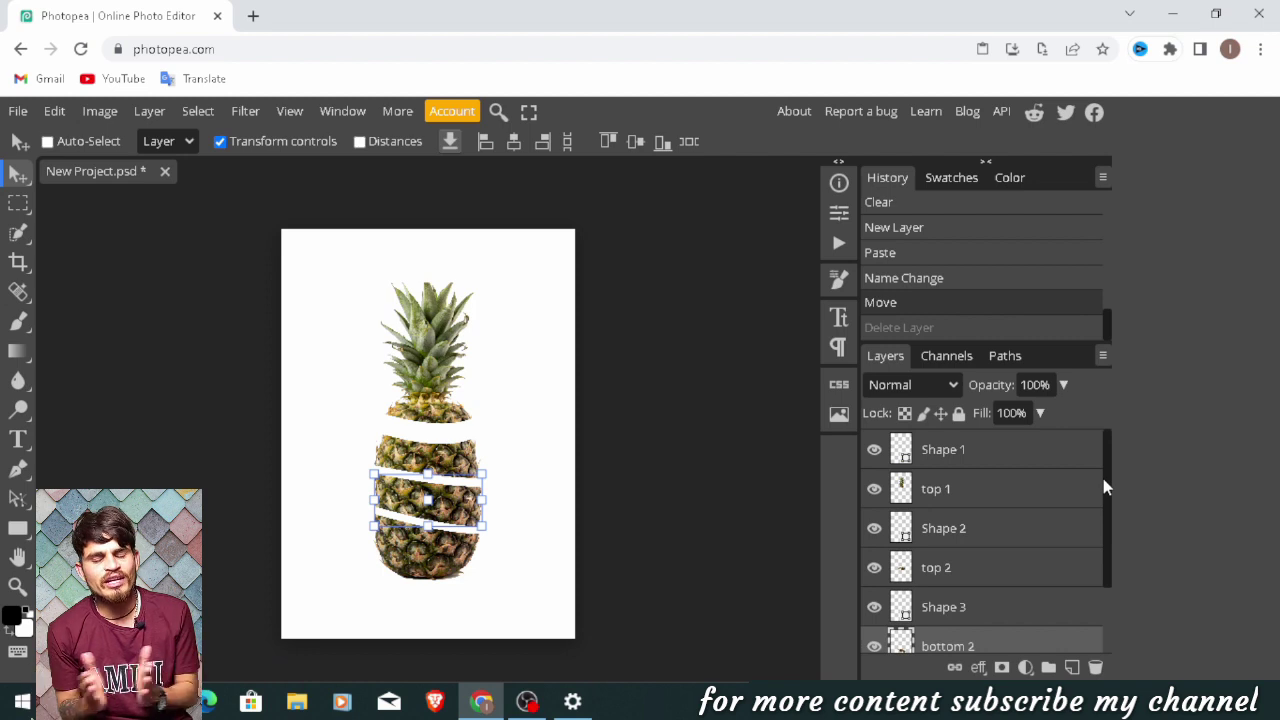
- Delete the Shape 1, Shape 2 and Shape 3 layers together
click(1031, 454)
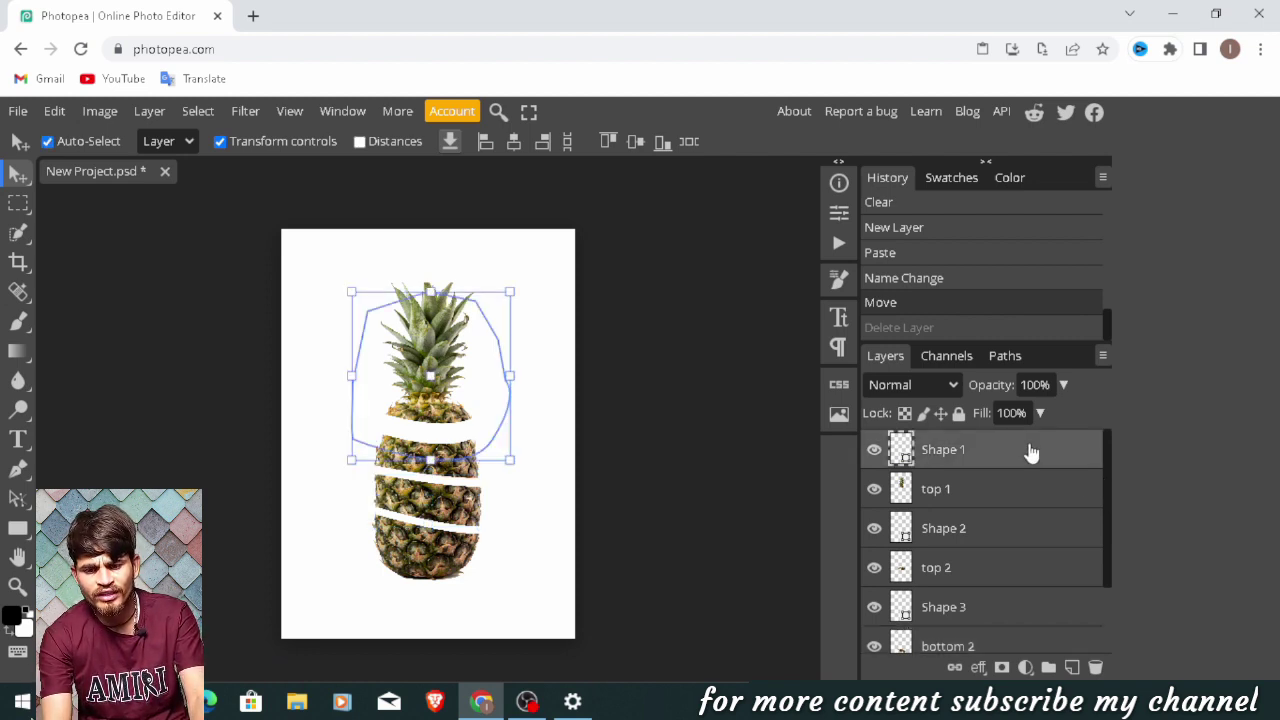
ctrl+click(1018, 533)
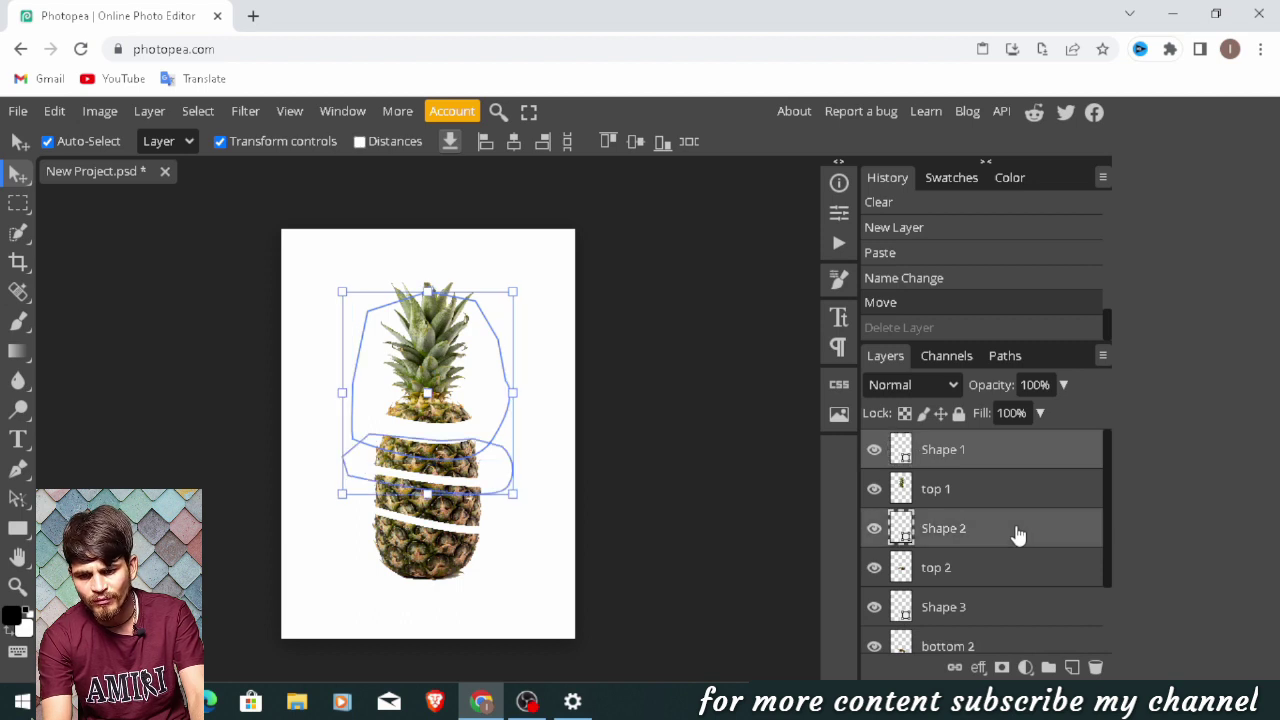
ctrl+click(1012, 613)
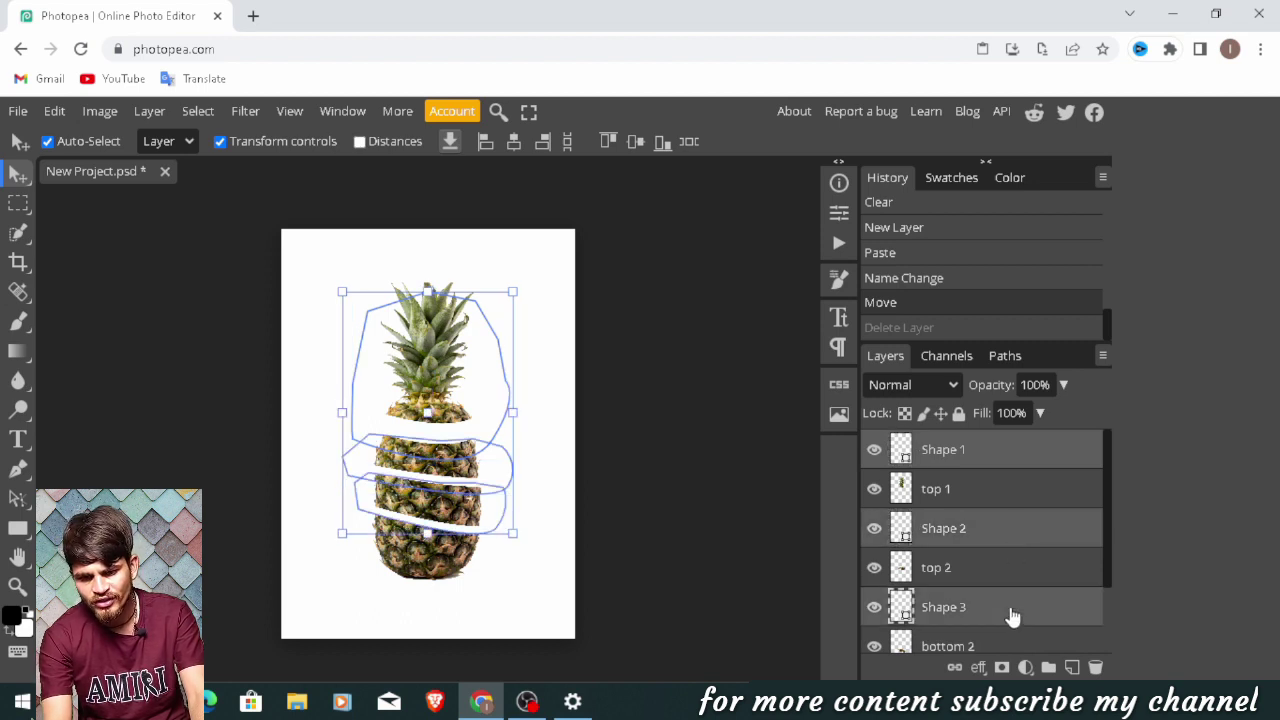
drag(1012, 613, 1097, 668)
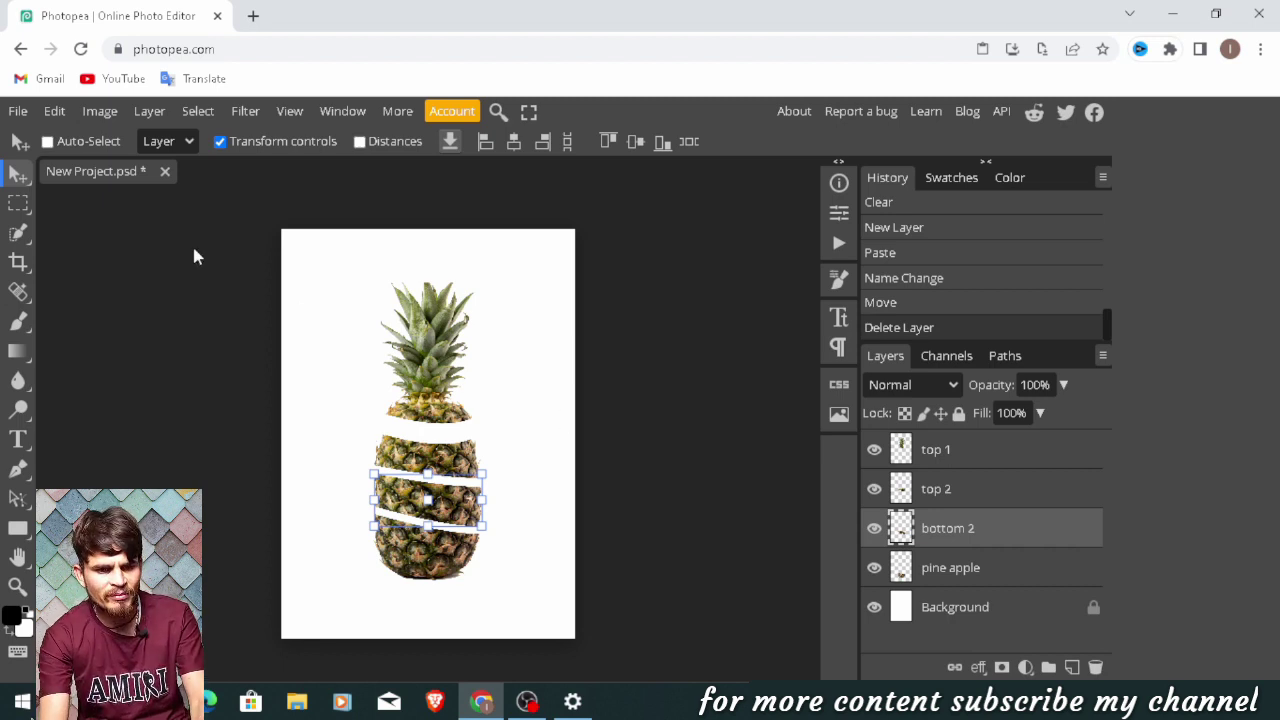
- Open slice-orange as slice-orange.psd through File > Open, then pick the Quick Selection tool
click(18, 111)
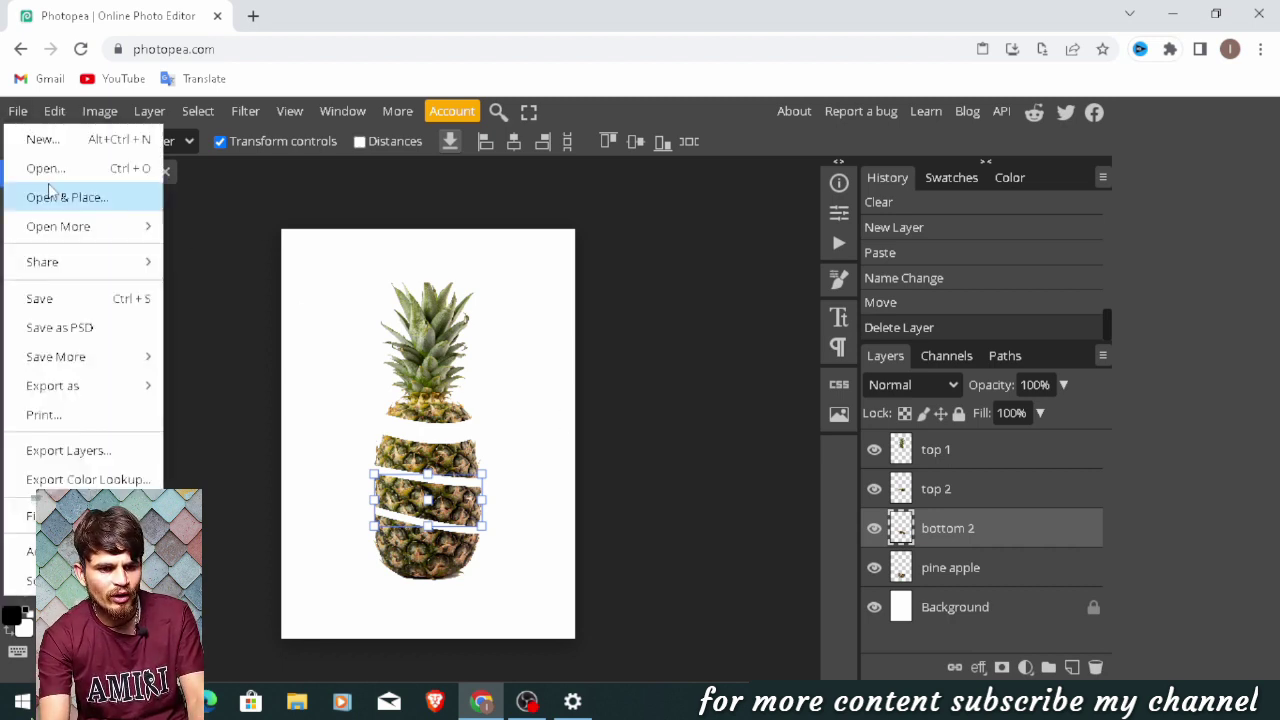
click(72, 172)
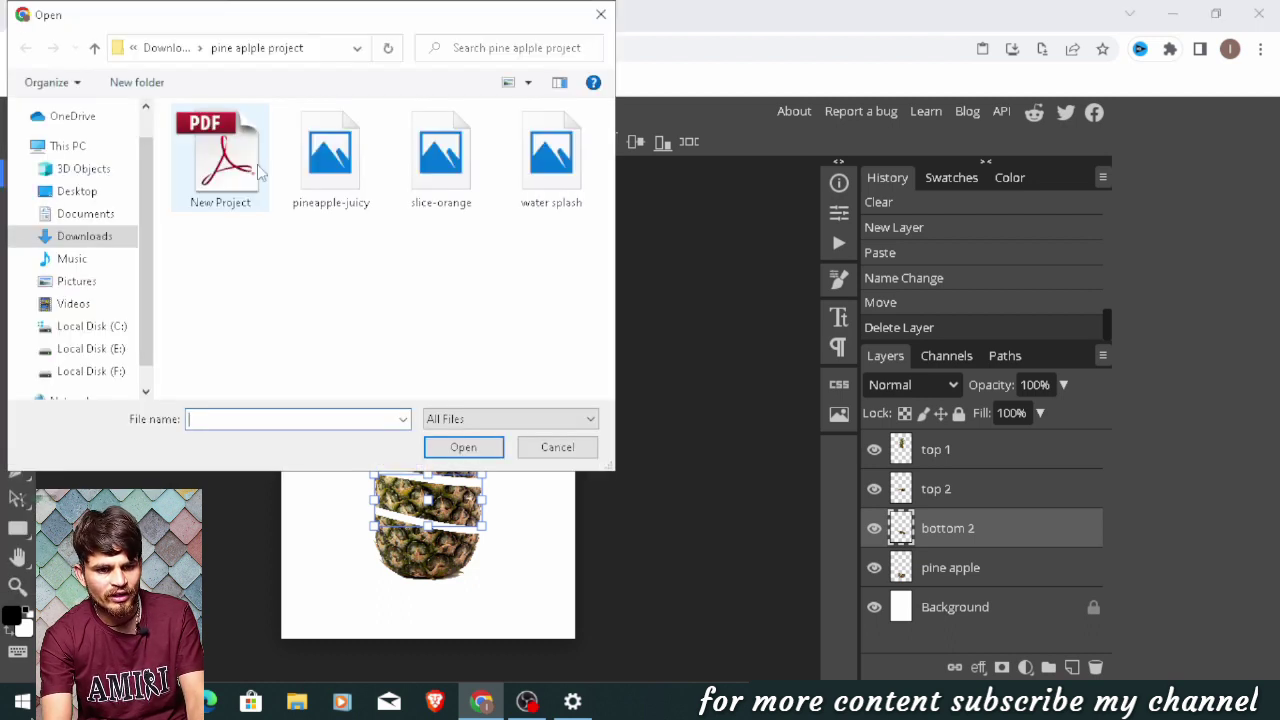
double_click(449, 172)
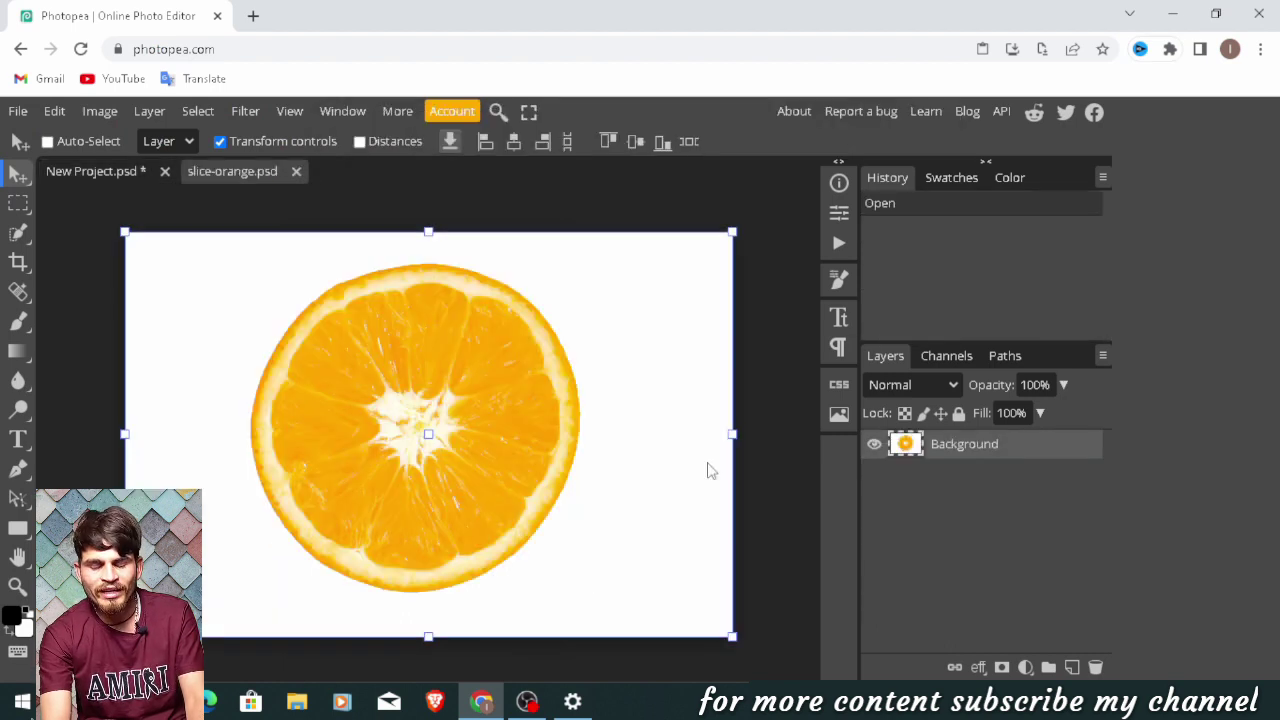
click(18, 234)
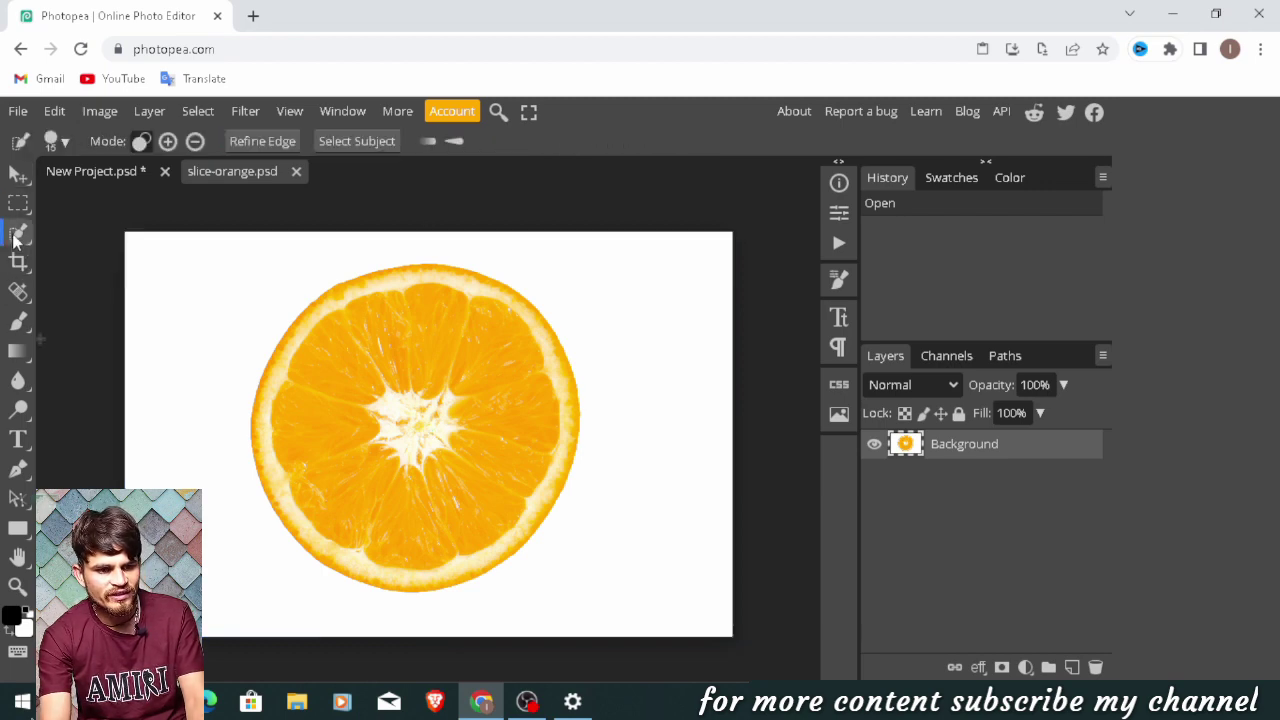
right_click(16, 236)
- Quick-select the orange slice, copy it to its own layer, and drag it into New Project.psd
click(137, 266)
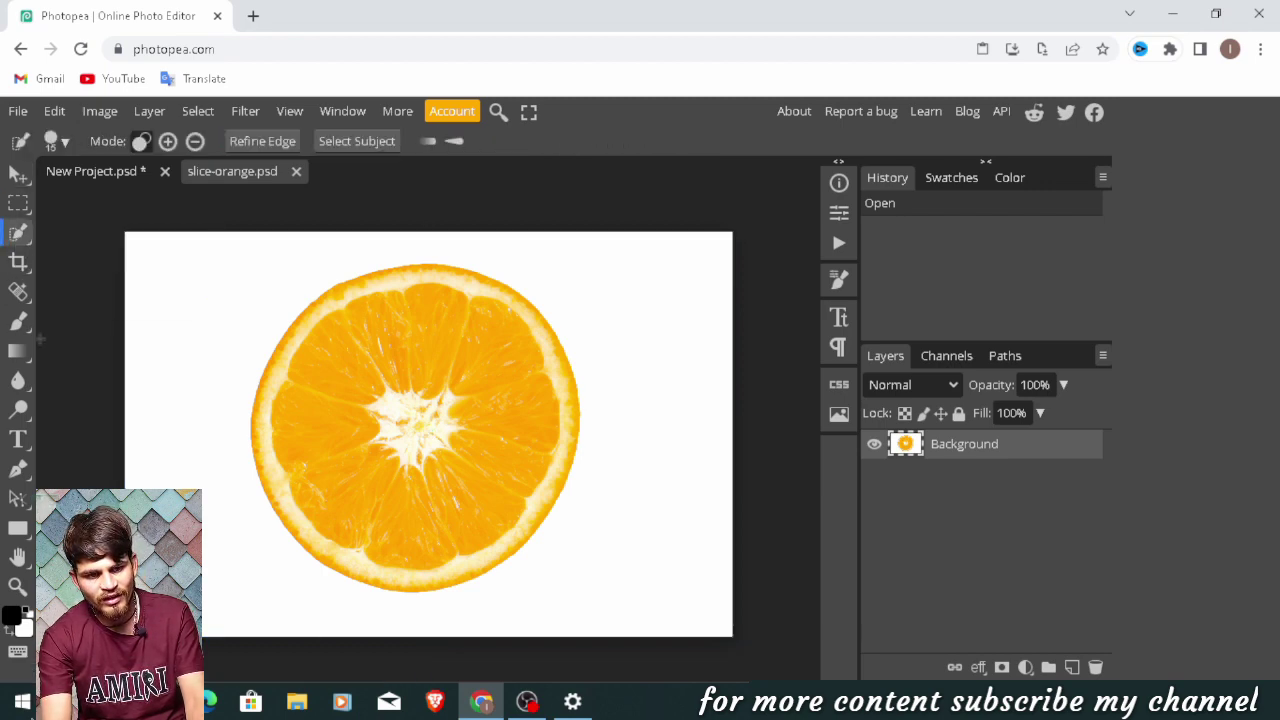
click(467, 416)
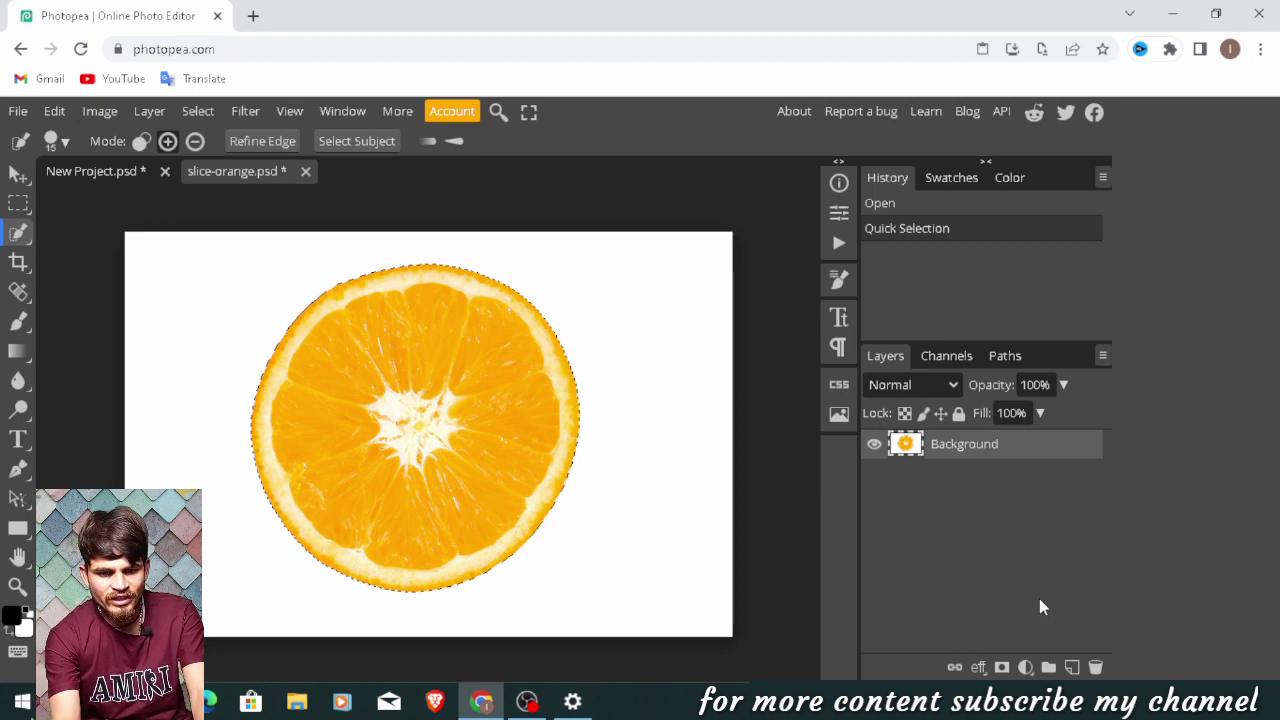
key(ctrl+j)
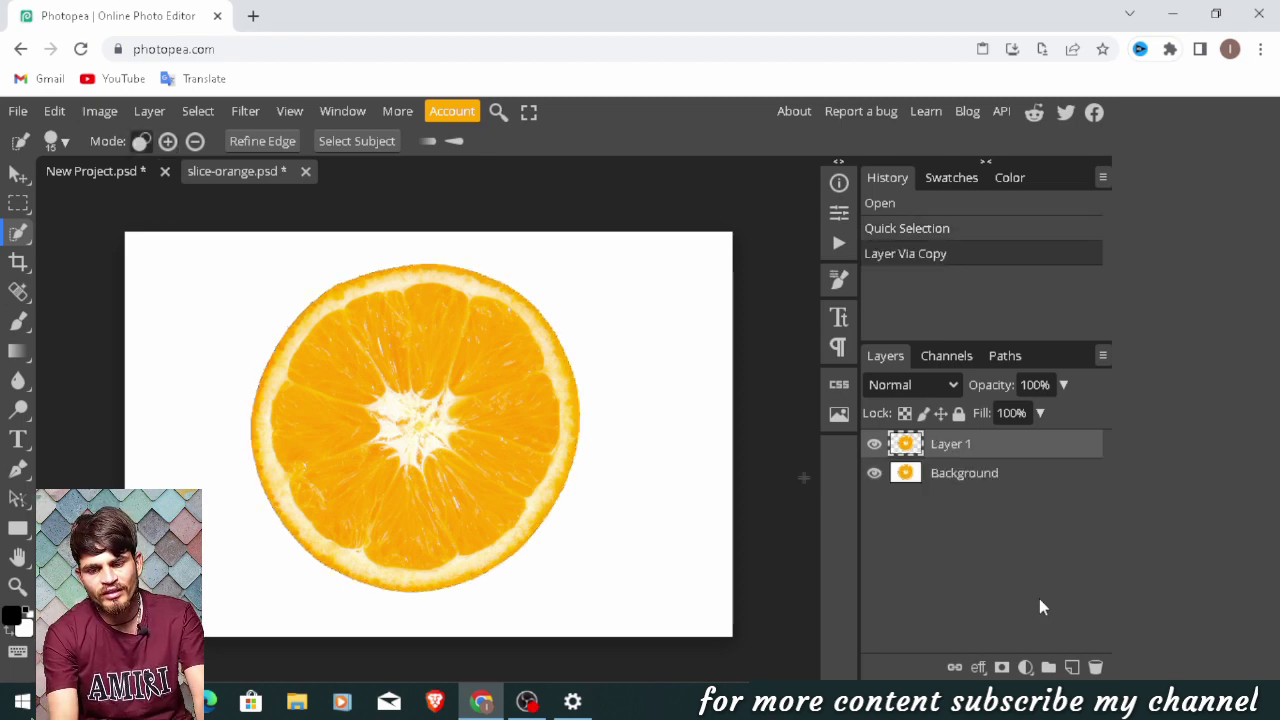
drag(1010, 452, 123, 219)
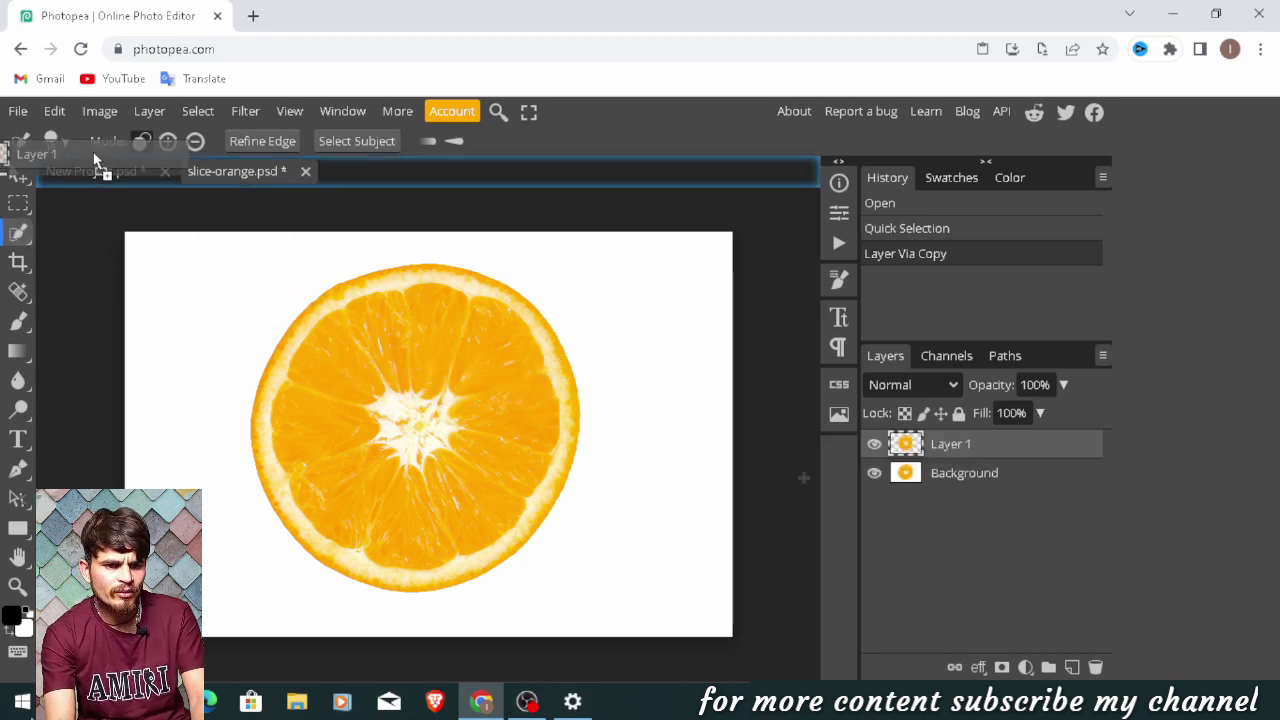
drag(123, 219, 97, 172)
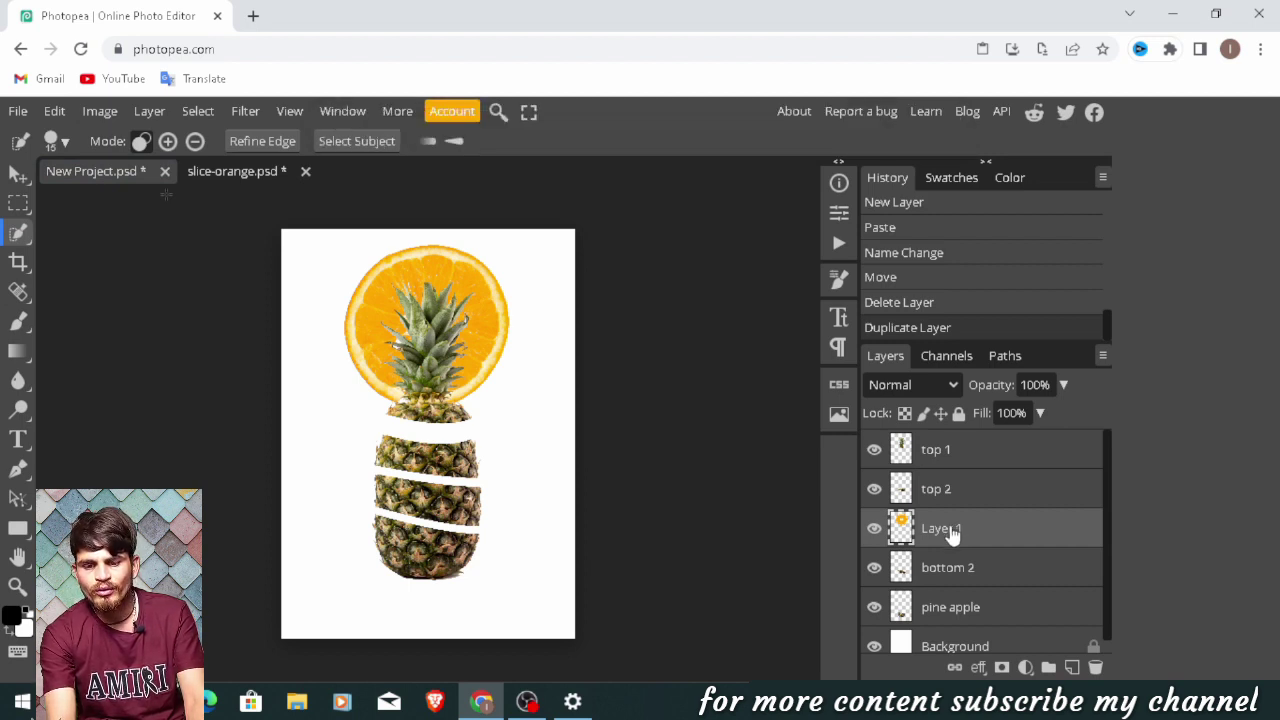
- Rename the orange layer to 'orange slice 1' and move it below bottom 2
double_click(951, 530)
text(o)
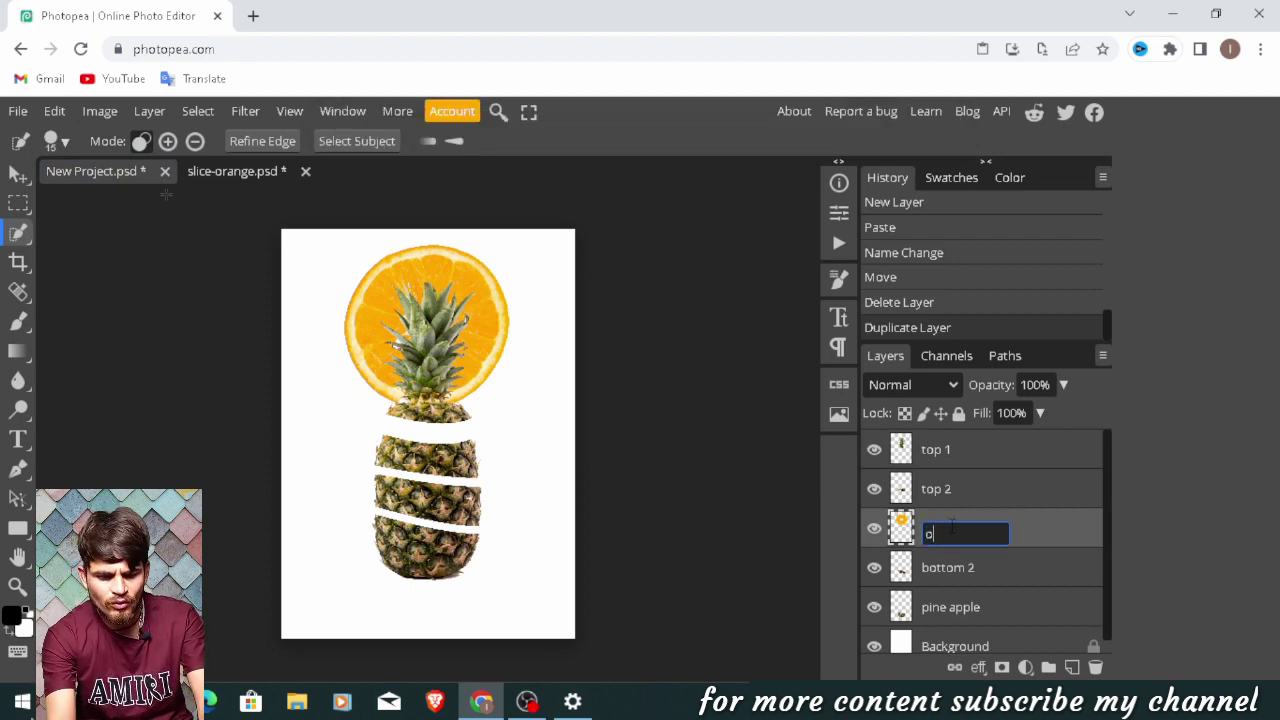
text(range)
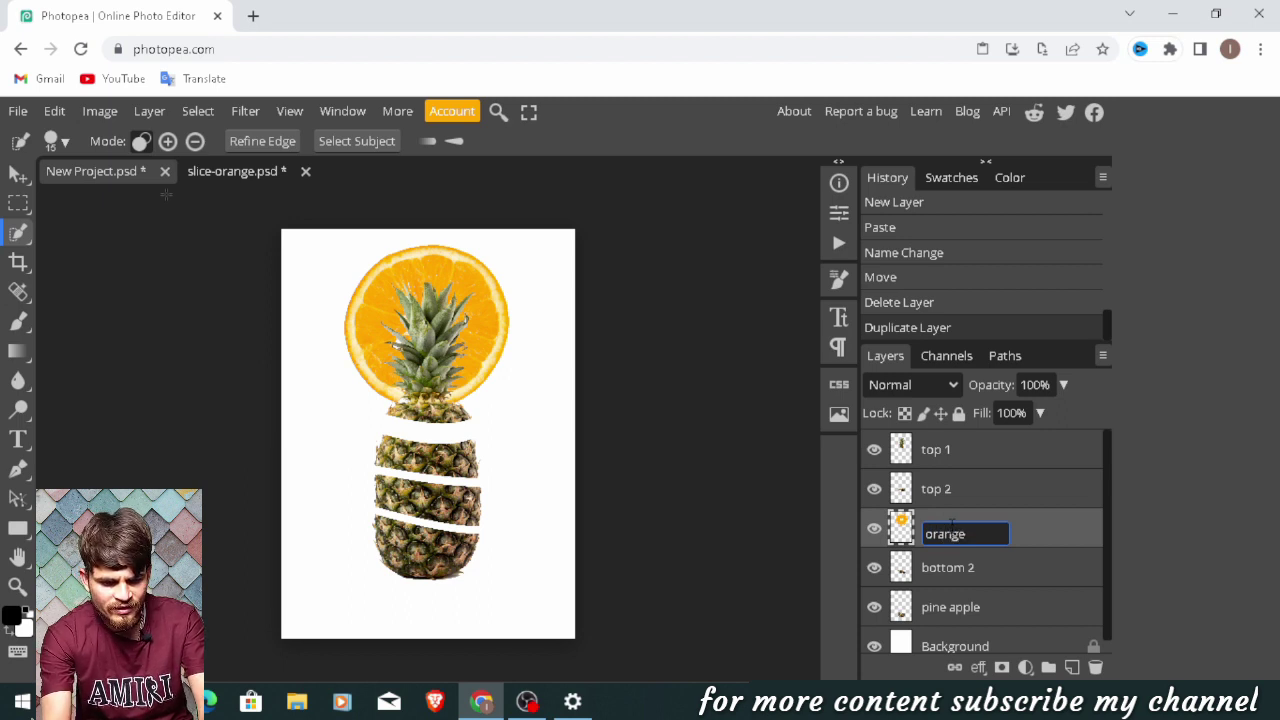
text( slice 1)
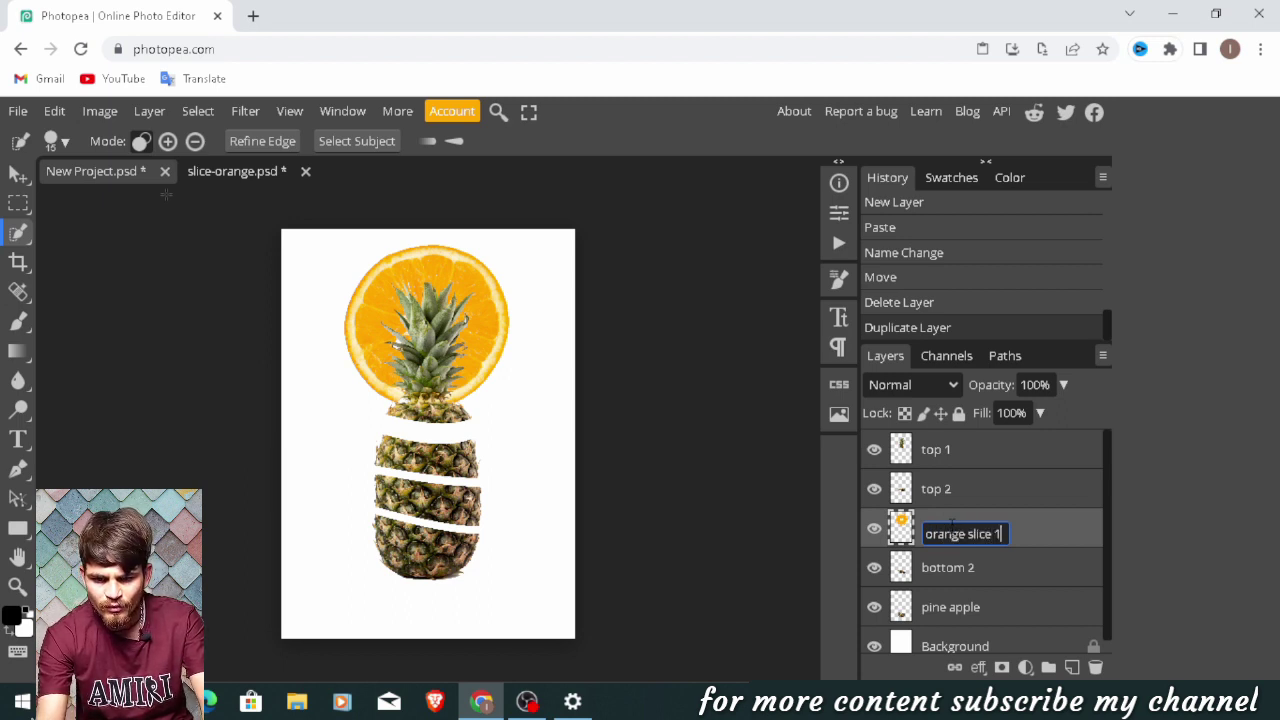
key(Return)
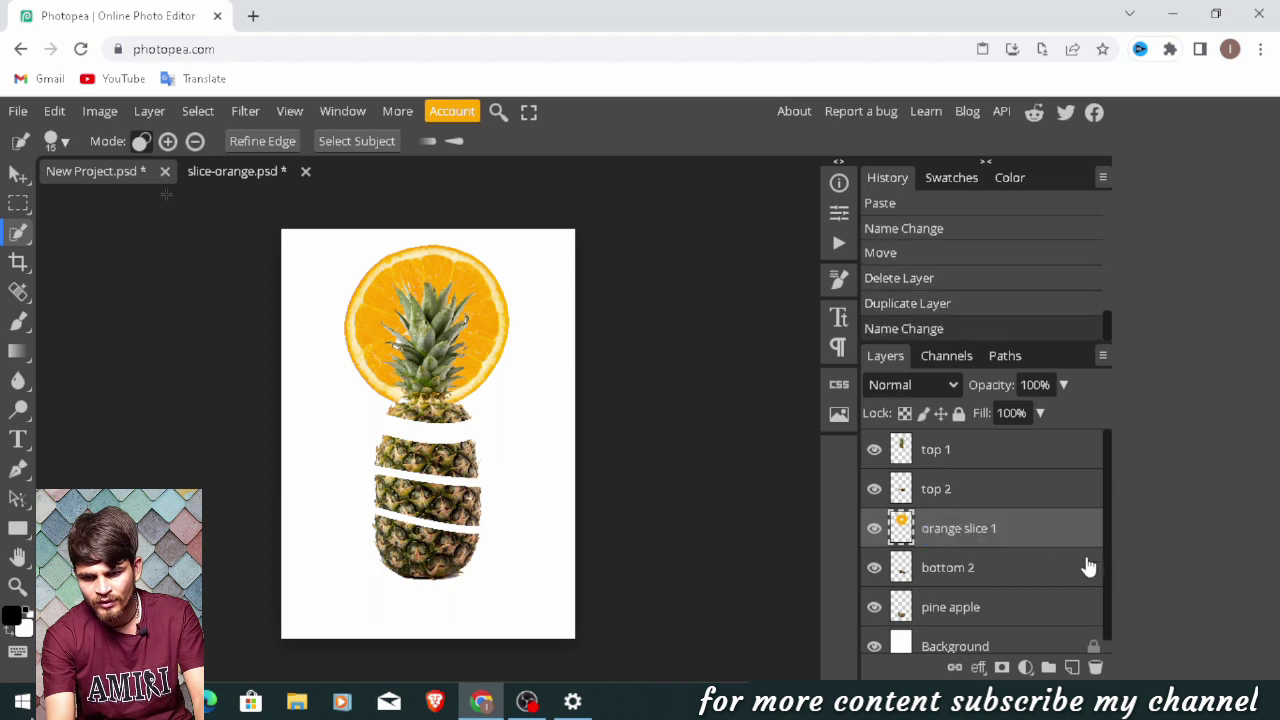
drag(1046, 537, 1043, 571)
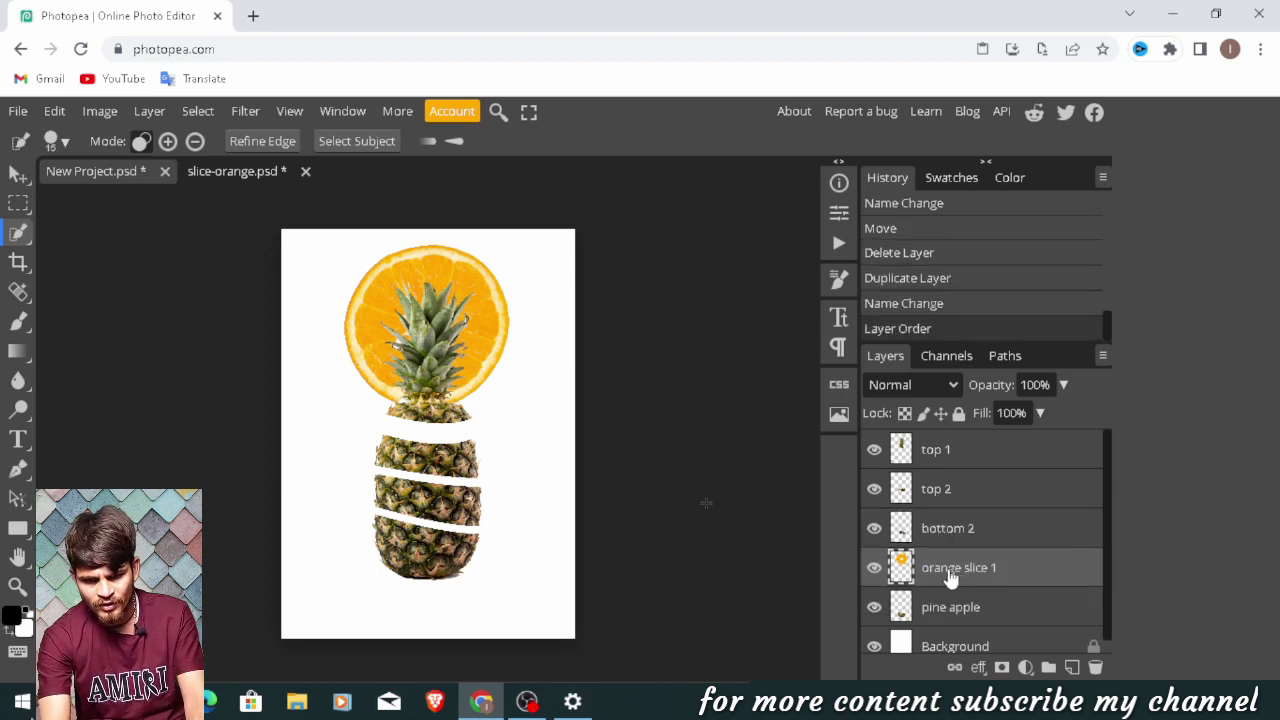
- Scale the orange slice to 50%, place it on the lower pineapple, and hide top 1, top 2 and bottom 2
key(v)
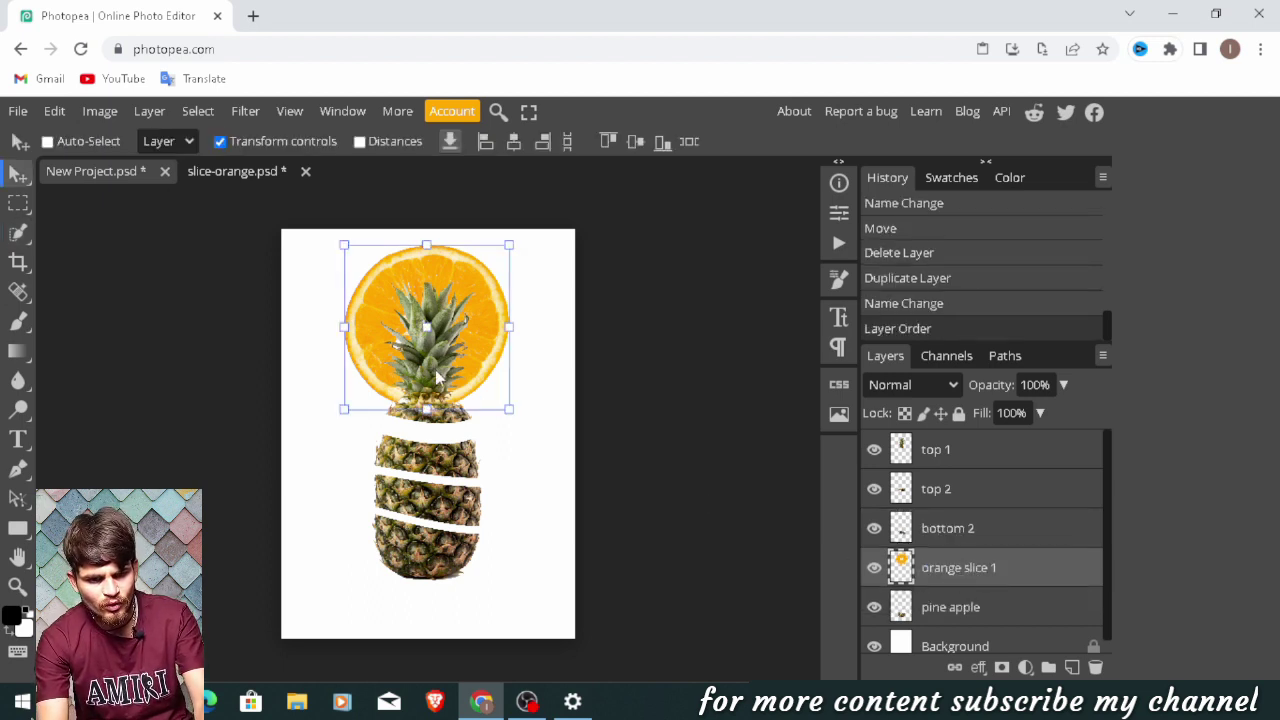
drag(487, 433, 488, 551)
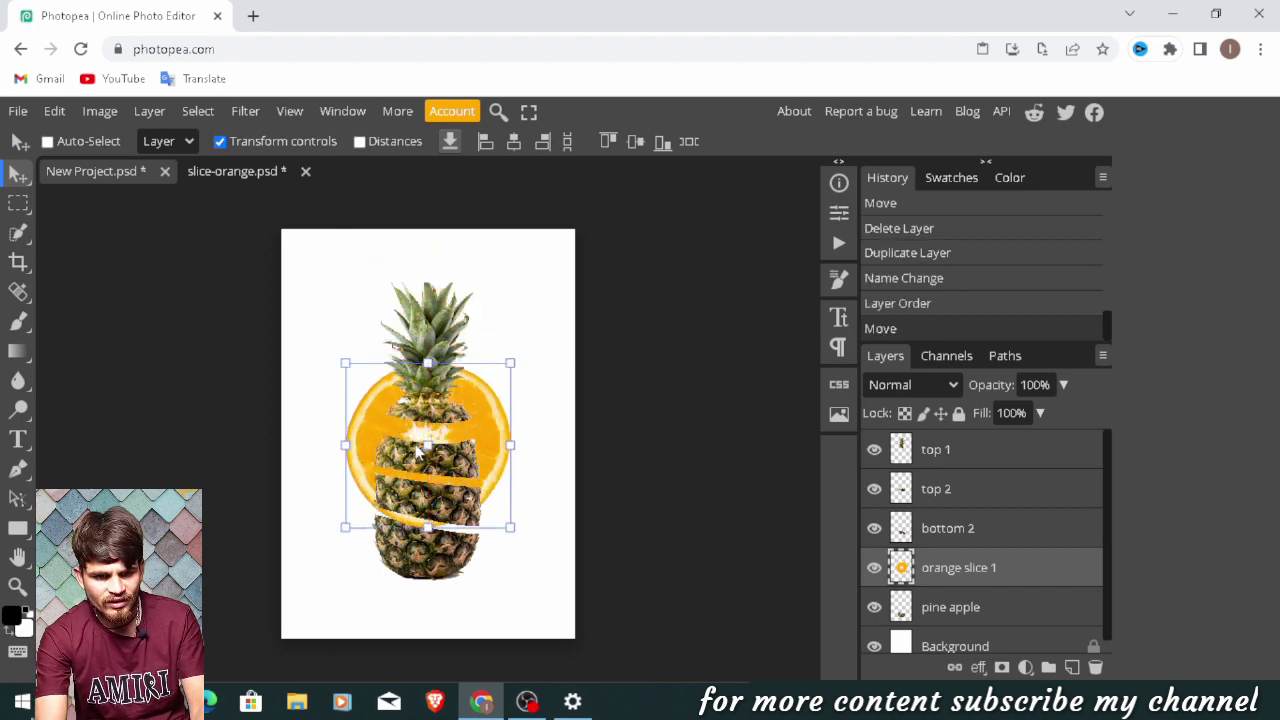
drag(510, 363, 428, 445)
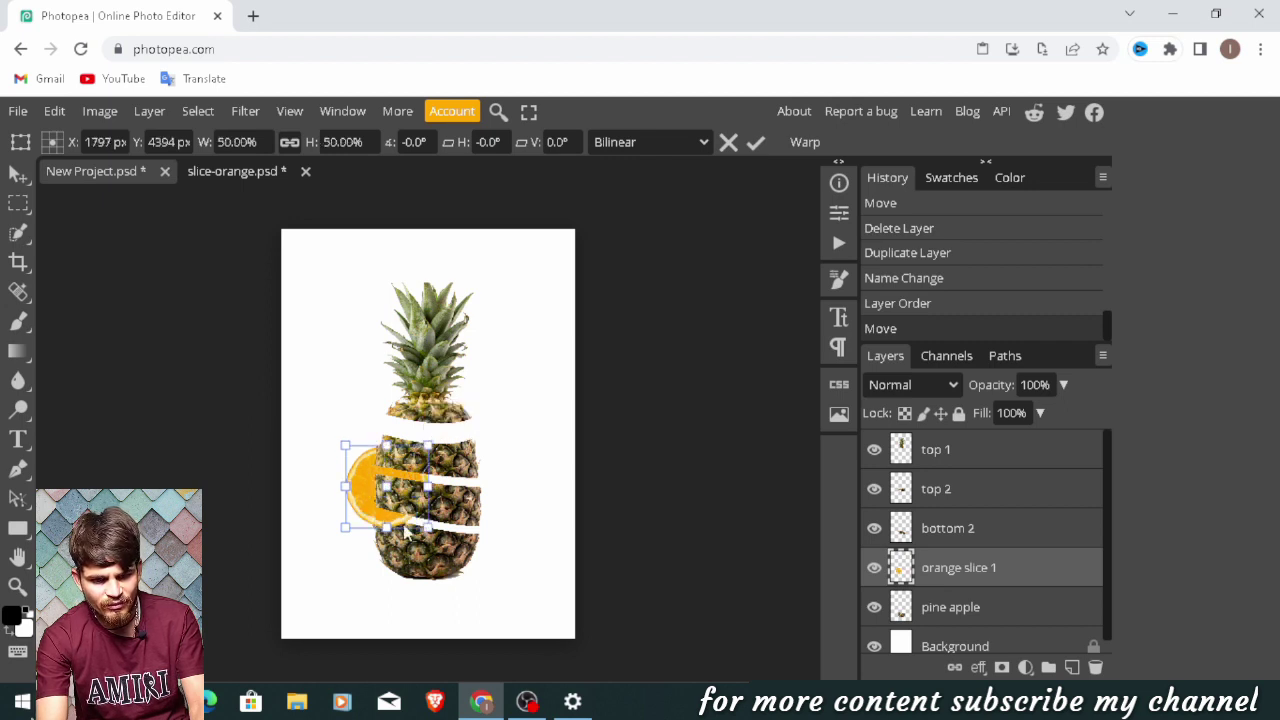
drag(405, 532, 425, 546)
key(Down)
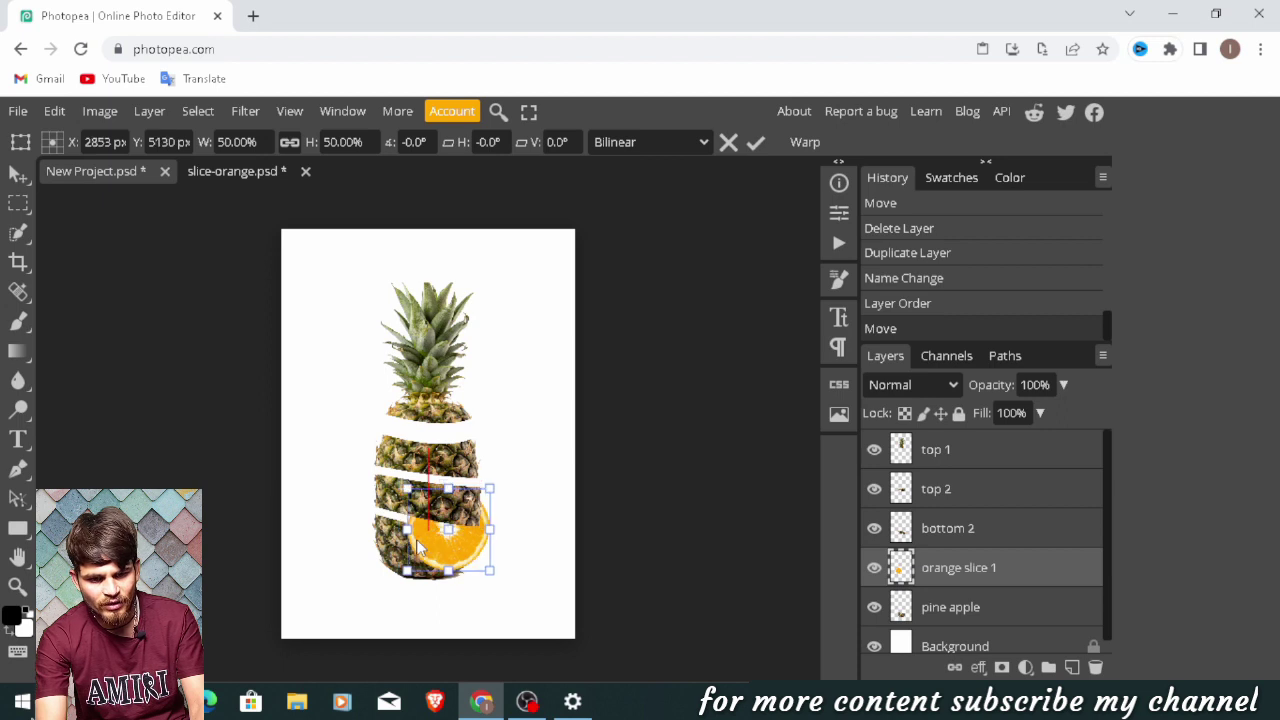
key(Down)
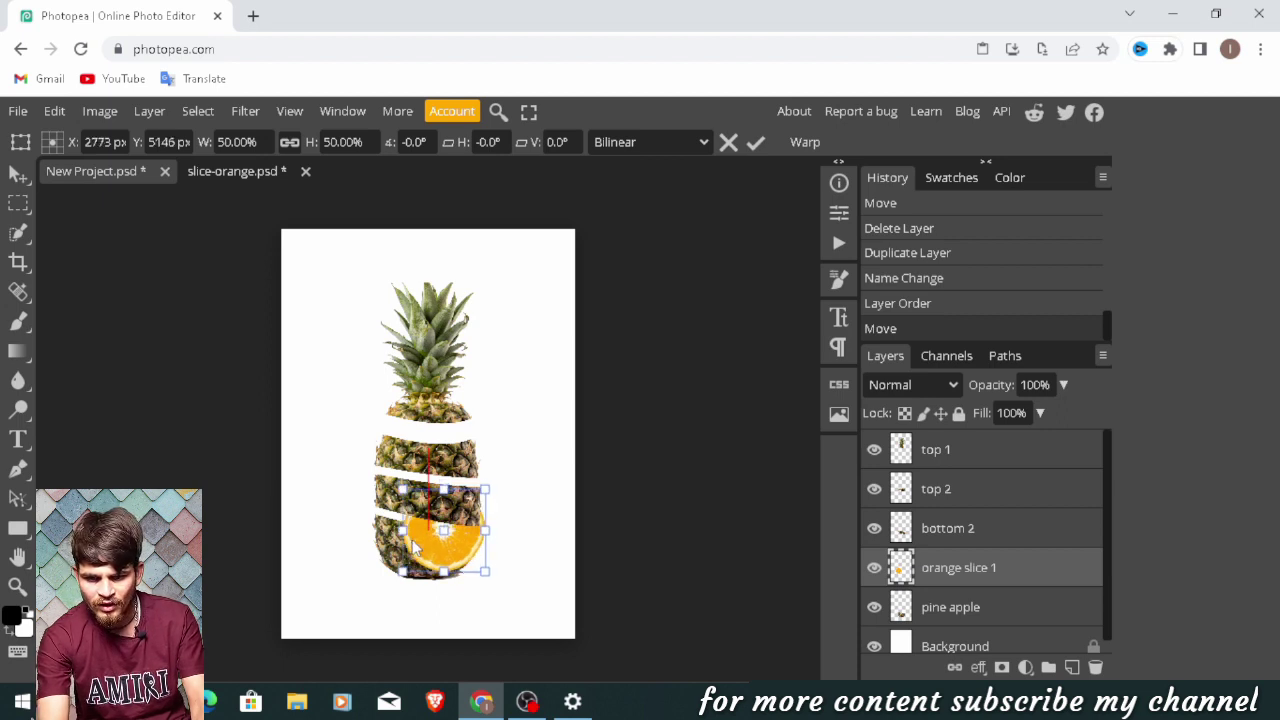
drag(414, 543, 406, 542)
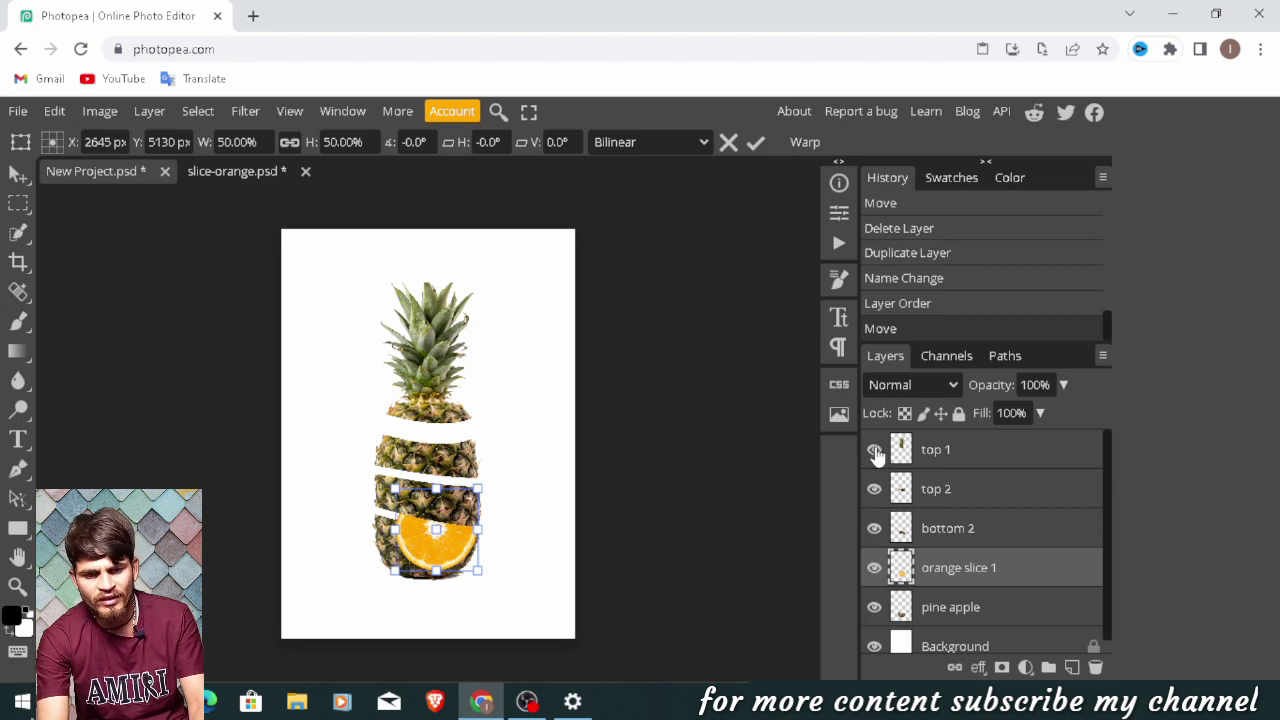
click(875, 455)
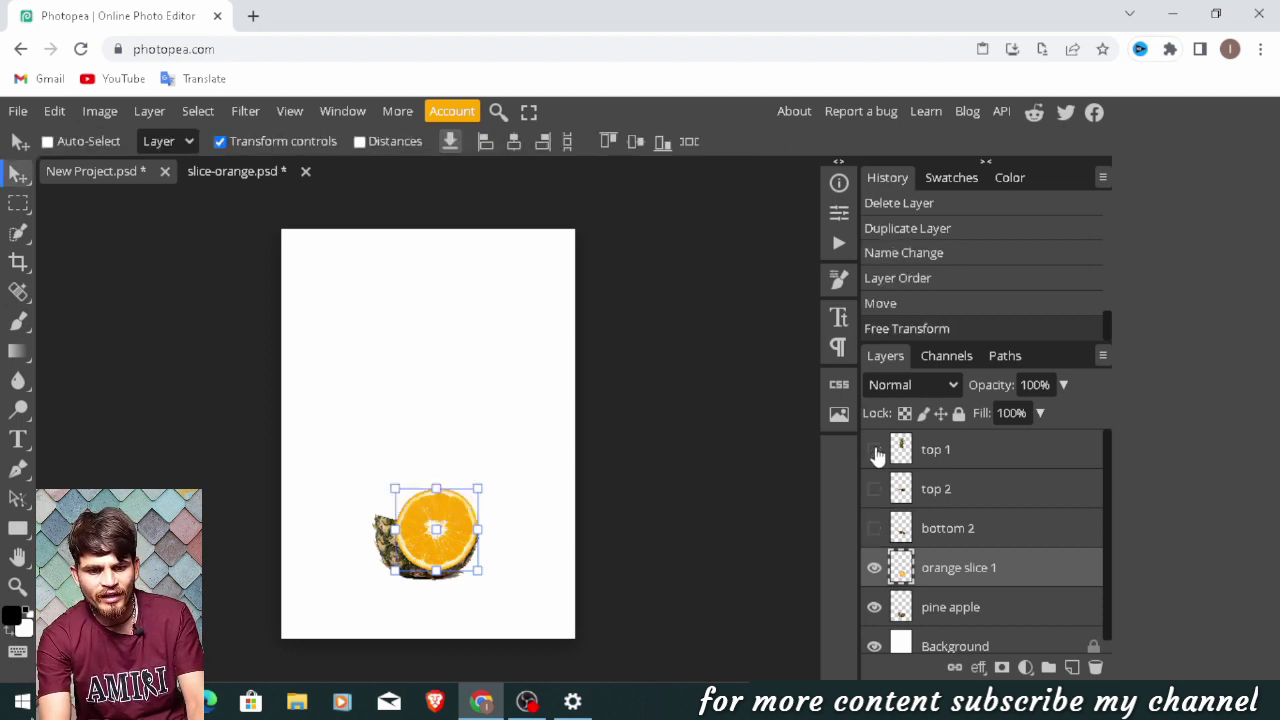
- Zoom in, then move the orange slice up and left over the pineapple base
drag(1105, 528, 1102, 514)
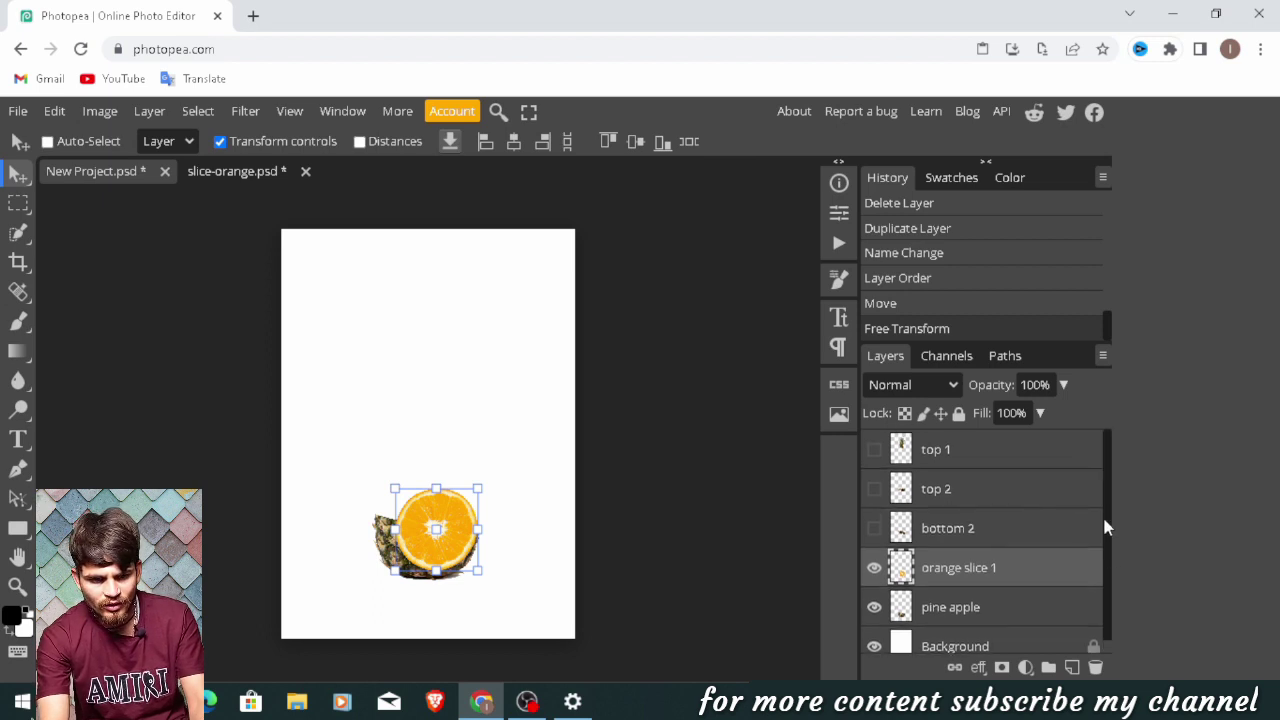
key(ctrl+plus)
key(ctrl+plus)
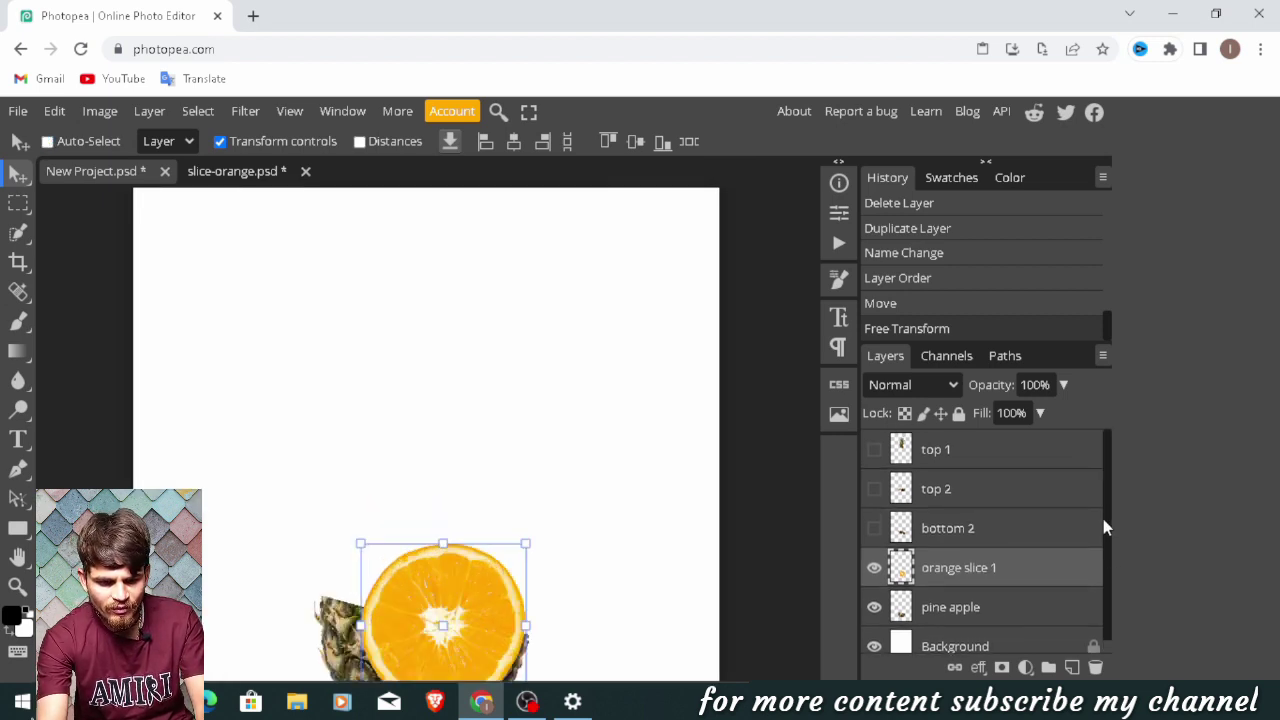
key(h)
mouse_move(623, 526)
mouse_down()
mouse_move(604, 345)
mouse_move(663, 460)
mouse_up()
scroll(604, 345, down, 3)
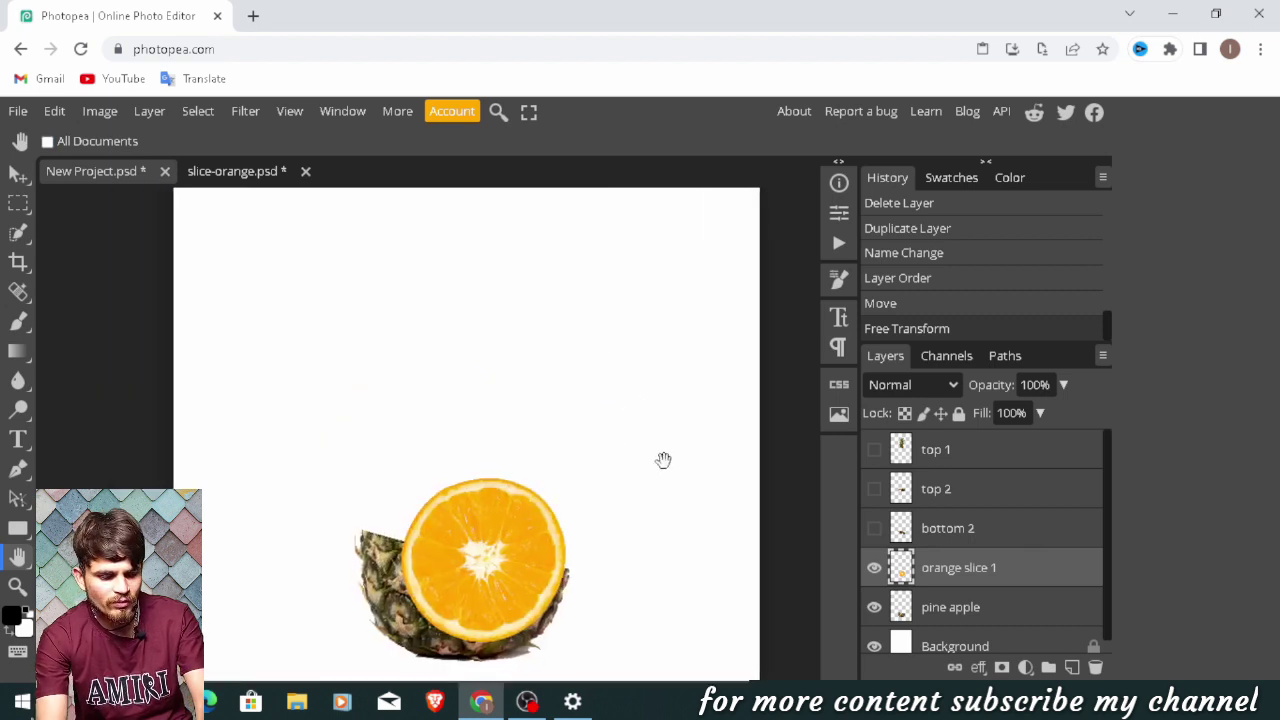
key(v)
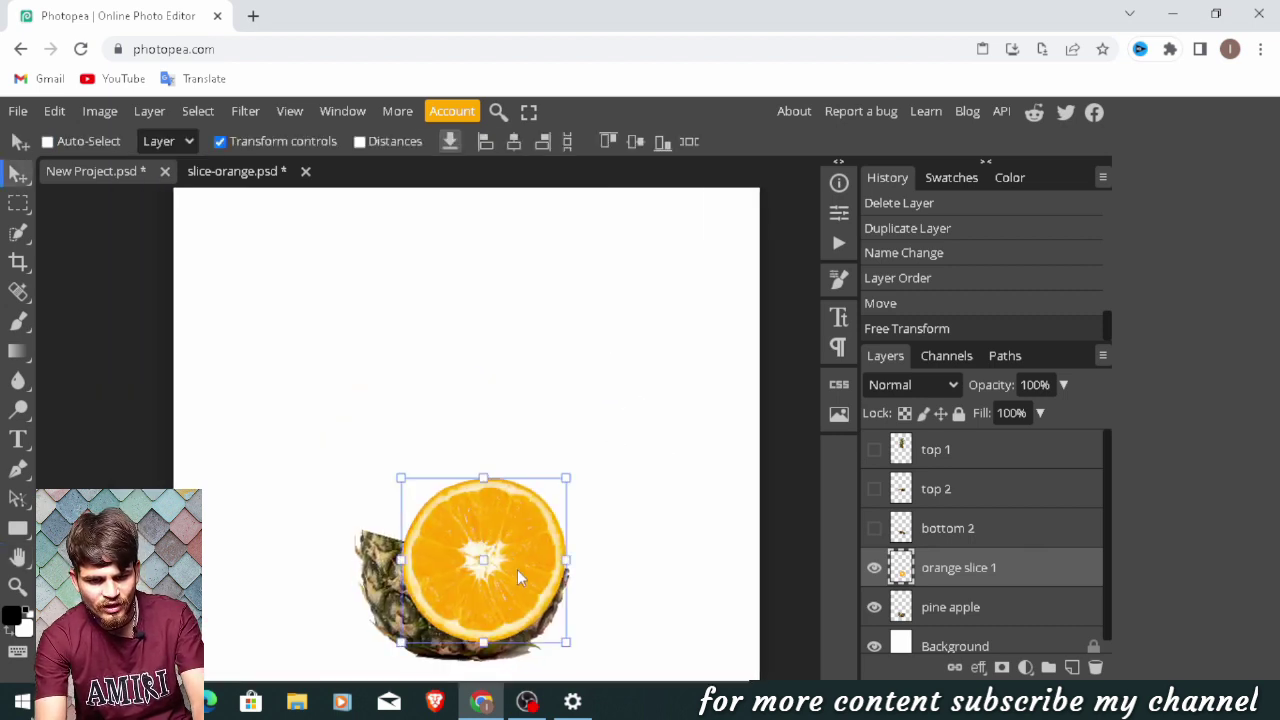
drag(517, 570, 479, 535)
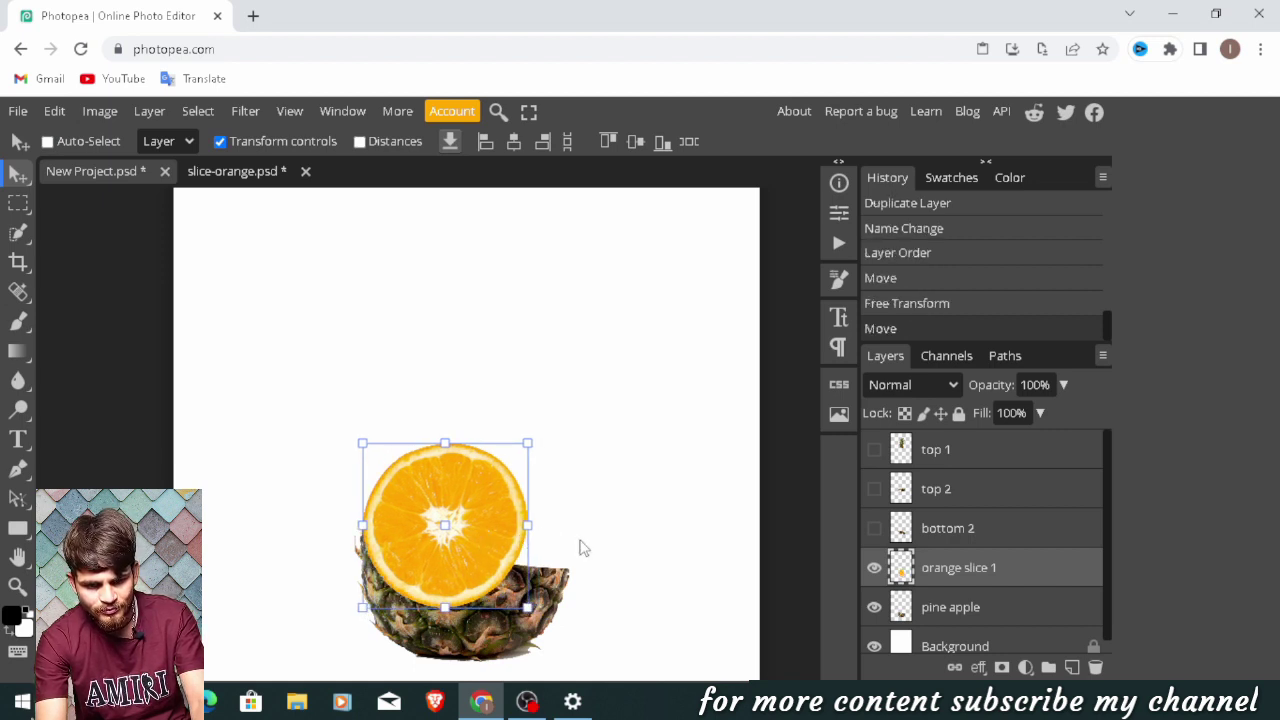
key(ctrl+t)
key(ctrl+z)
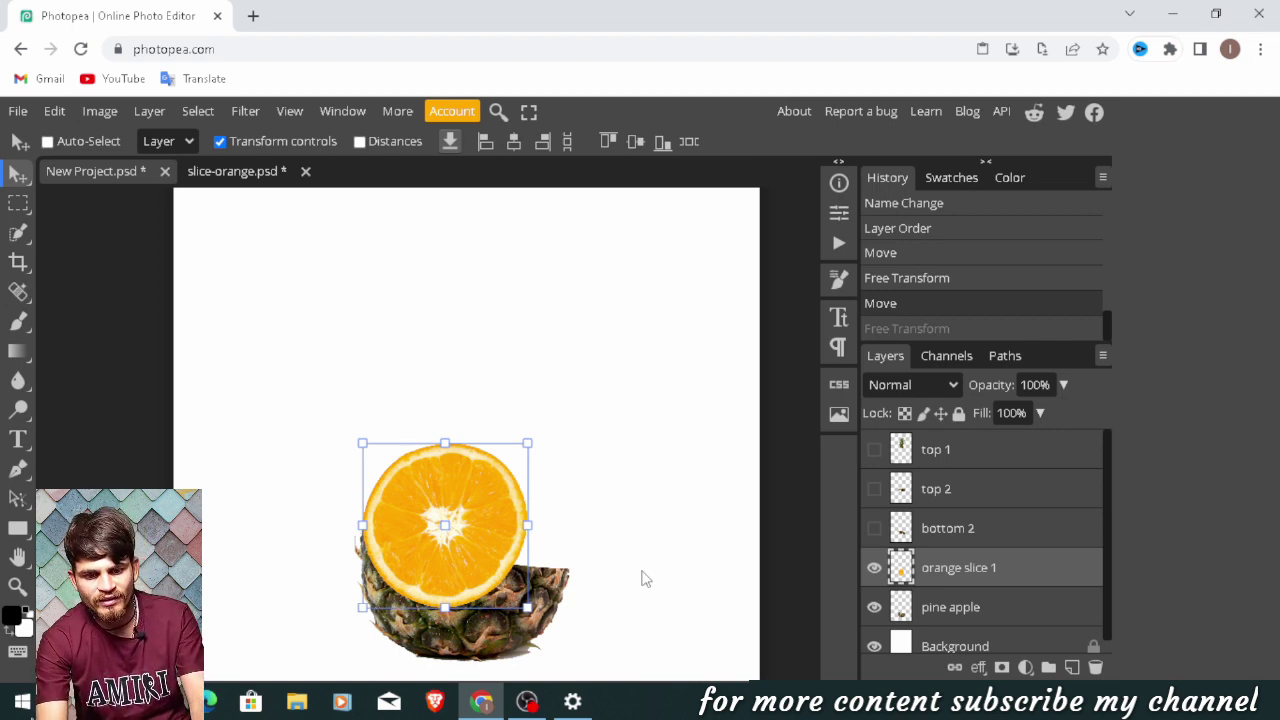
- Widen the orange slice to about 128%, then squash and skew it flat onto the base's cut top
drag(527, 524, 578, 527)
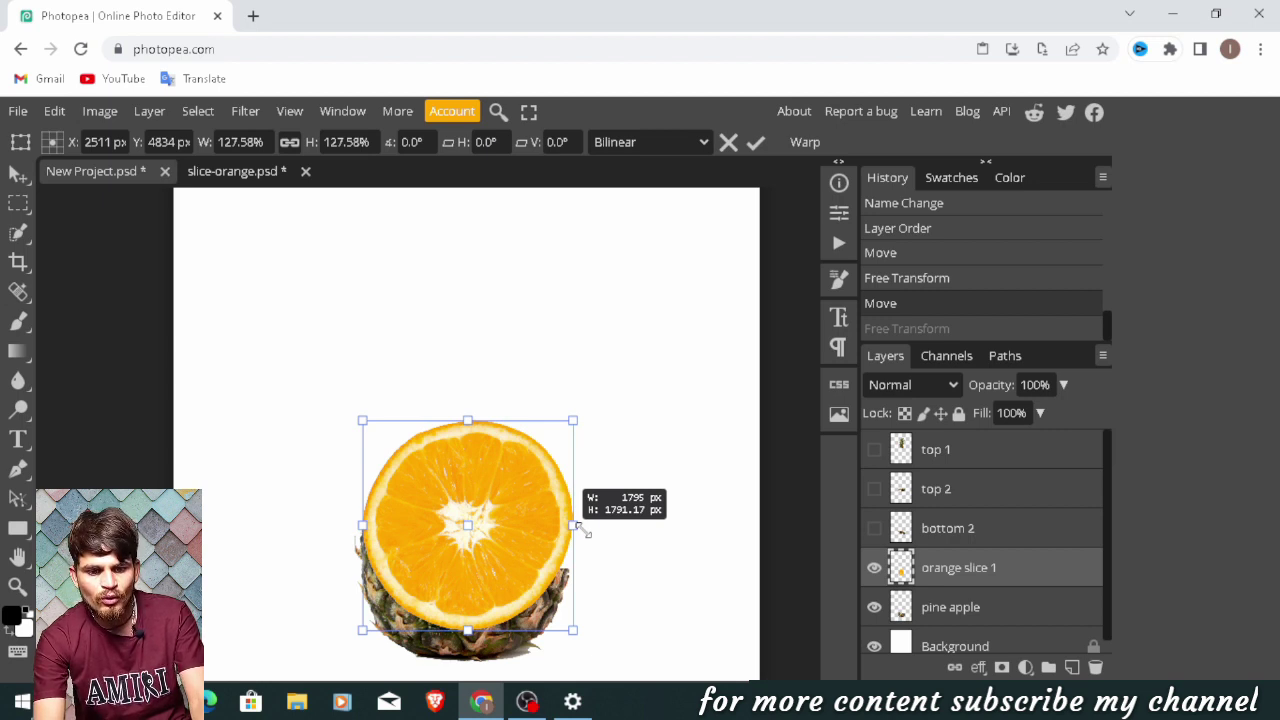
drag(578, 527, 591, 527)
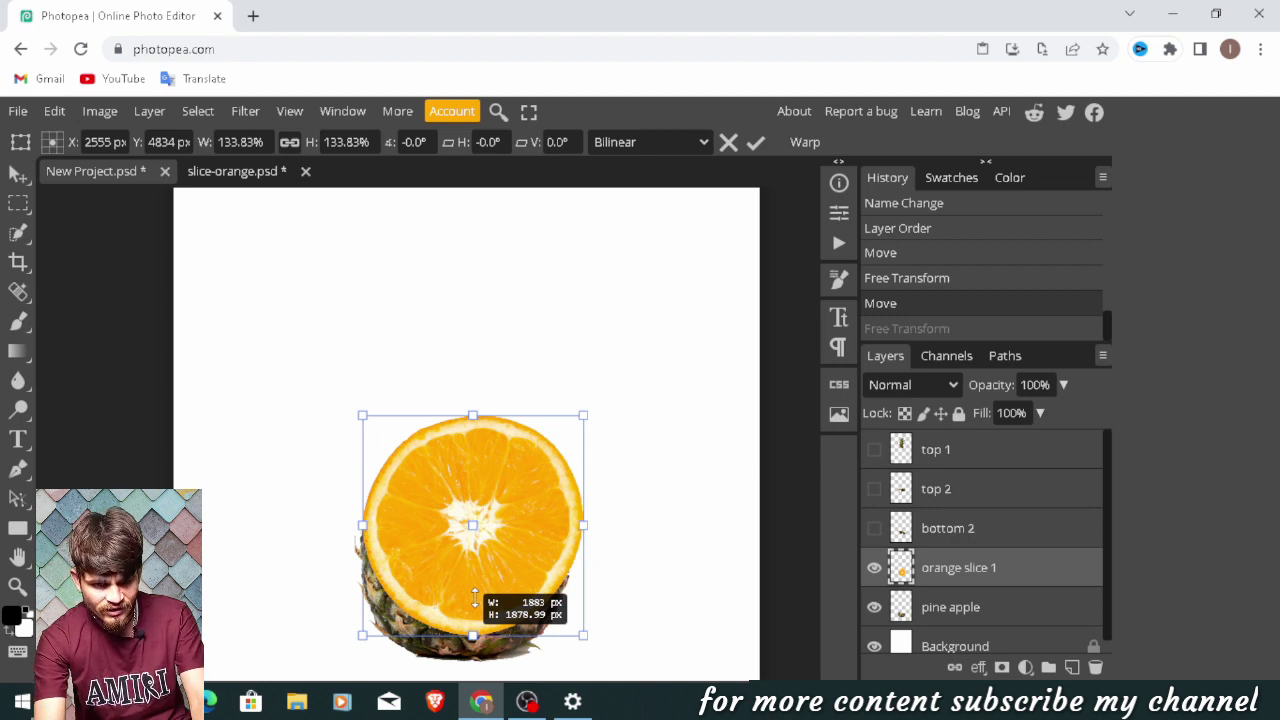
drag(474, 598, 472, 478)
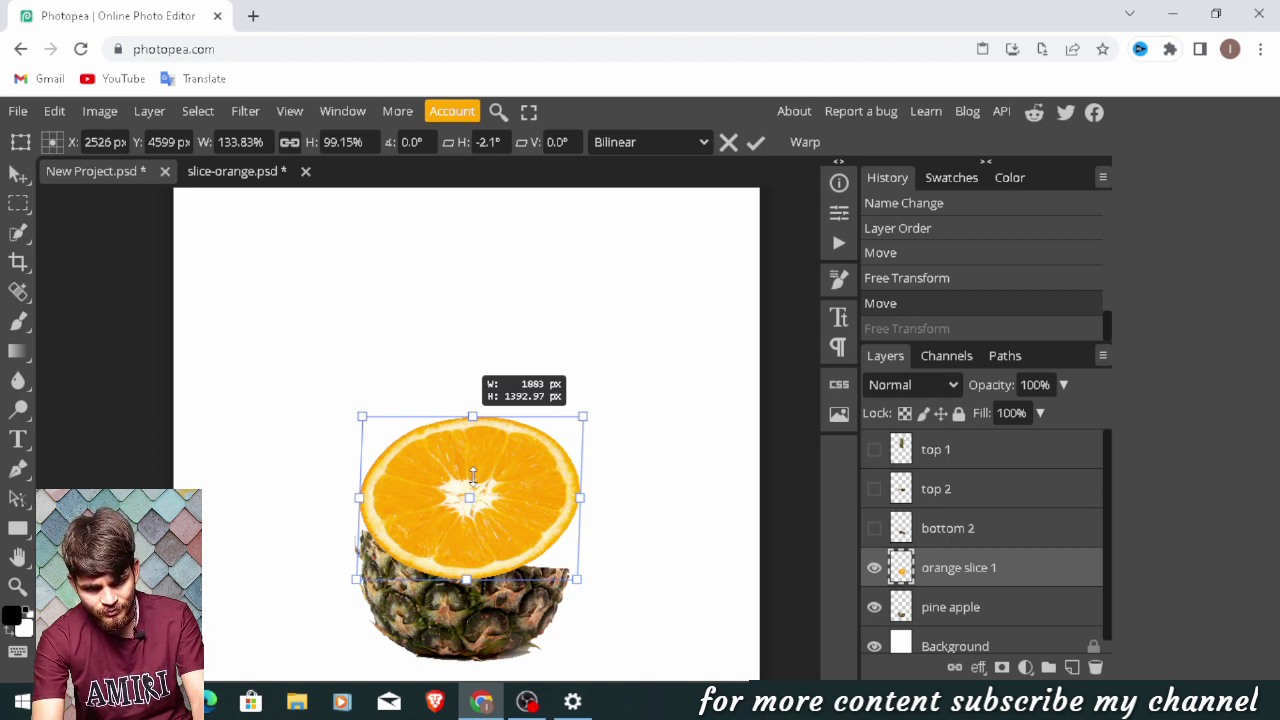
drag(473, 477, 573, 565)
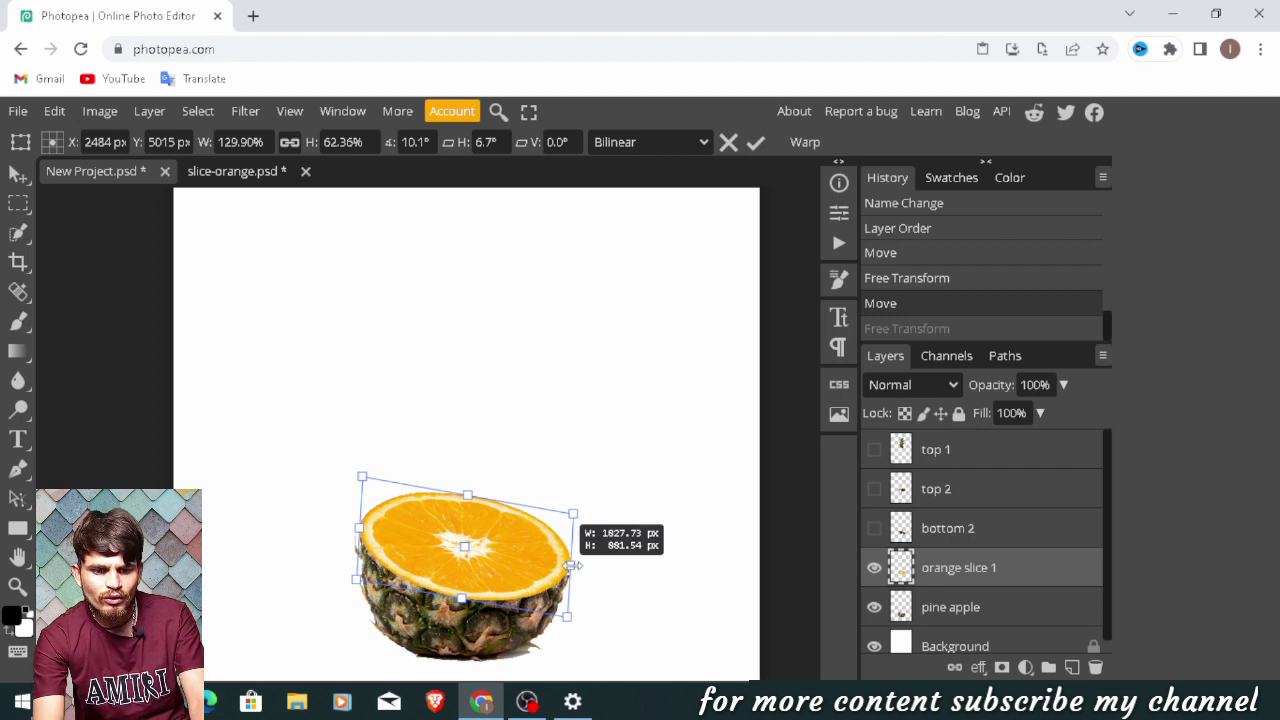
drag(573, 565, 570, 563)
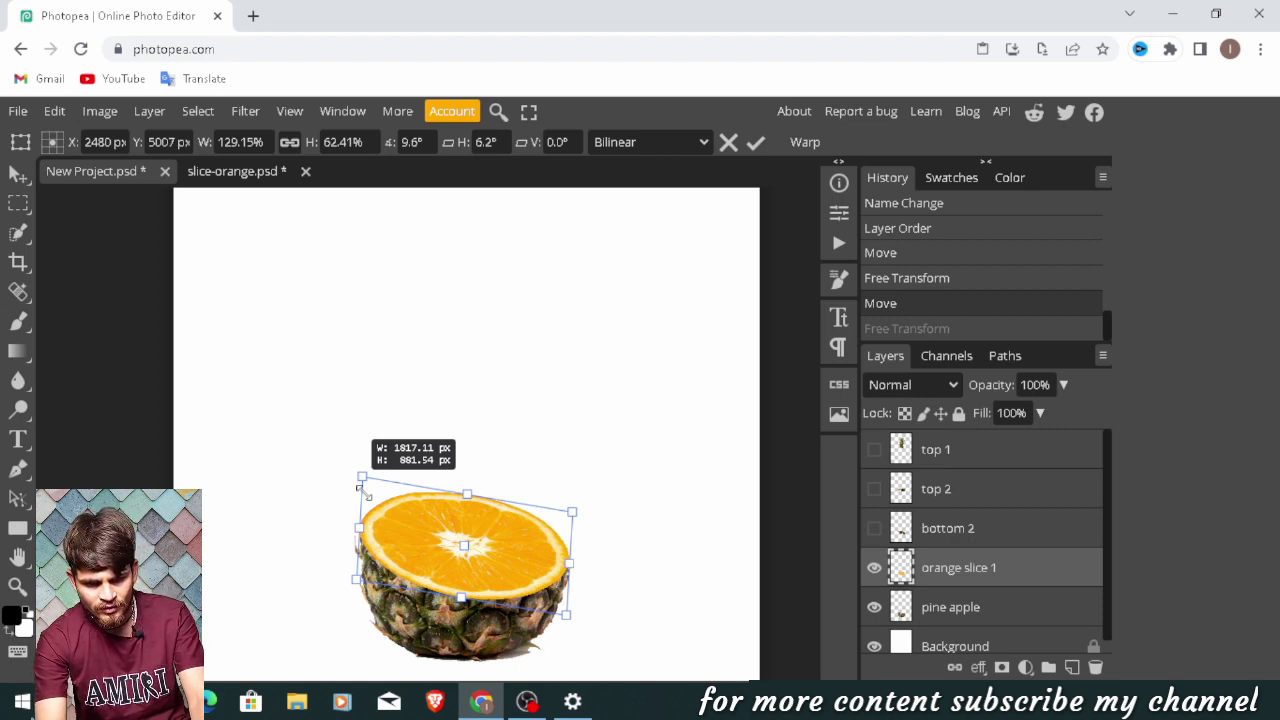
drag(566, 614, 557, 612)
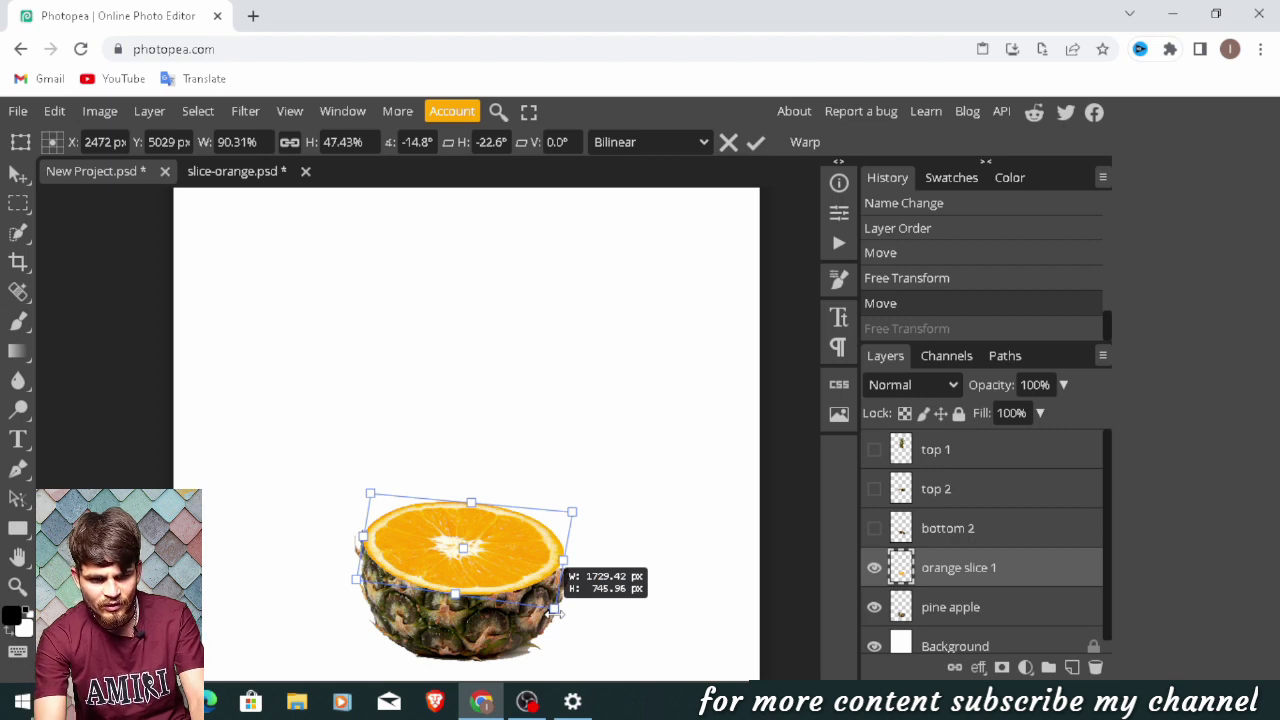
drag(557, 612, 577, 545)
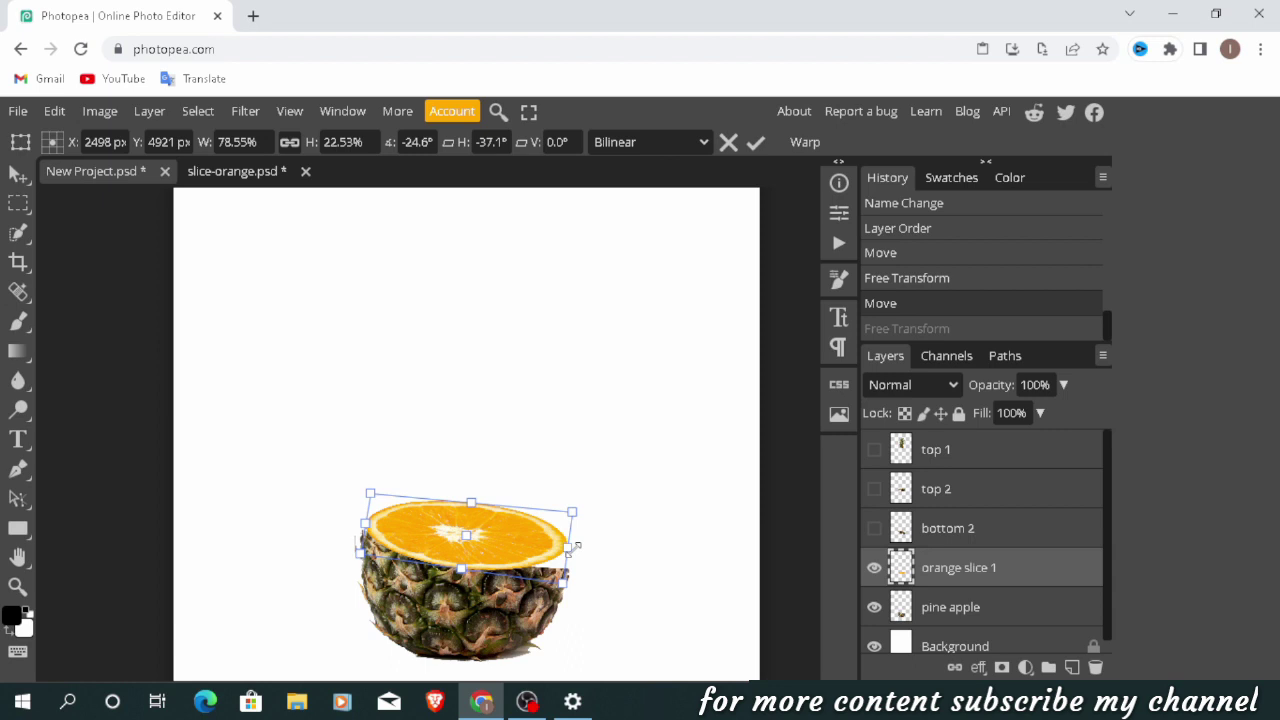
drag(471, 502, 458, 512)
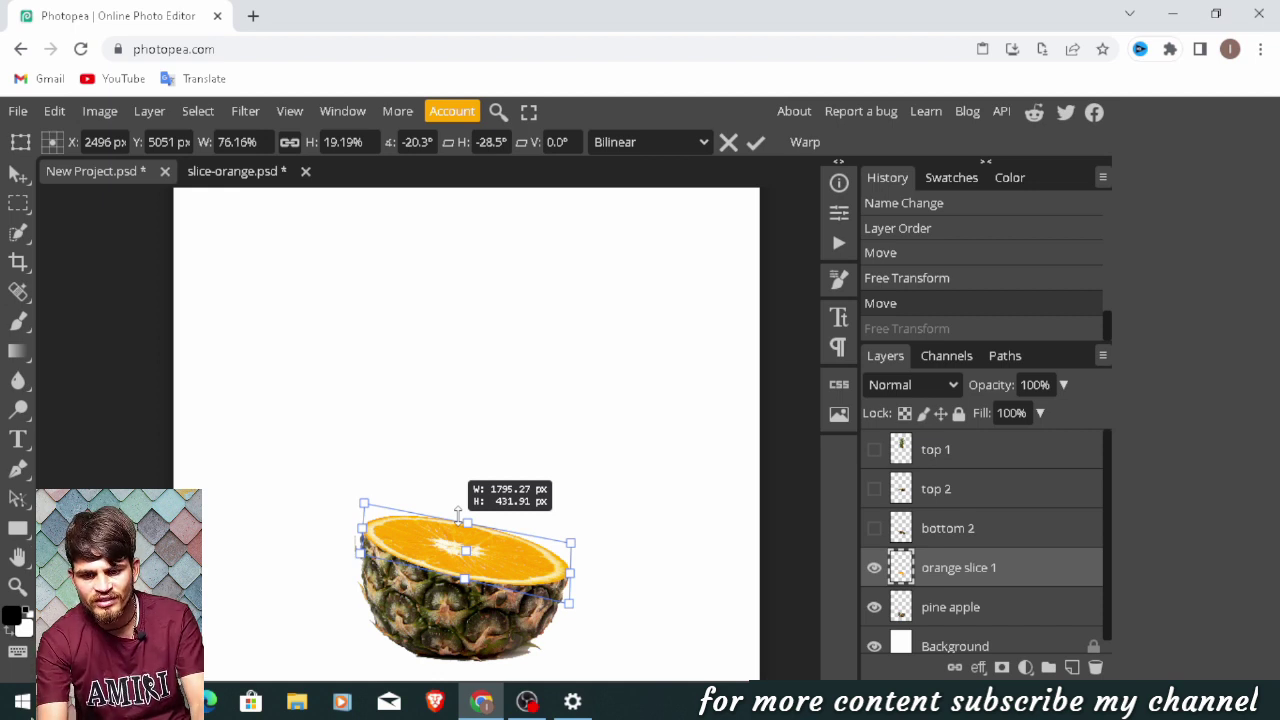
key(Return)
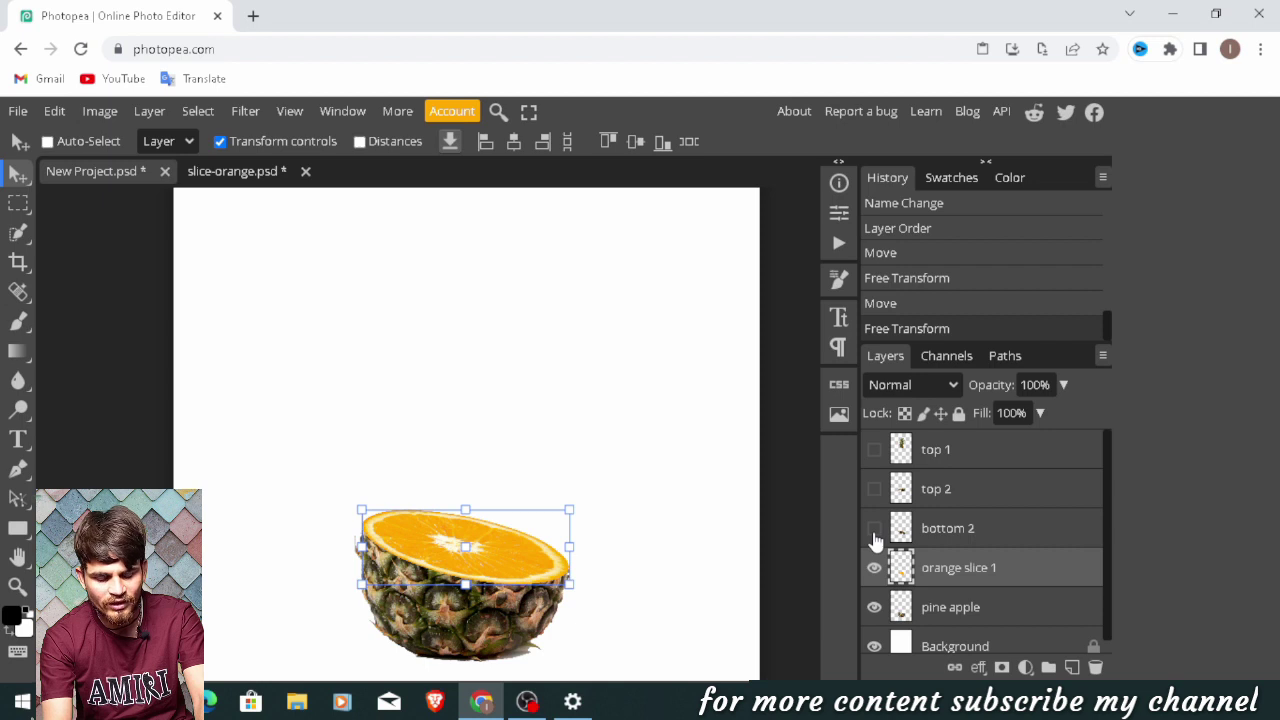
- Show bottom 2, duplicate orange slice 1, raise the copy, and rename it 'orange slice'
click(874, 530)
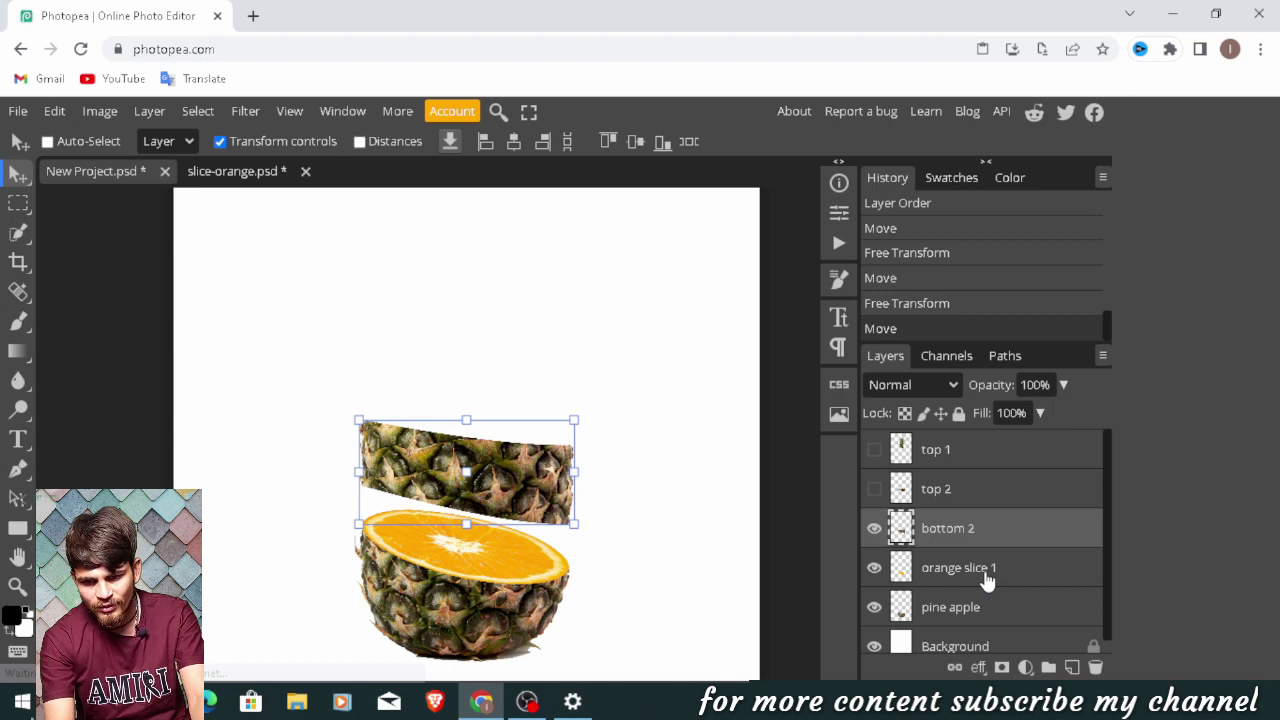
click(987, 572)
key(ctrl+j)
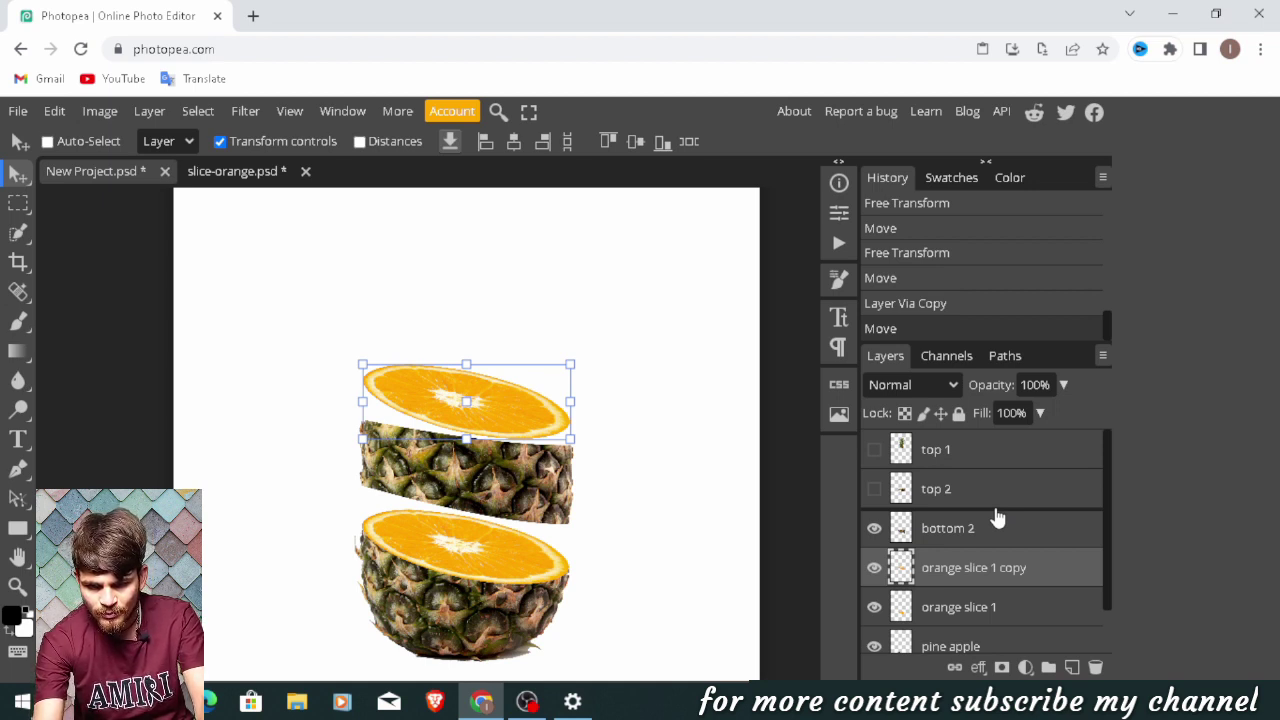
key(ctrl+bracketright)
double_click(954, 528)
text(orange slice)
key(Return)
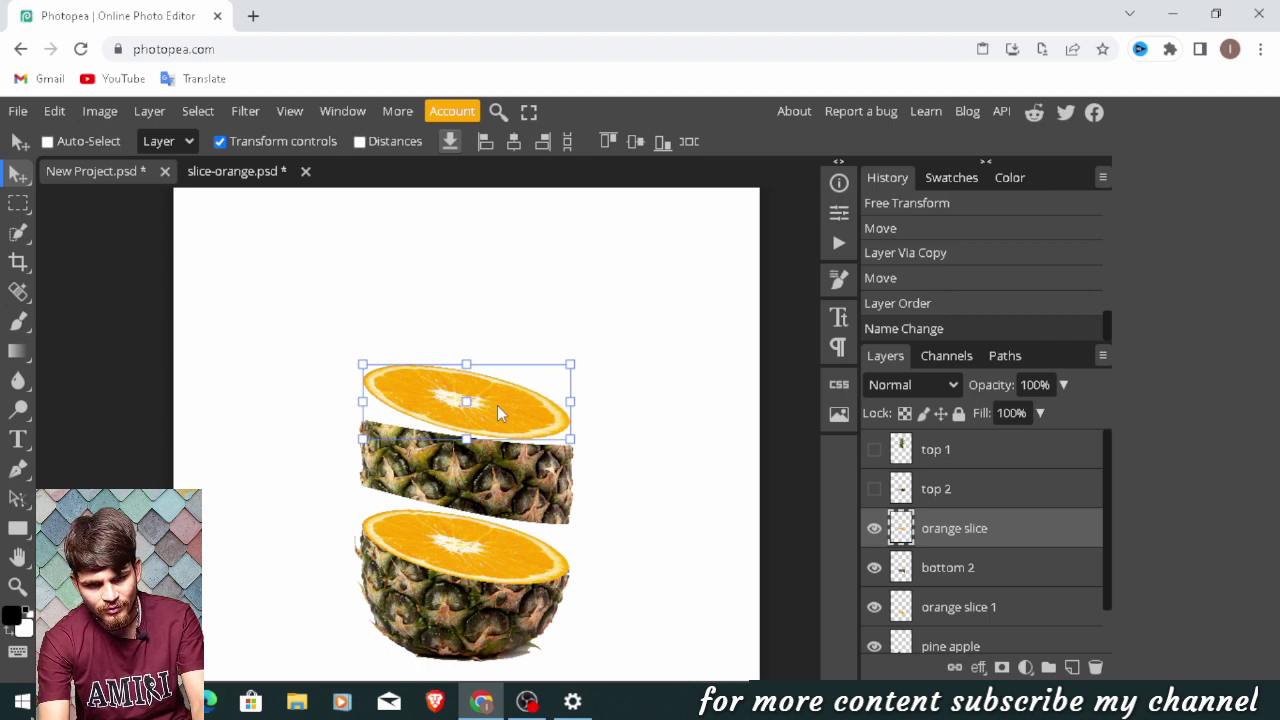
- Move and distort the copied slice to sit on the middle pineapple piece, then apply the transform
mouse_move(497, 405)
mouse_down()
mouse_move(494, 431)
mouse_move(582, 428)
mouse_up()
drag(466, 388, 478, 398)
drag(588, 386, 571, 393)
drag(359, 432, 358, 430)
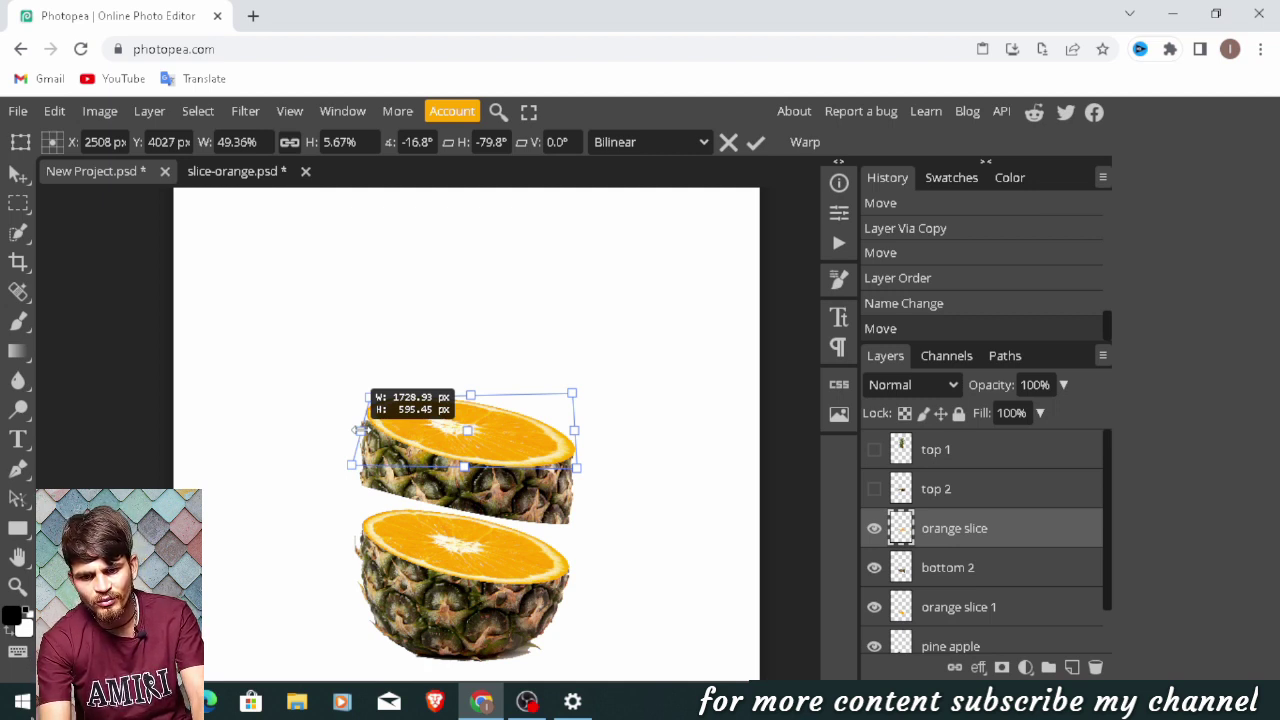
click(755, 142)
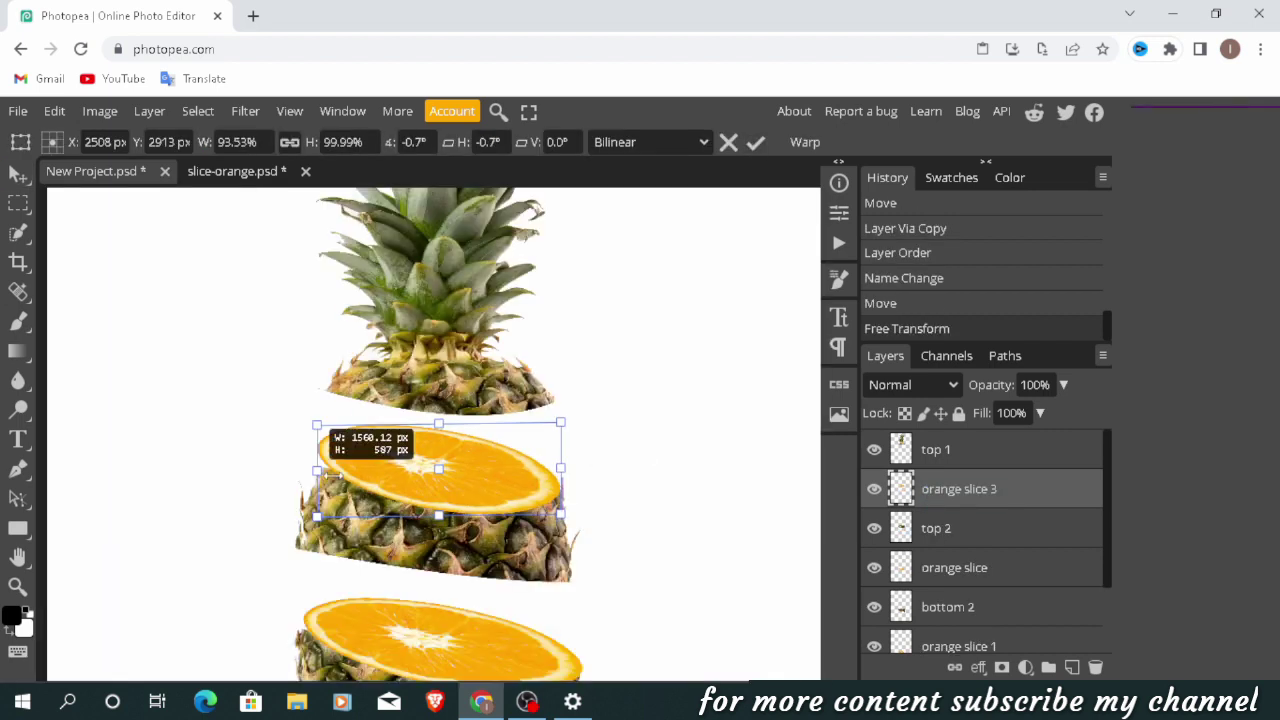
- Shrink and flatten the orange slice onto its pineapple piece, then select the top 1 layer
drag(318, 425, 550, 431)
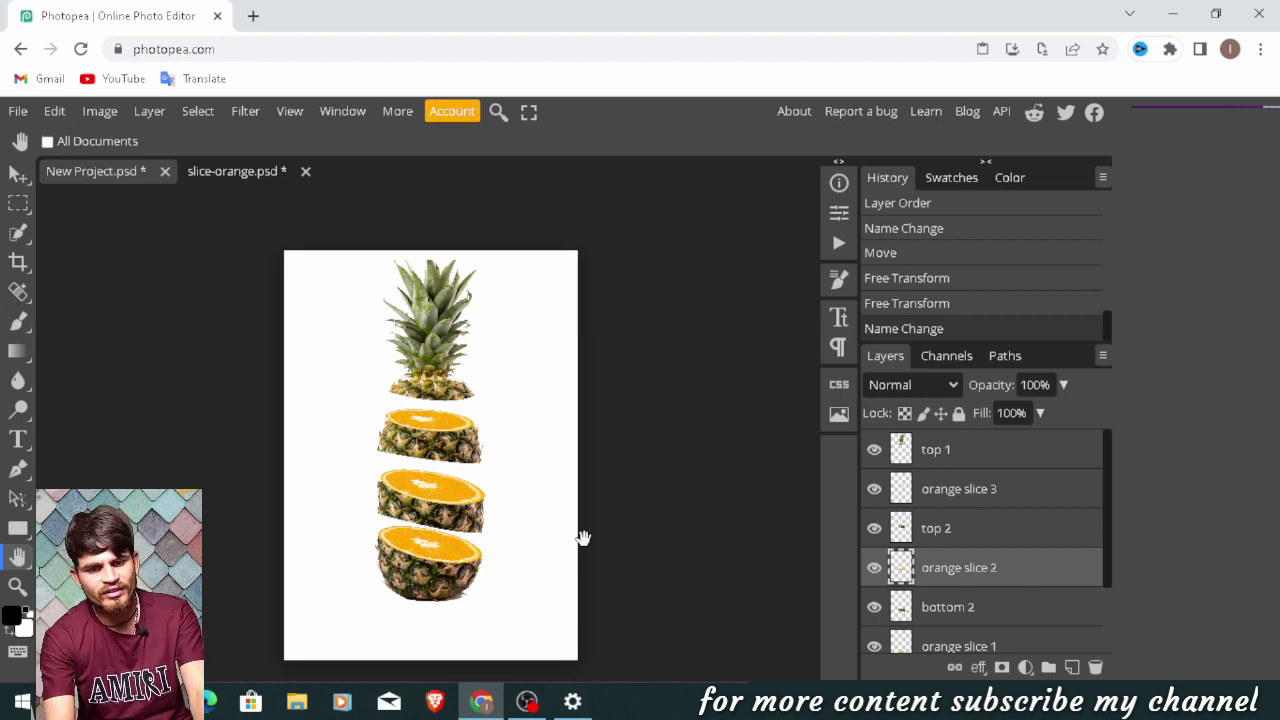
click(979, 465)
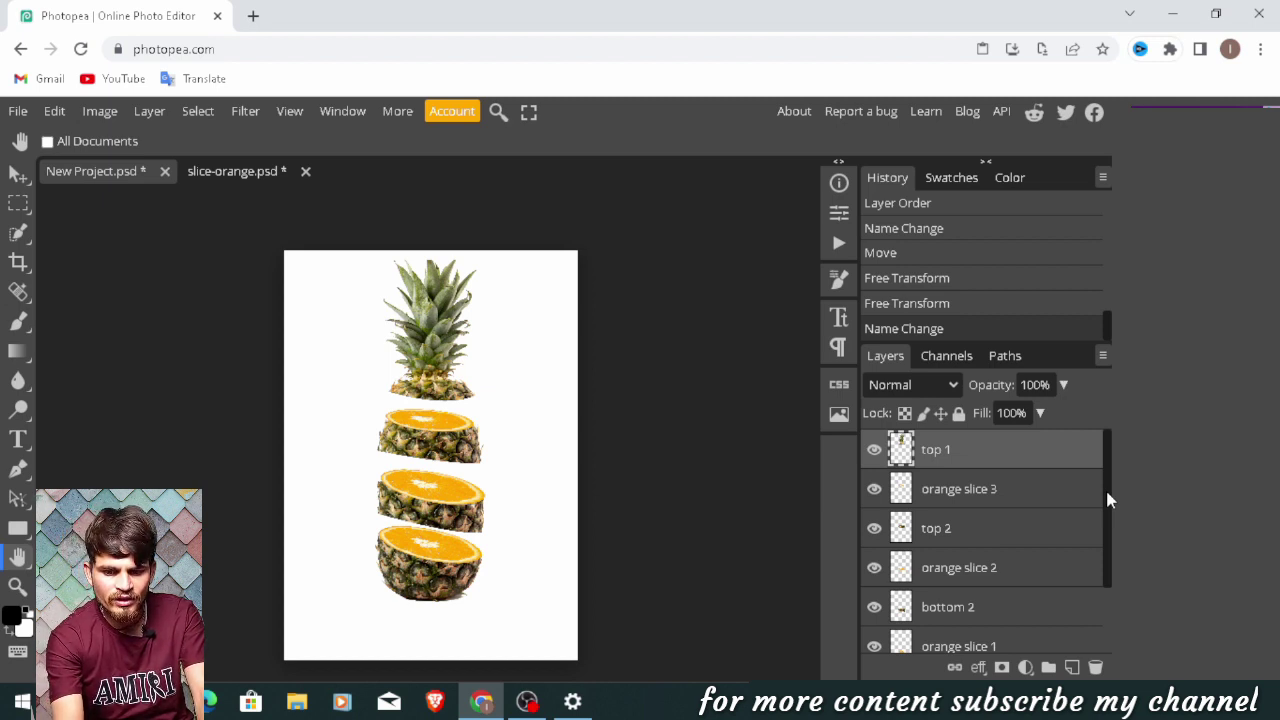
- Group the layers from top 1 to pine apple and rename the folder 'pine apple'
scroll(1105, 500, down, 3)
shift+click(994, 596)
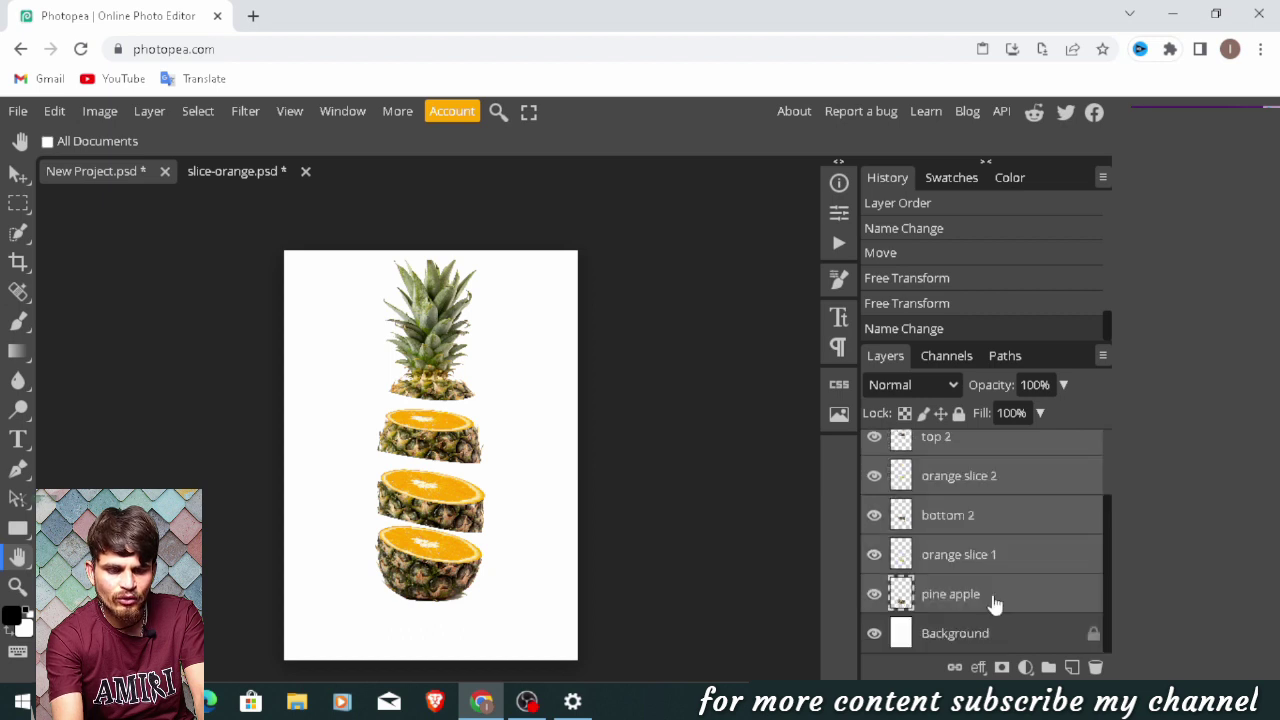
key(ctrl+g)
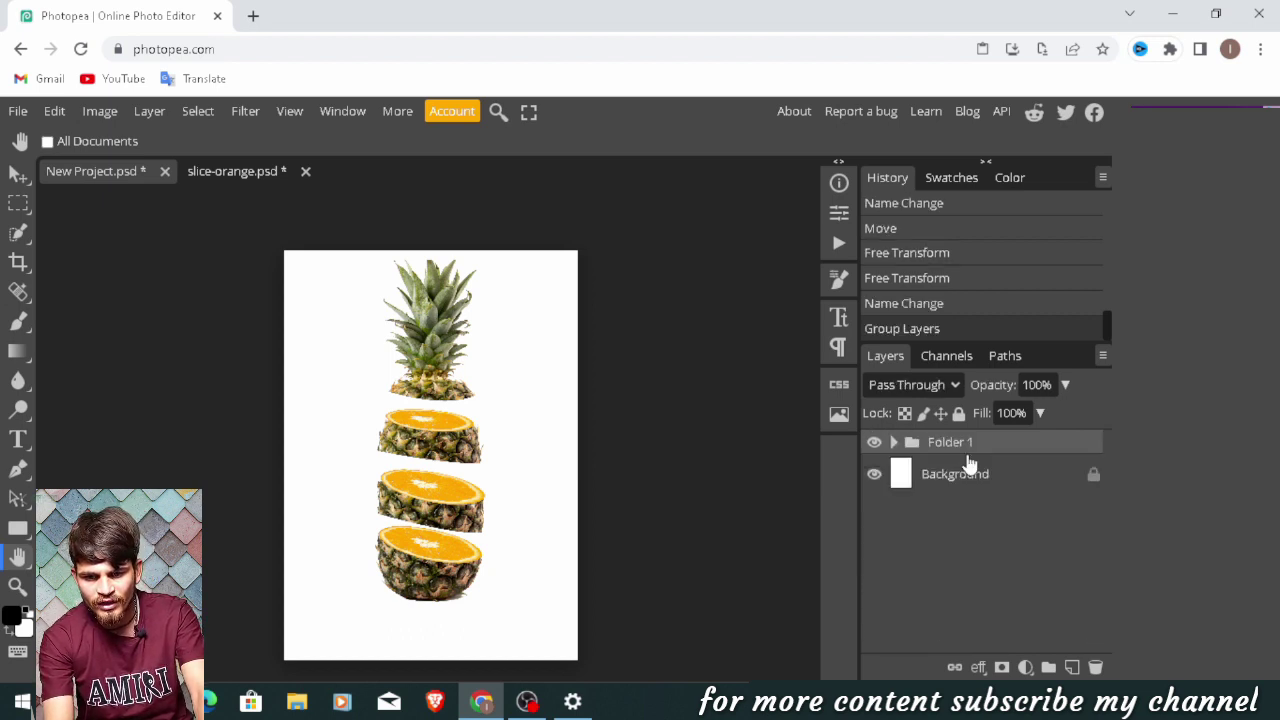
double_click(962, 446)
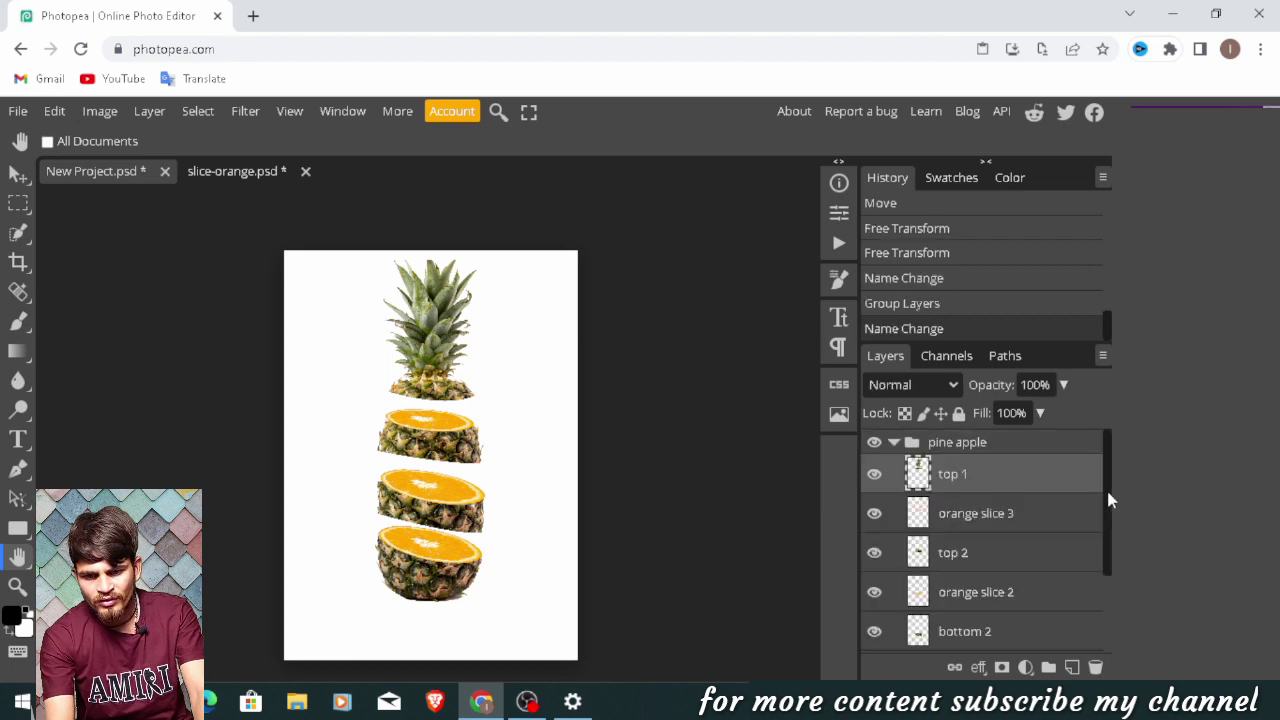
scroll(1107, 495, down, 2)
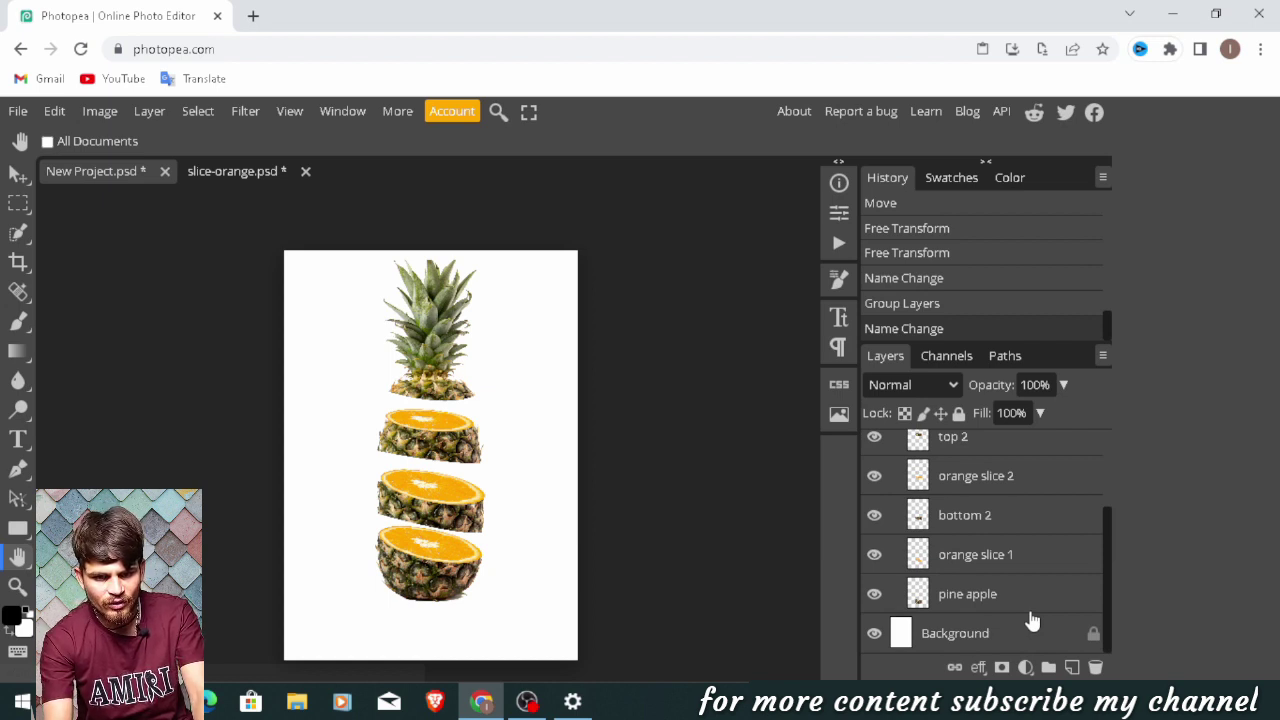
- Scale all layers of the pine apple group down to 86.06% and commit the transform
shift+click(1030, 605)
key(v)
key(ctrl+alt+t)
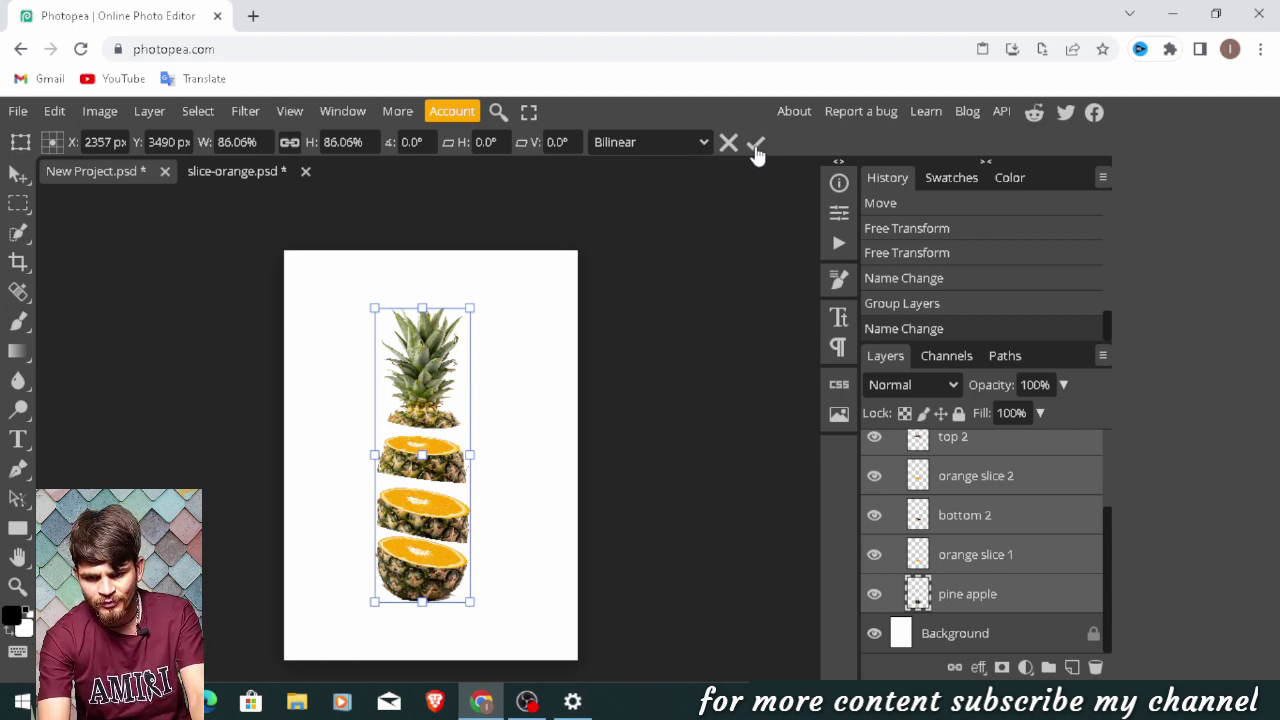
click(757, 148)
click(1020, 485)
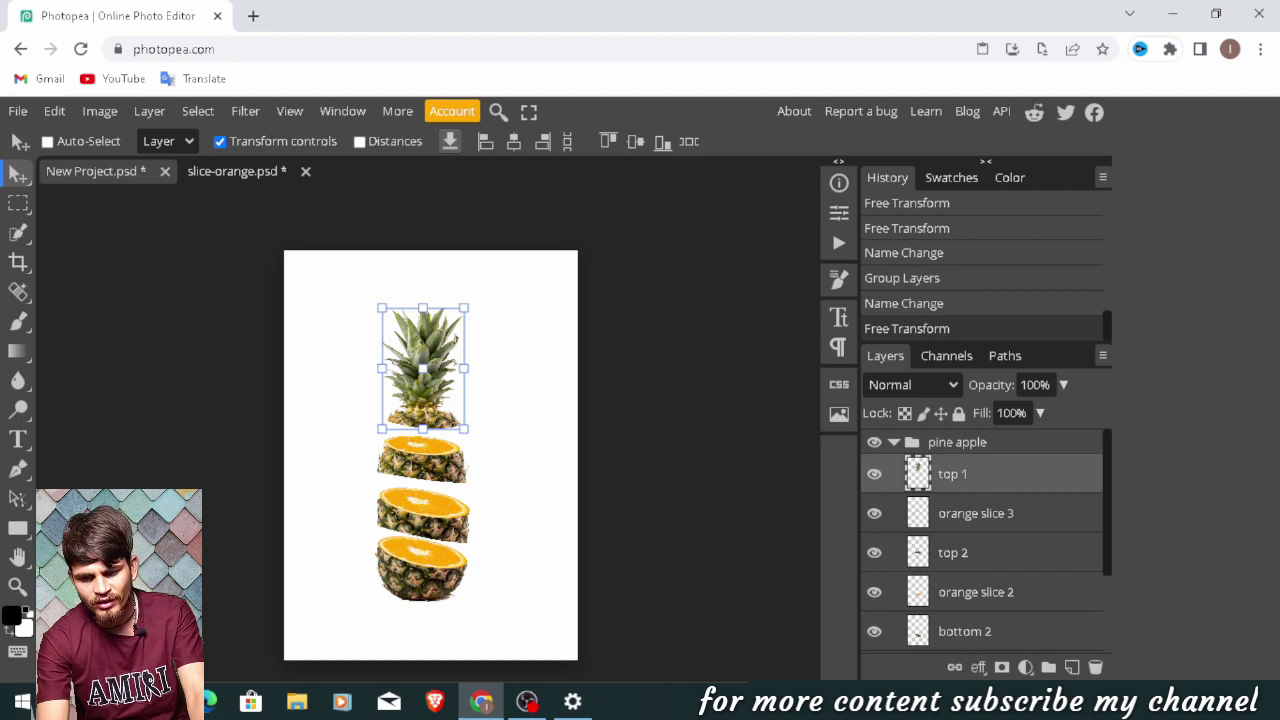
- Tilt the pineapple top and the orange slice 3 / top 2 piece to new angles
key(ctrl+shift+t)
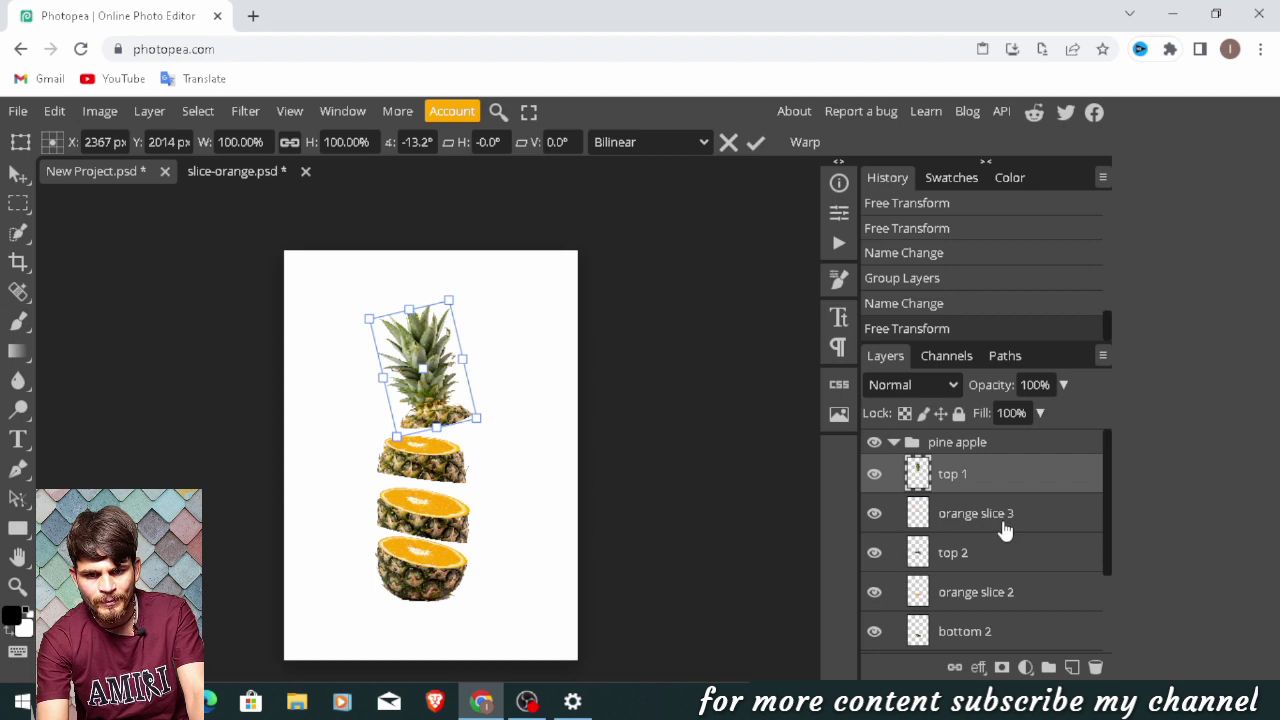
click(1005, 531)
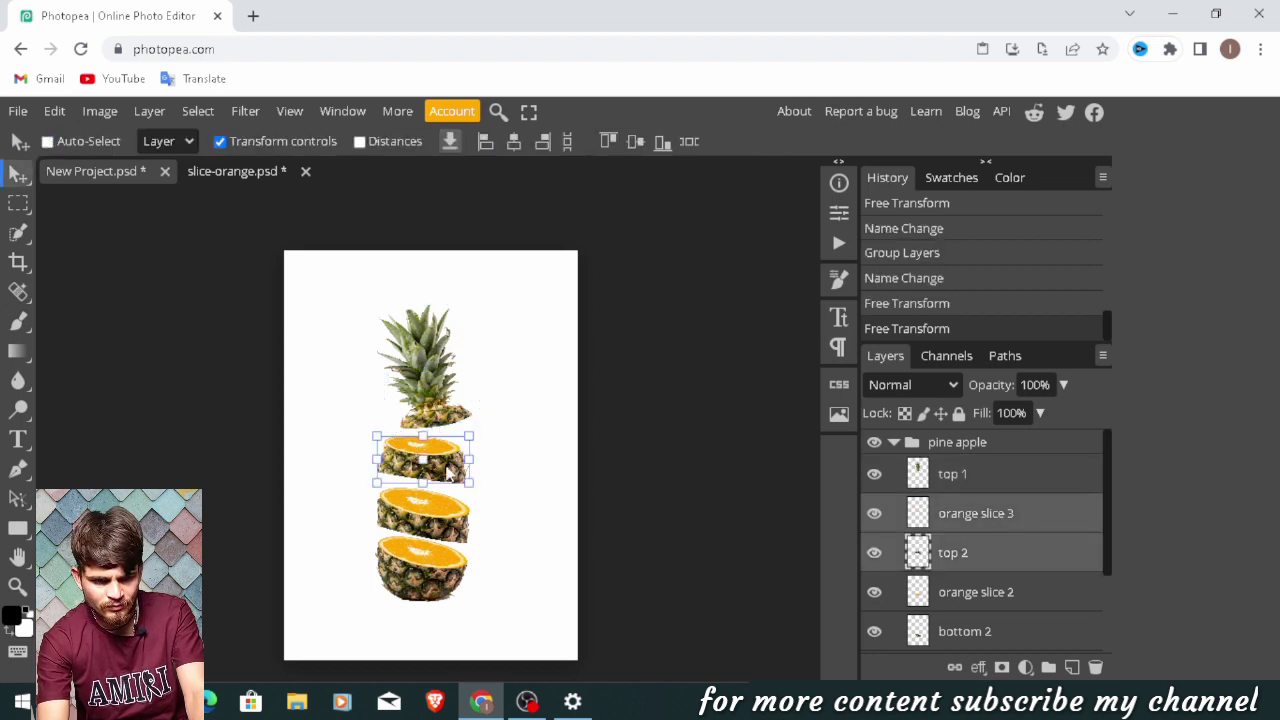
key(ctrl+shift+t)
click(975, 592)
- Tilt the middle and bottom pineapple pieces, setting the middle orange-topped band to about 15.5°
shift+click(965, 631)
key(ctrl+shift+t)
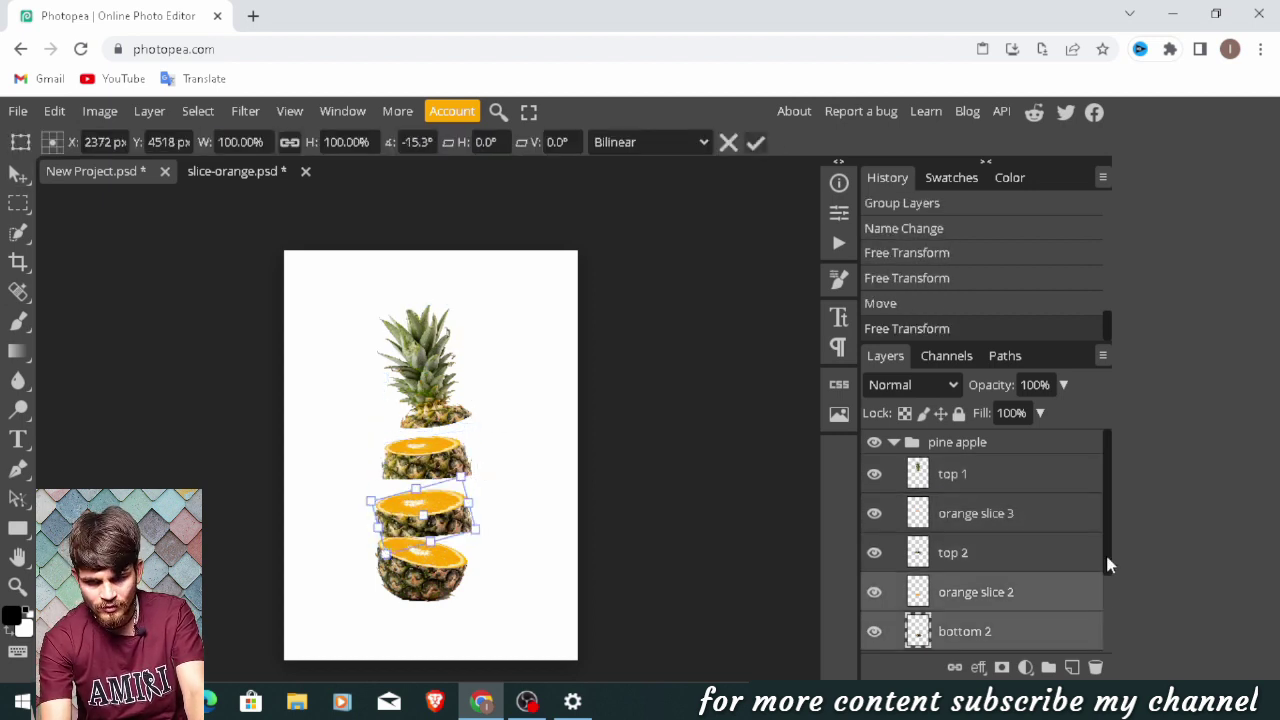
scroll(1108, 591, down, 2)
click(975, 555)
shift+click(1034, 595)
key(ctrl+shift+t)
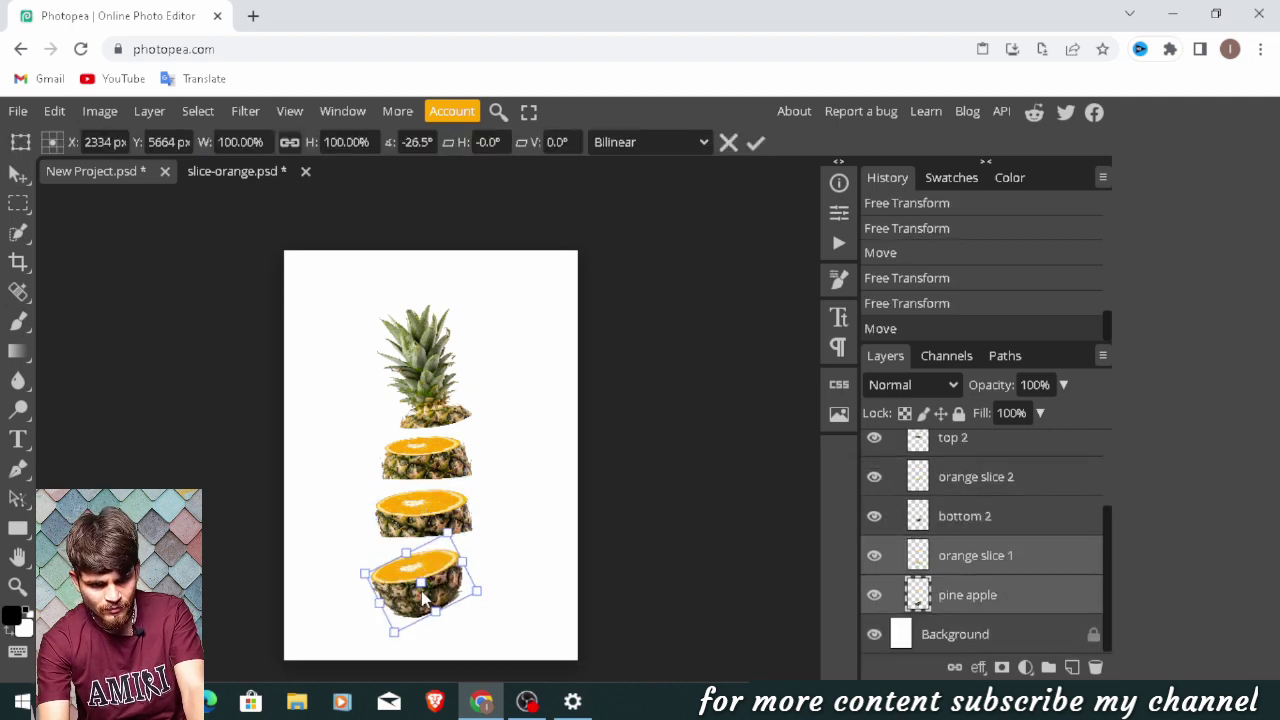
click(965, 516)
shift+click(1006, 477)
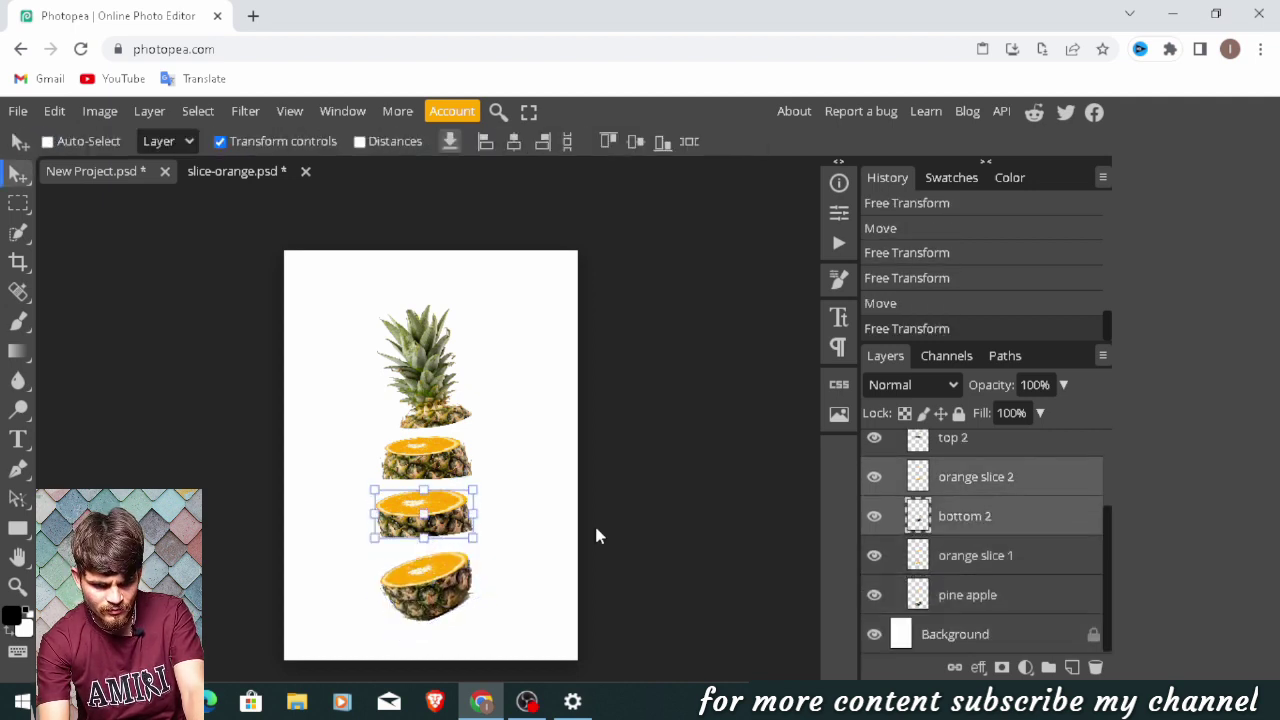
key(ctrl+shift+t)
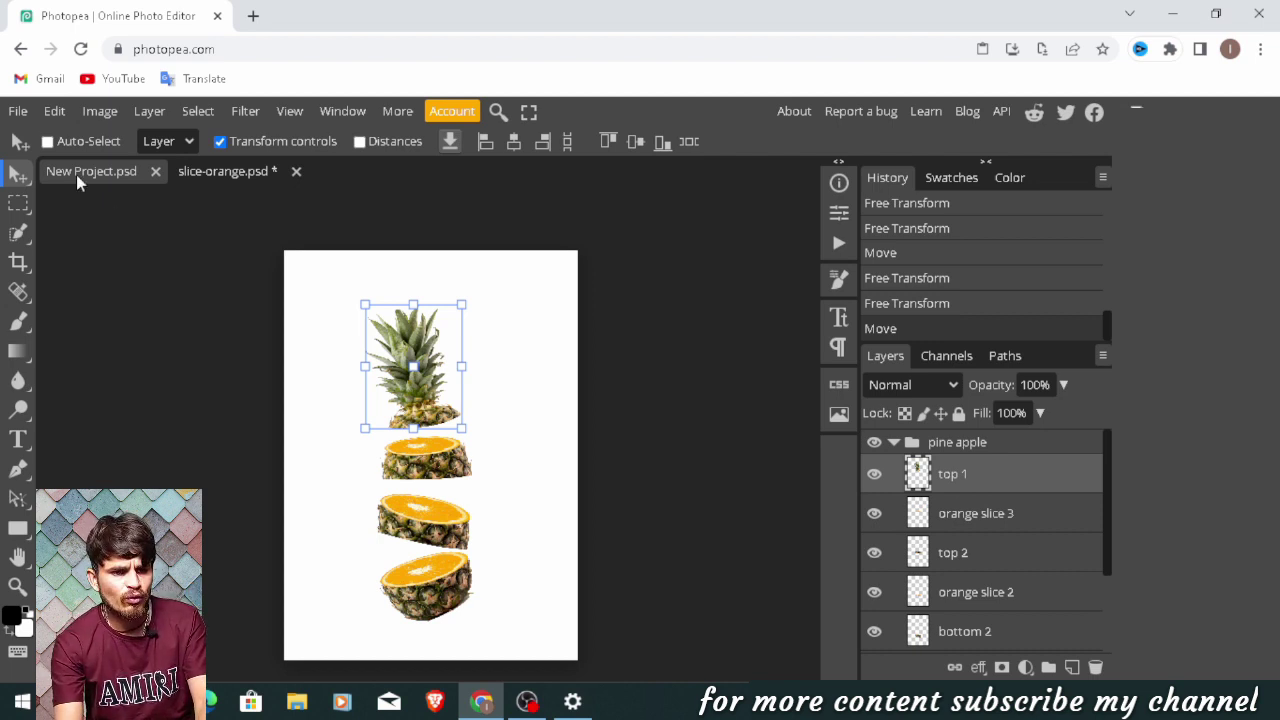
- Open water splash.psd from the pine apple project folder as its own document
click(22, 114)
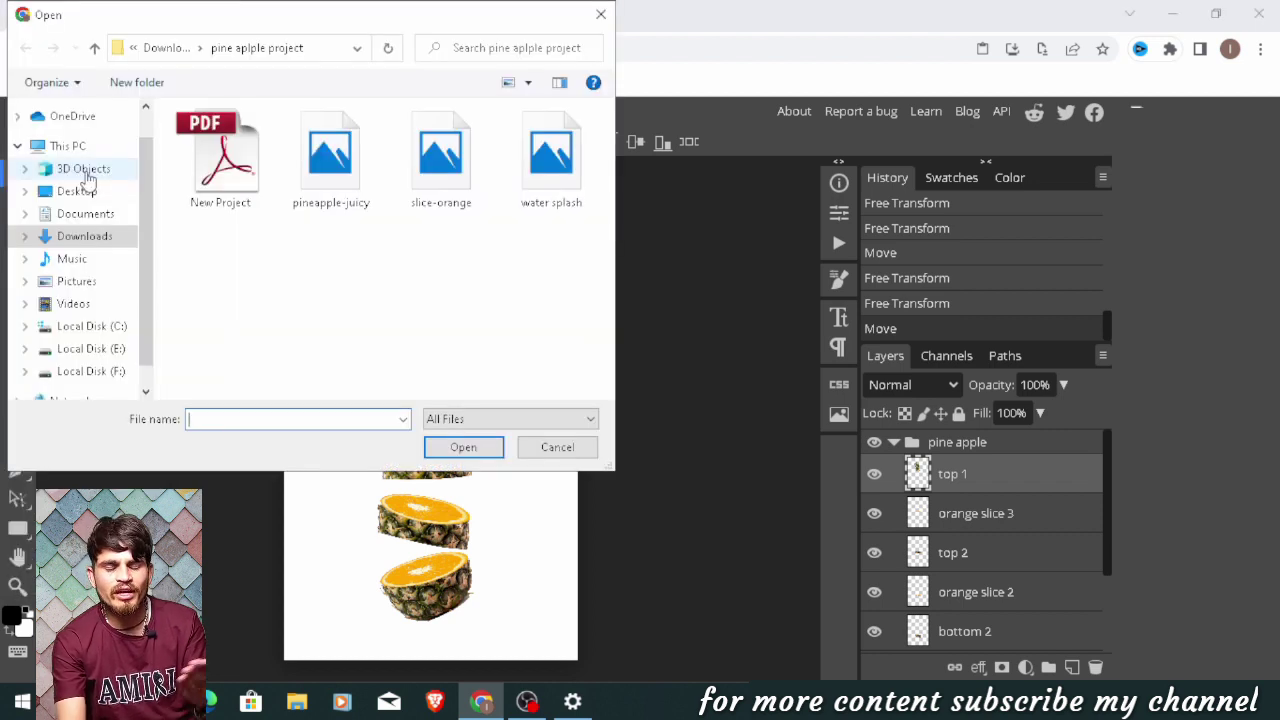
click(568, 190)
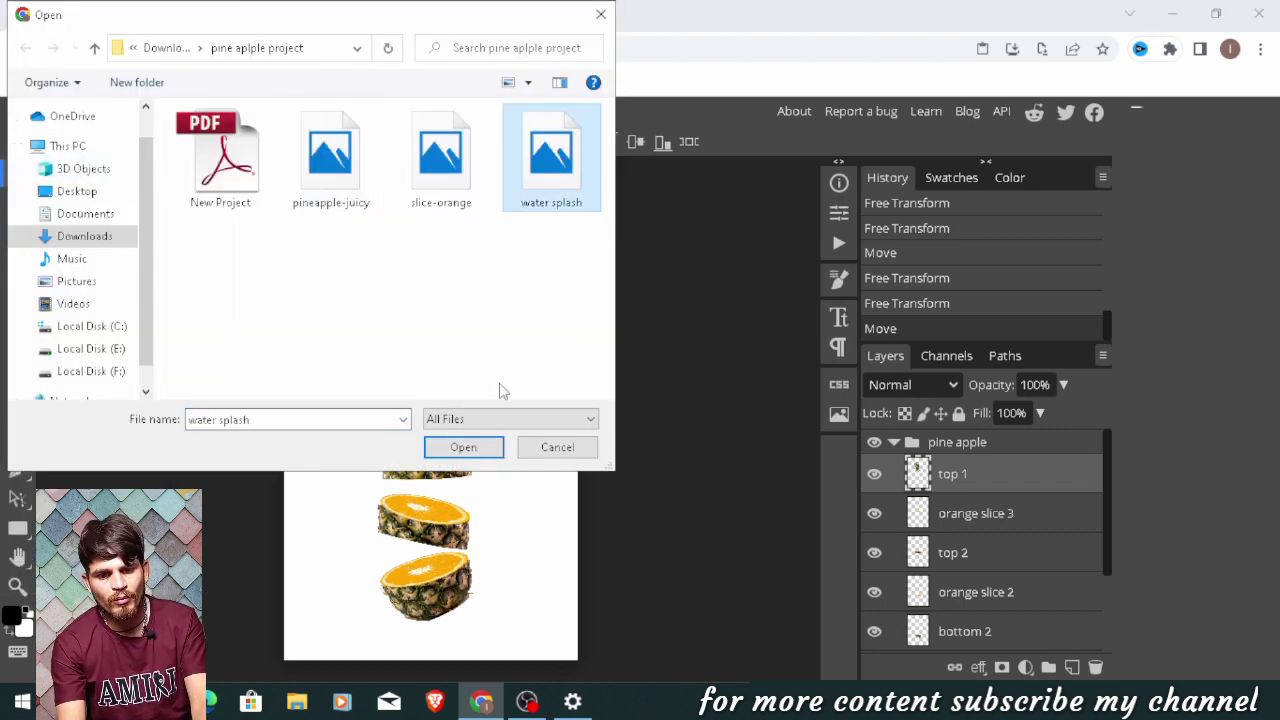
click(486, 448)
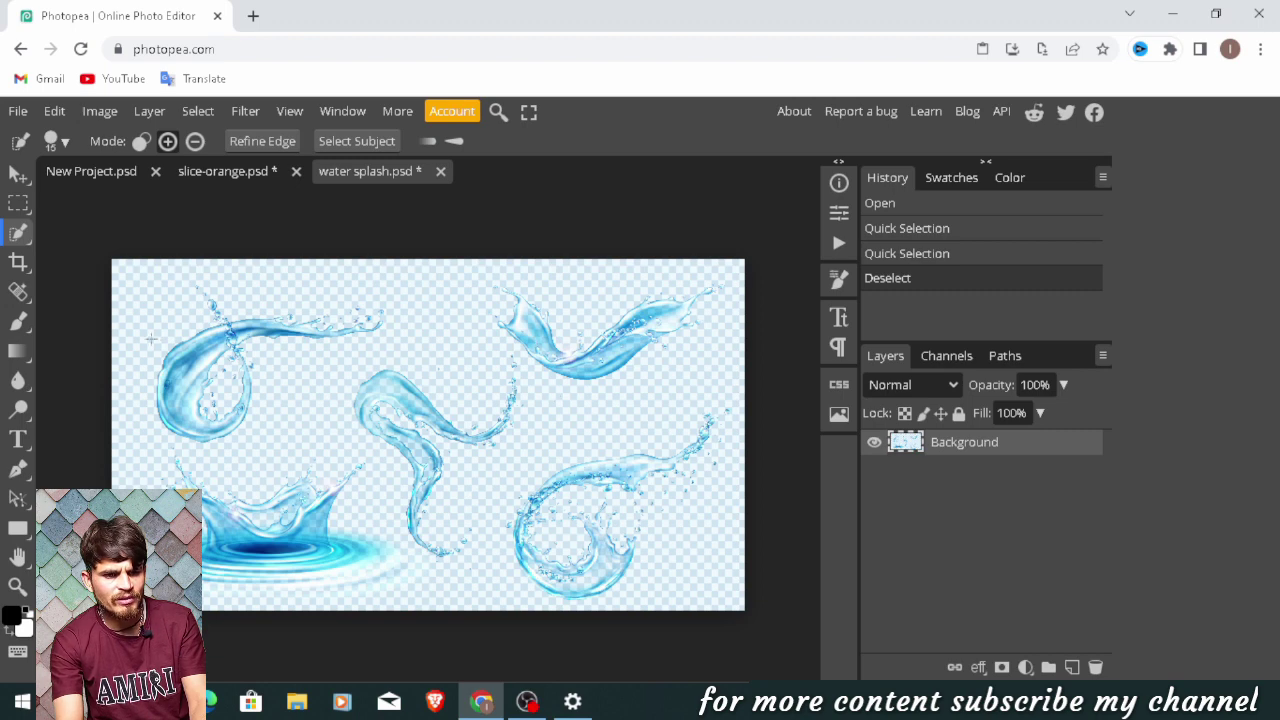
- Select the upper-left water curl with the Quick Selection tool
right_click(14, 231)
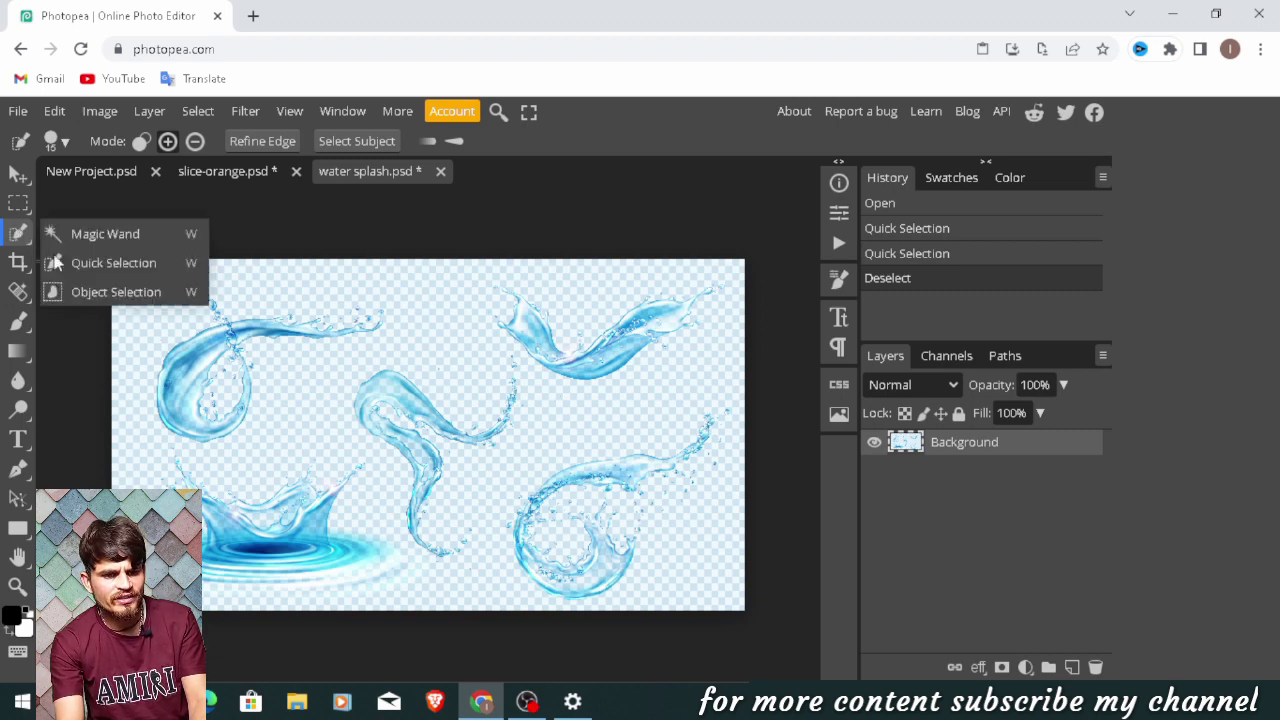
click(115, 263)
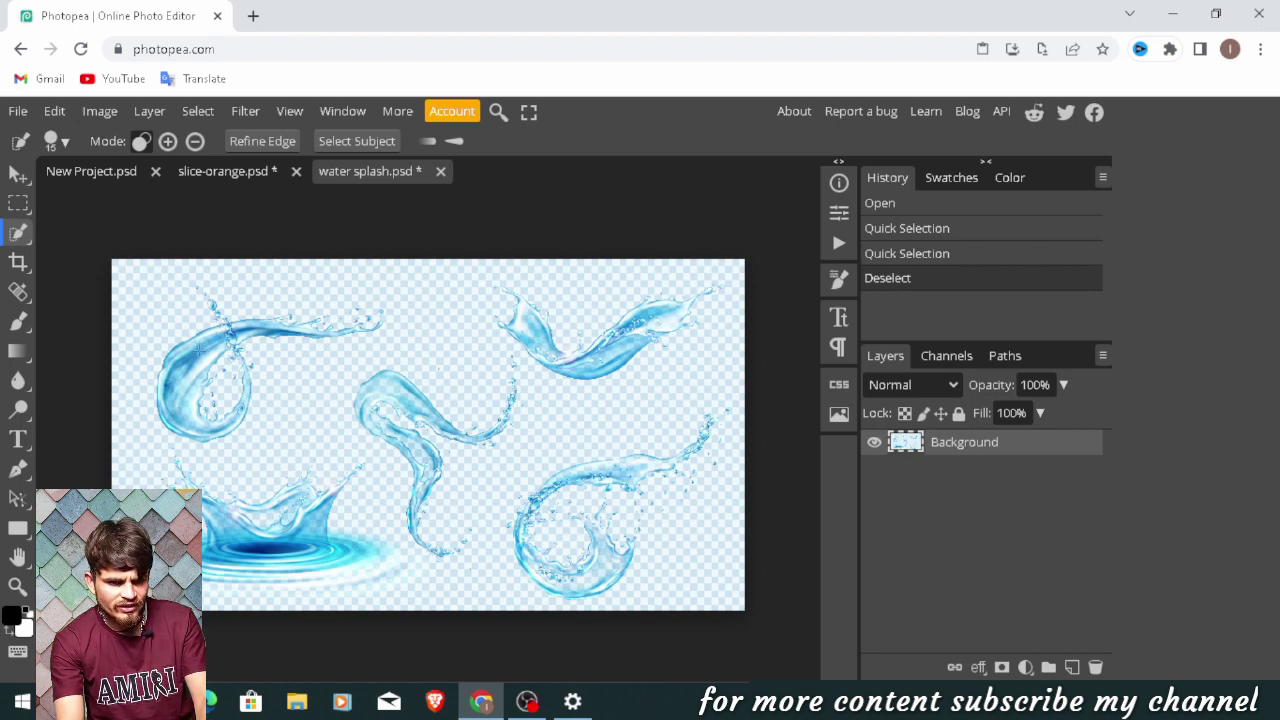
drag(199, 348, 180, 375)
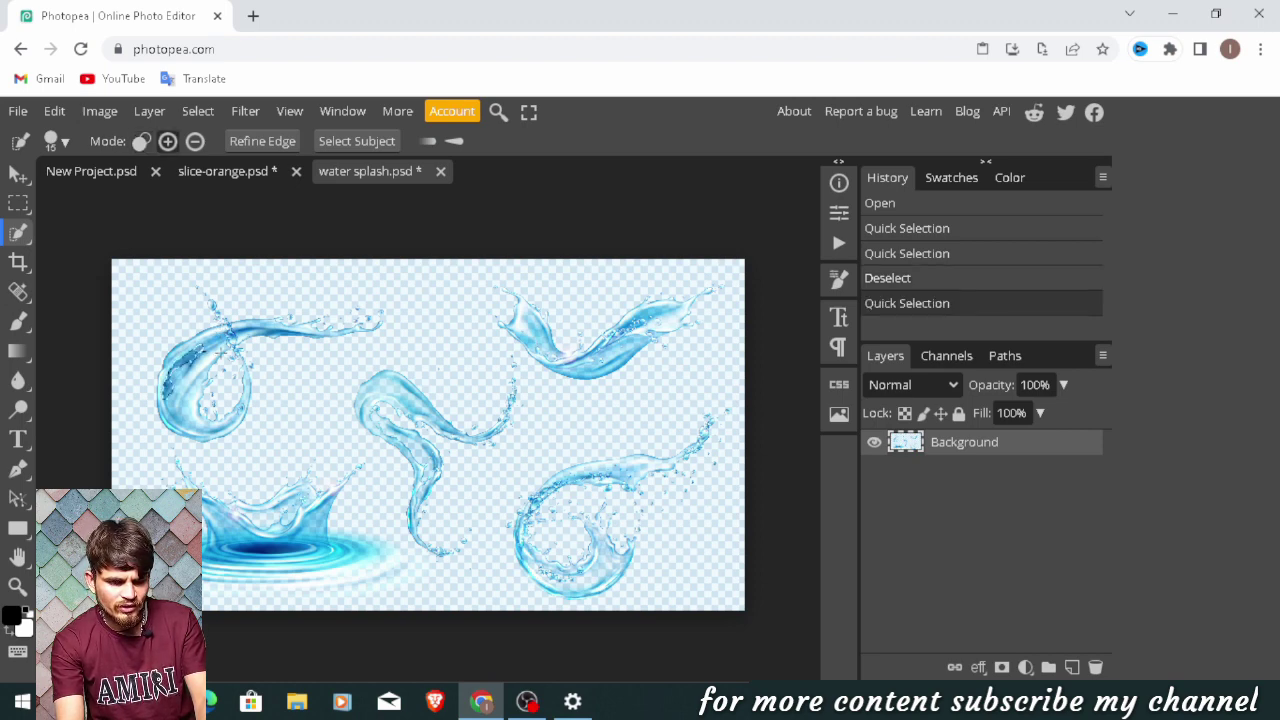
click(221, 351)
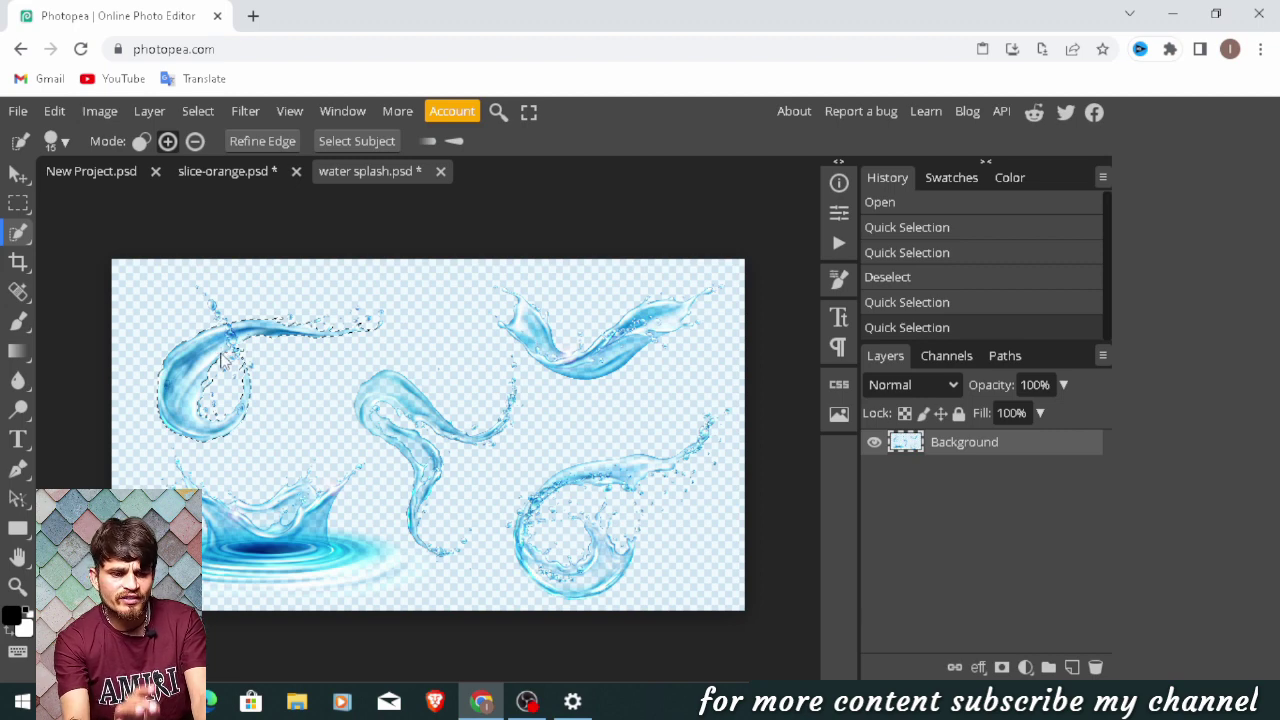
- Copy the curl onto Layer 1, hide the Background, and deselect
key(ctrl+j)
click(376, 357)
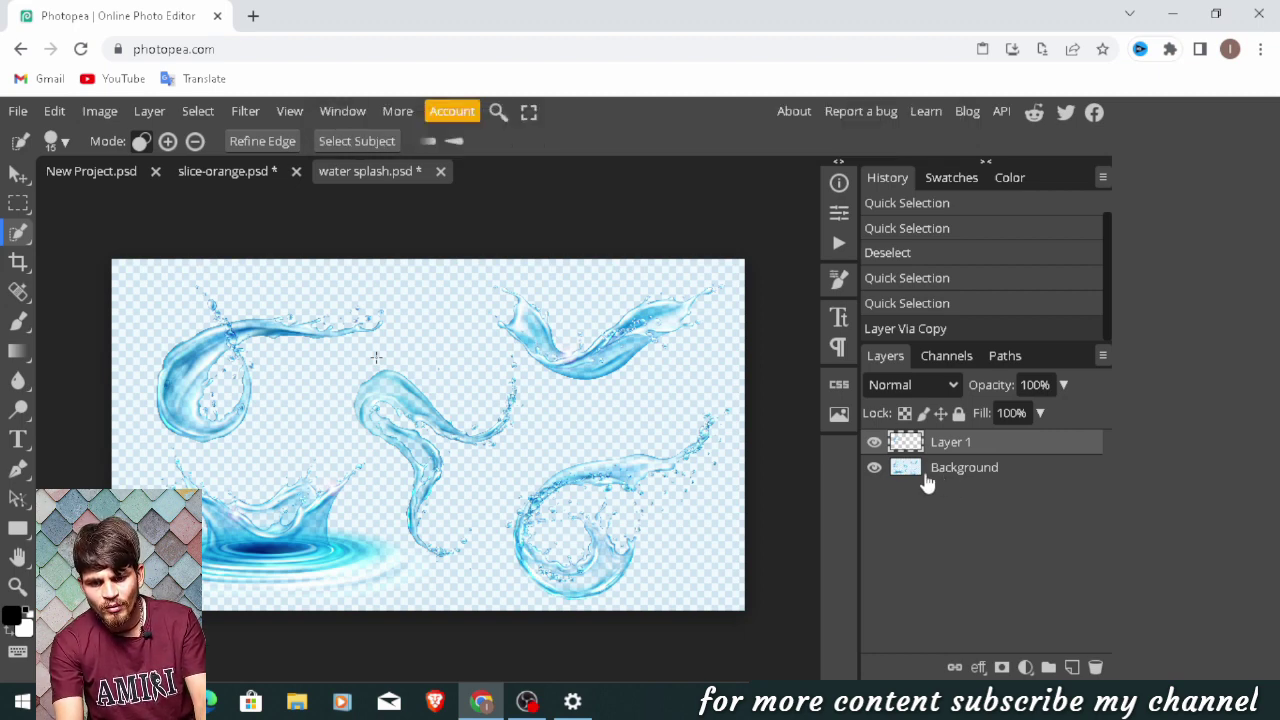
click(875, 468)
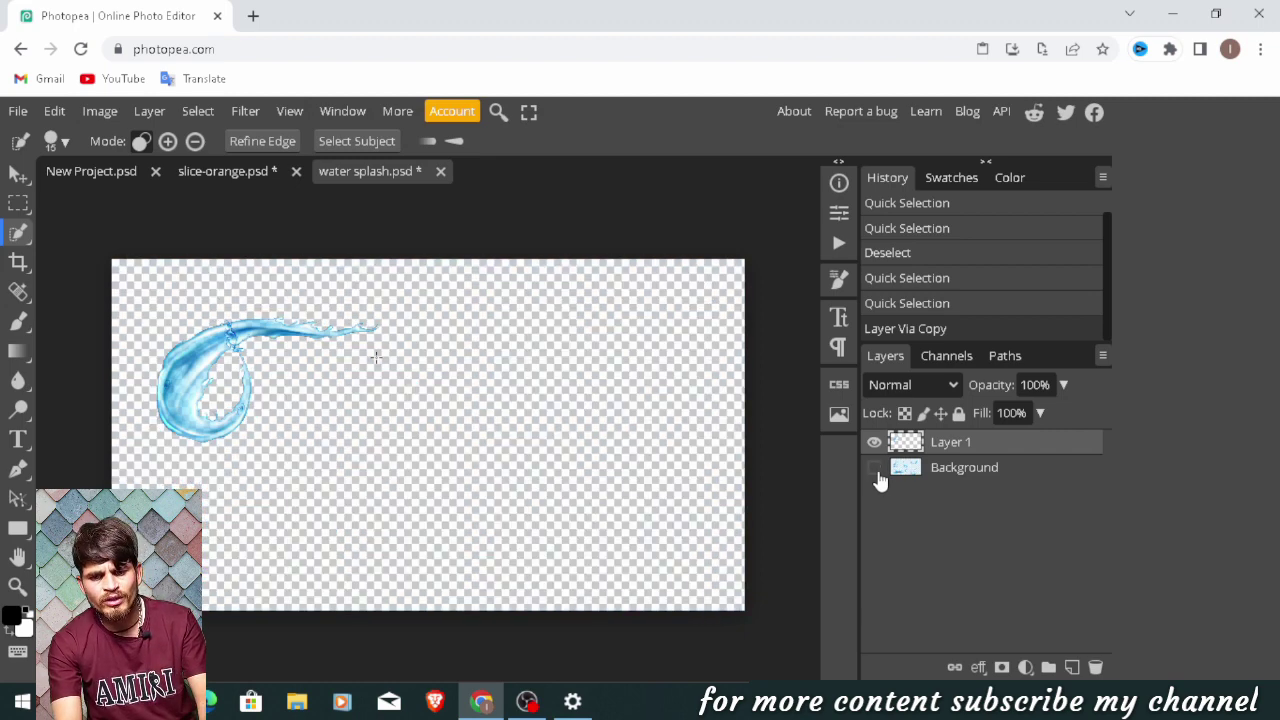
key(ctrl+d)
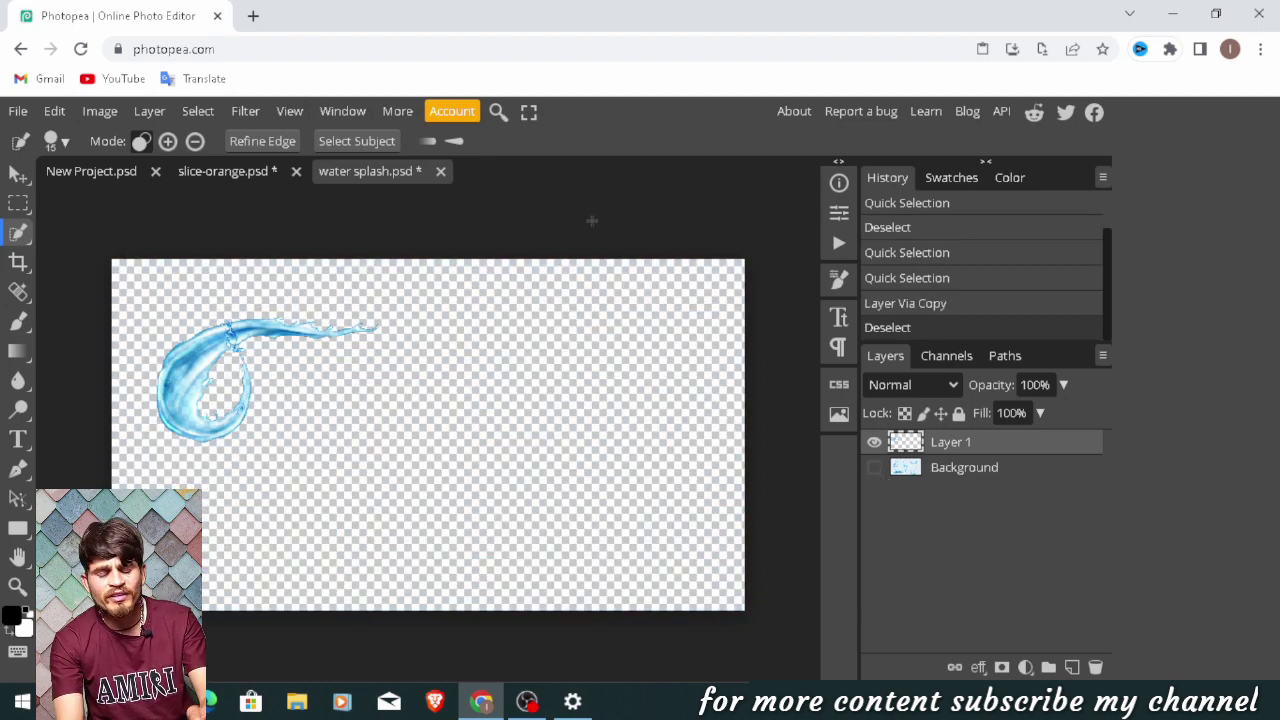
- Define the isolated water curl as a new brush via Edit > Define New > Brush
click(54, 111)
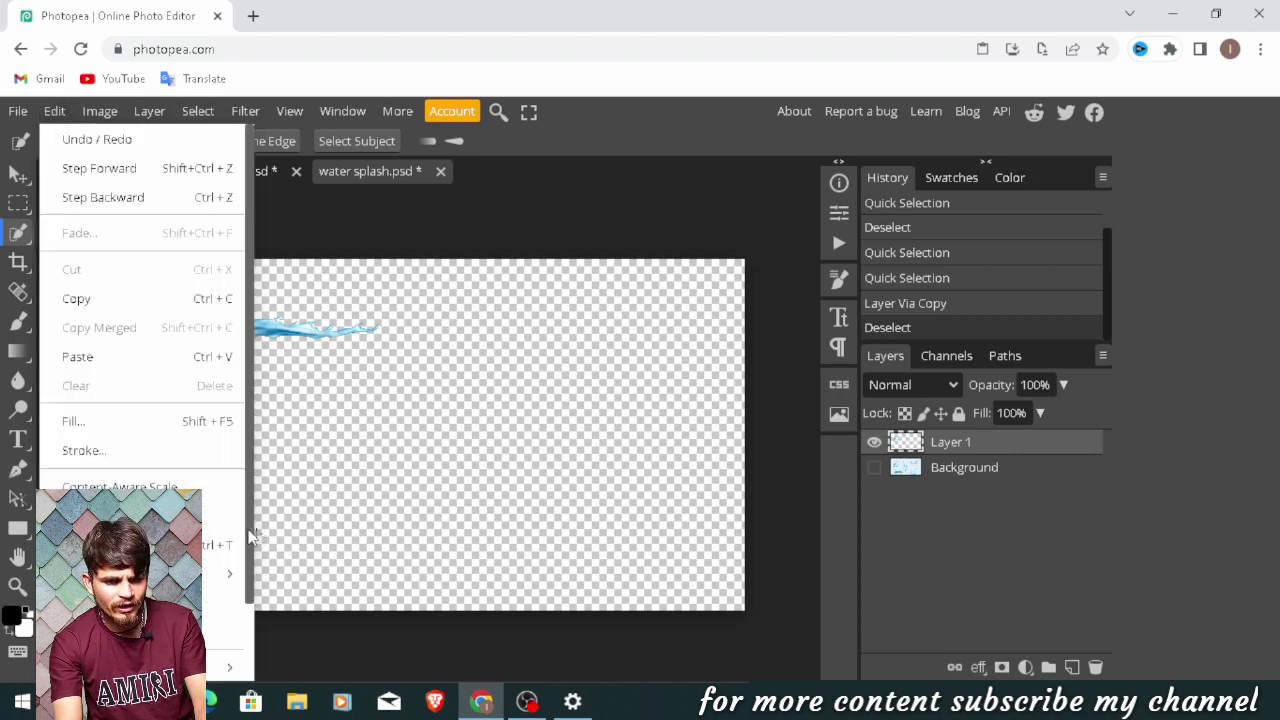
scroll(251, 545, down, 1)
scroll(248, 600, down, 1)
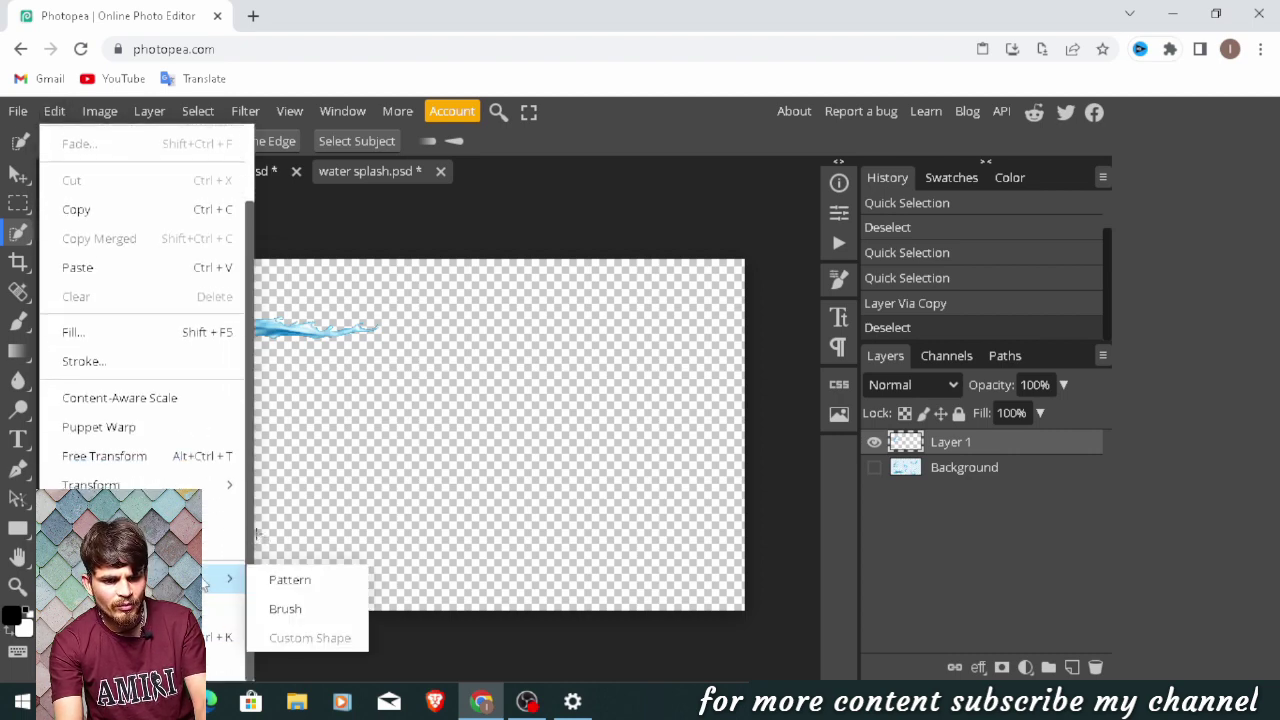
mouse_move(140, 578)
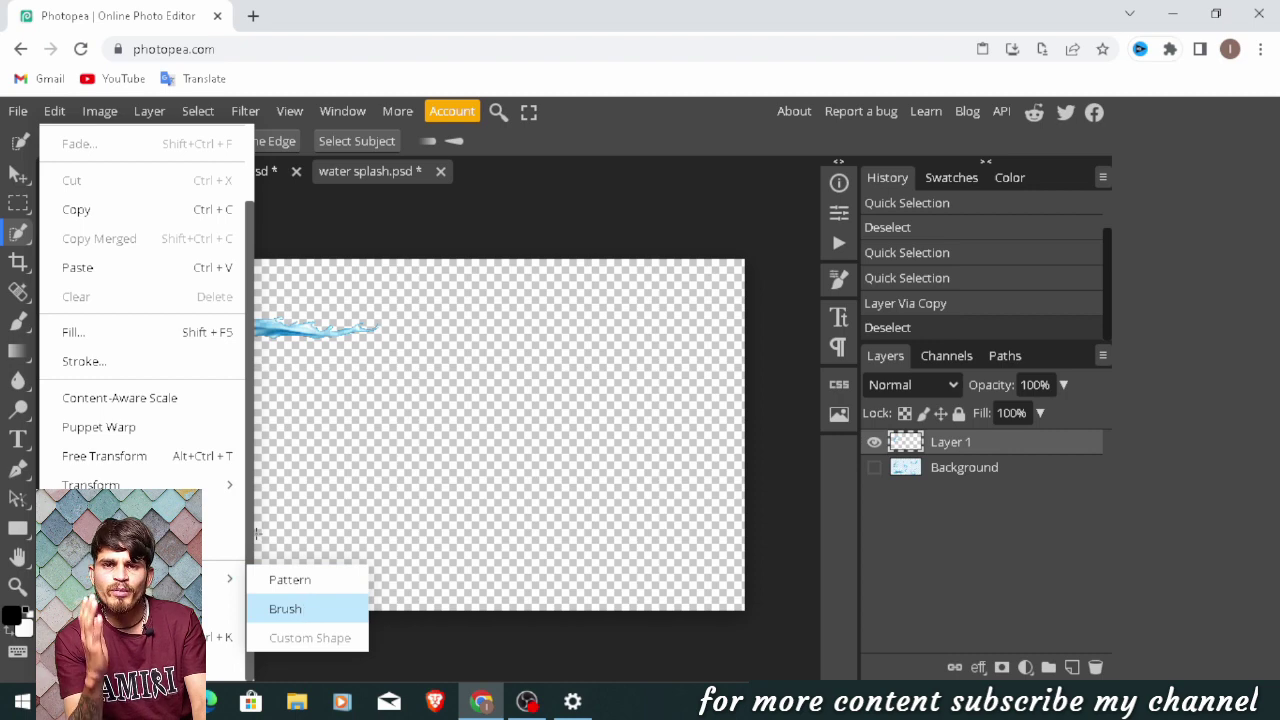
click(286, 609)
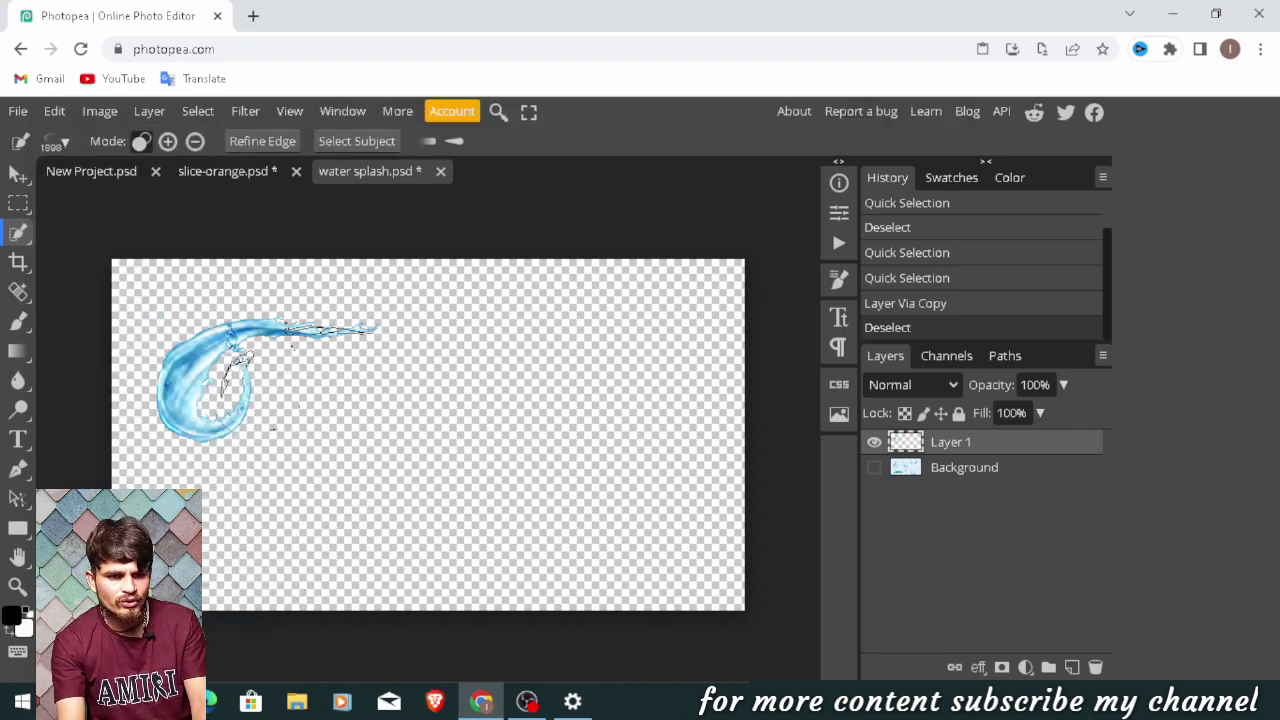
- Show the full splash Background again and hide the copied-curl Layer 1
click(876, 468)
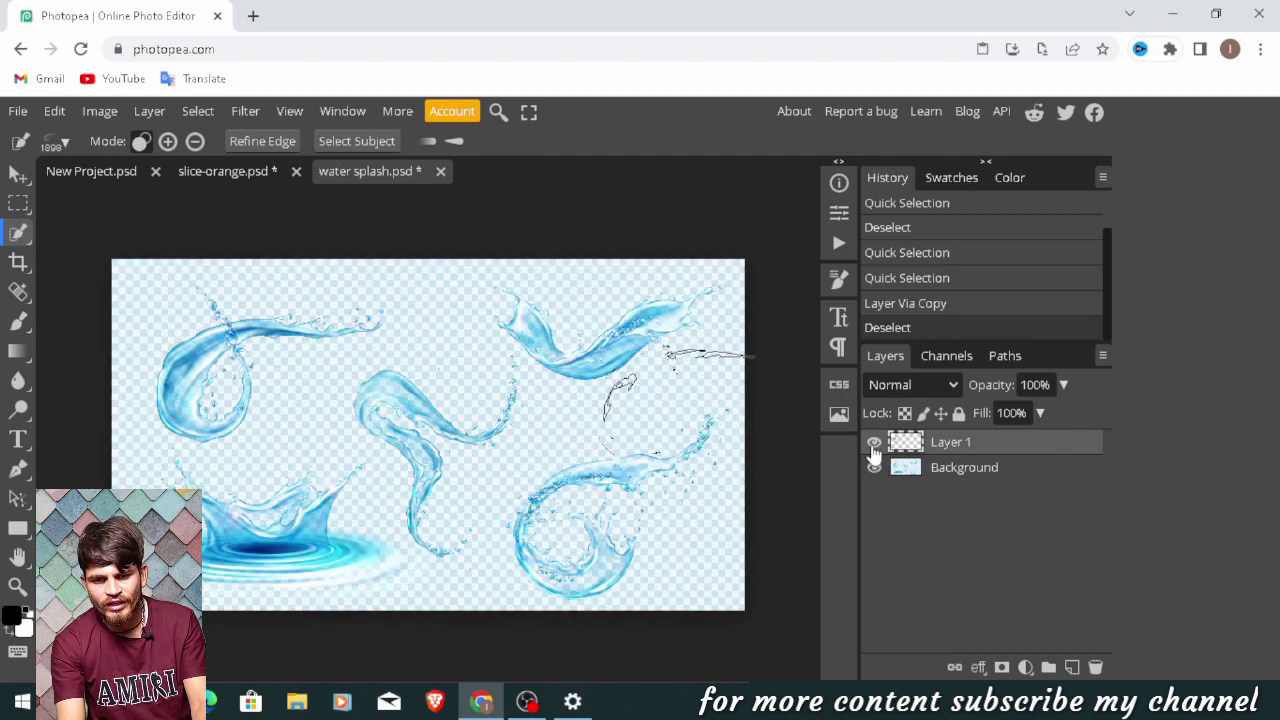
click(873, 447)
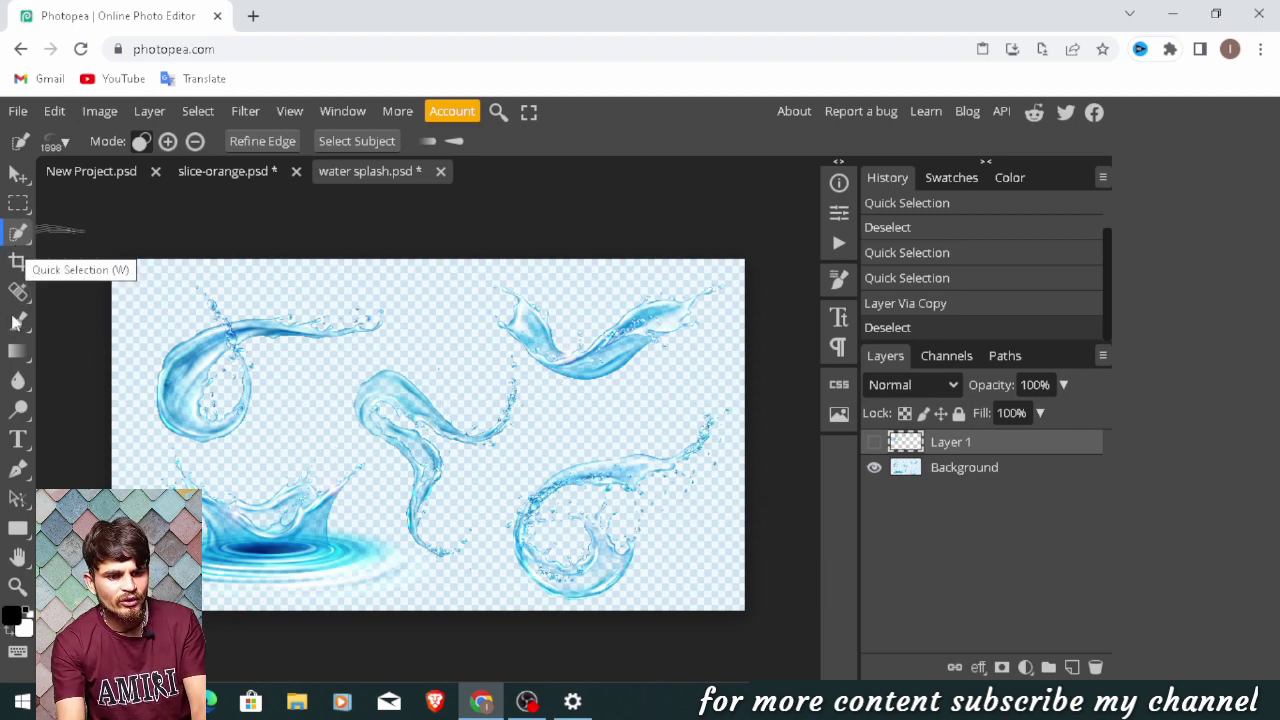
right_click(20, 235)
click(106, 266)
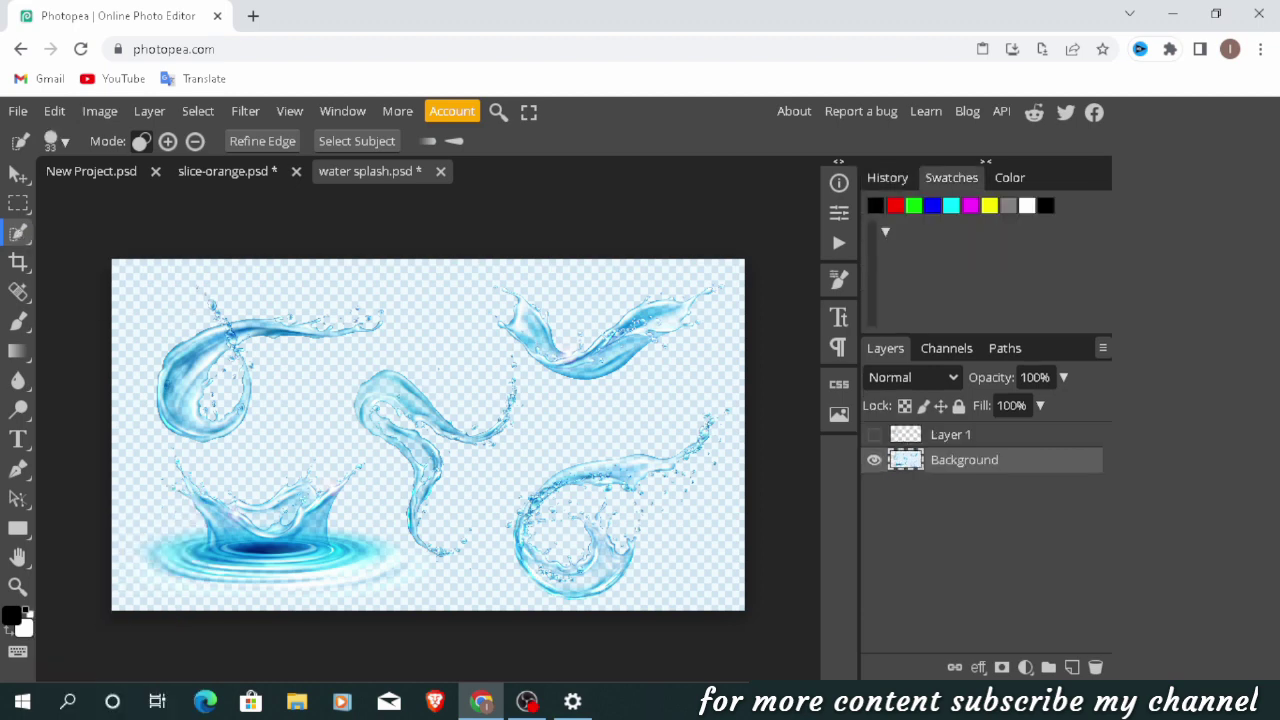
- Copy the middle splash onto Layer 2, hide the Background, and define it as a brush
key(ctrl+j)
click(874, 485)
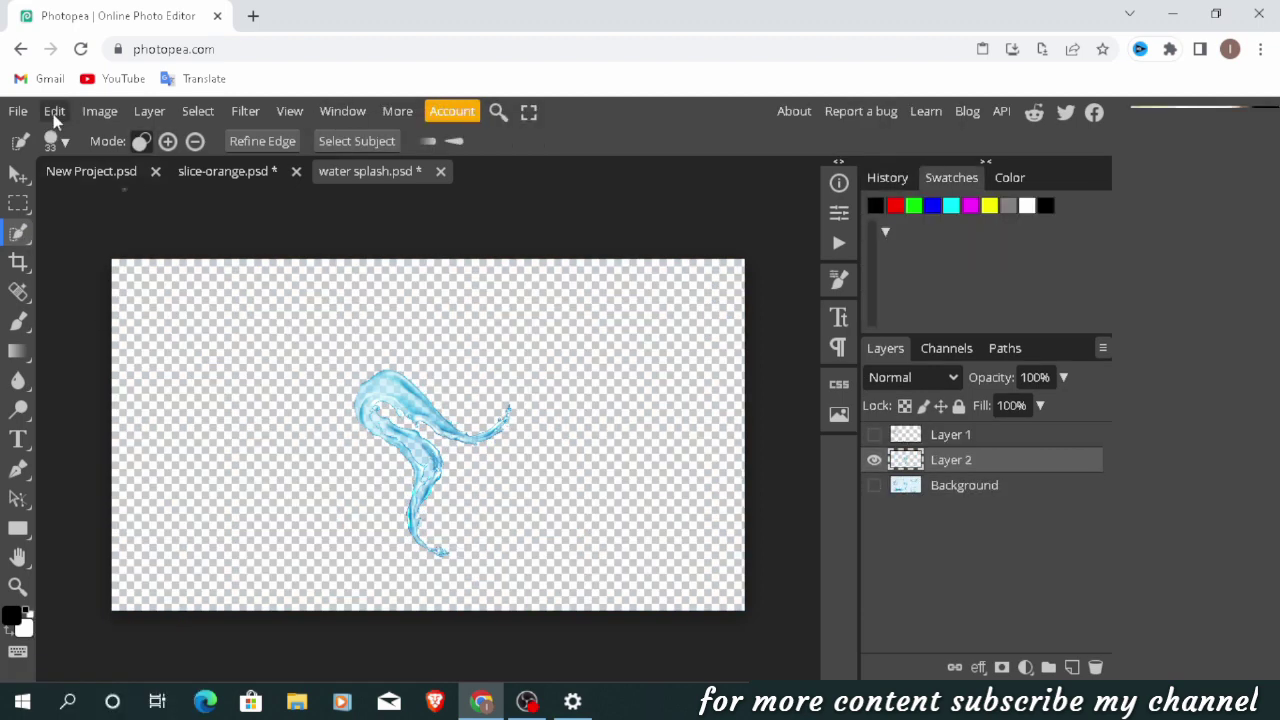
click(54, 113)
click(285, 606)
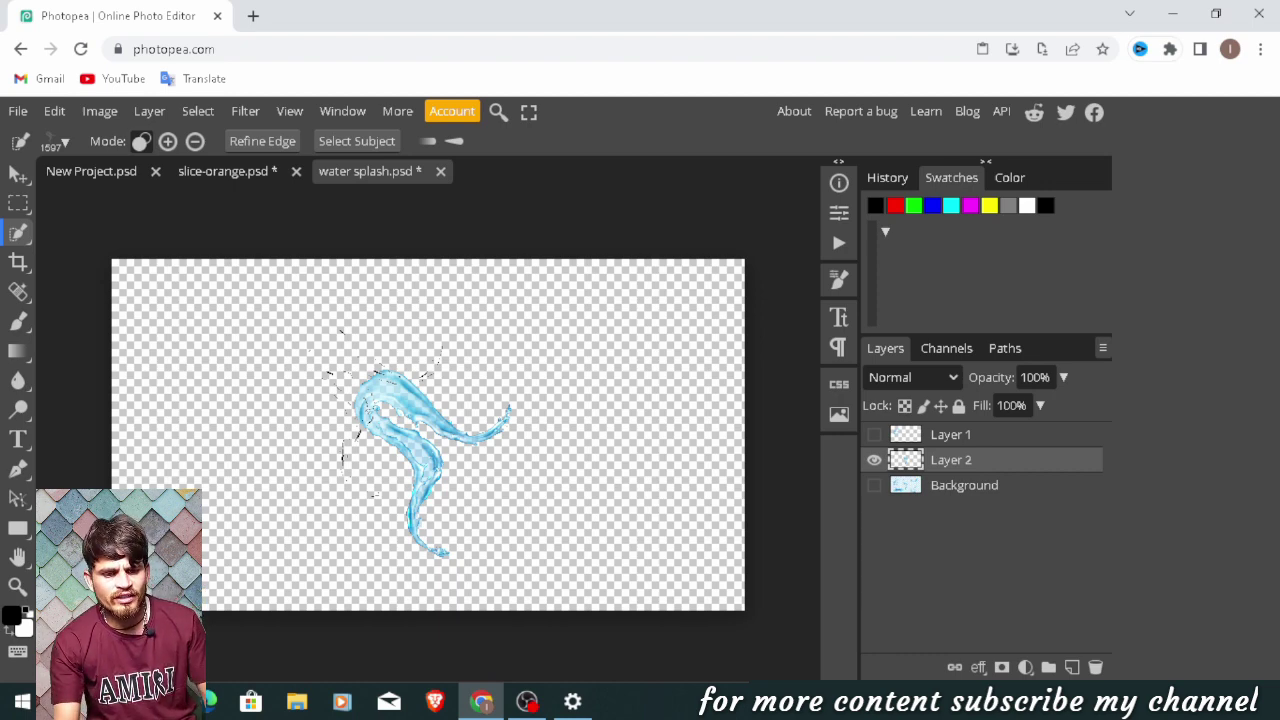
drag(420, 450, 180, 280)
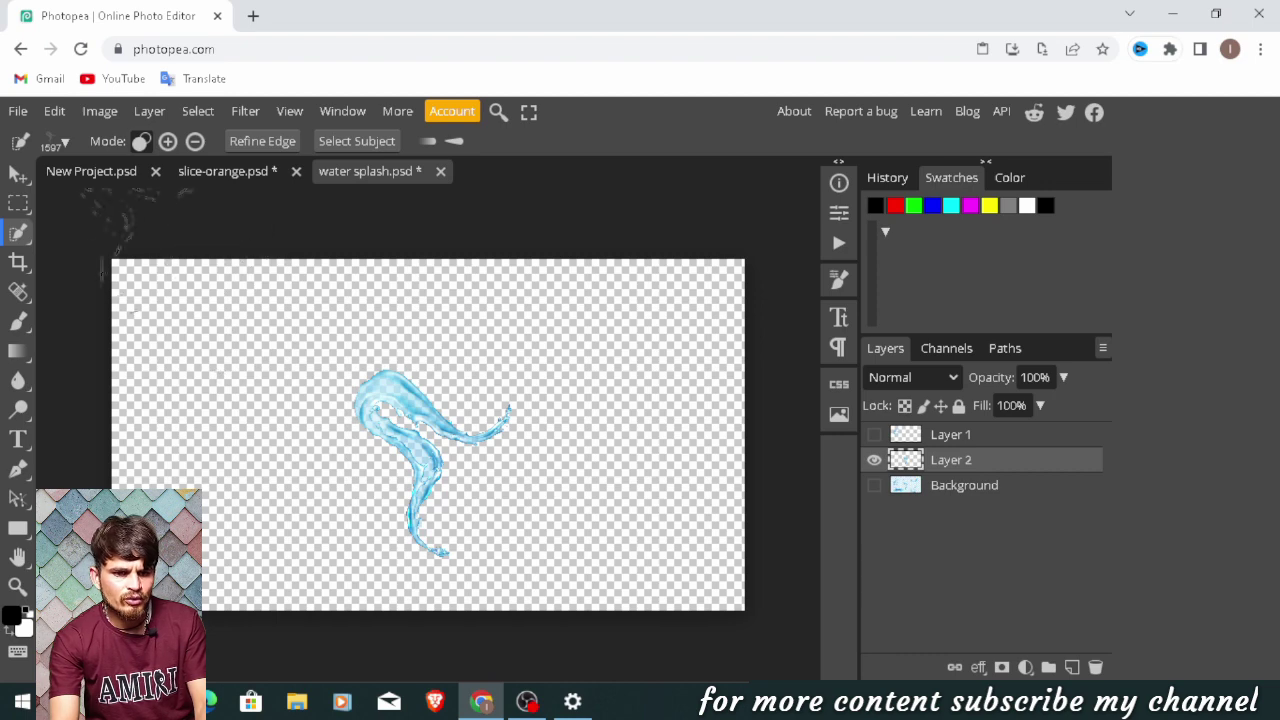
drag(120, 195, 95, 171)
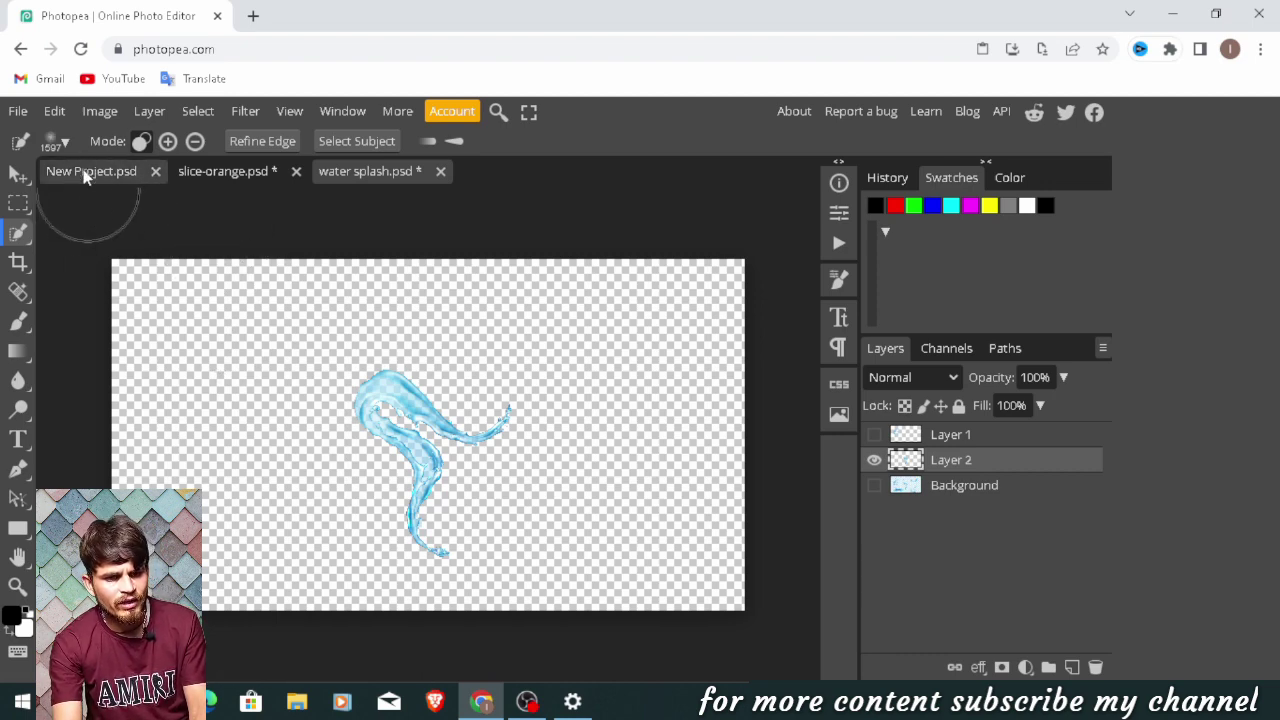
- In New Project.psd, add an empty Layer 1 above the Background
click(88, 172)
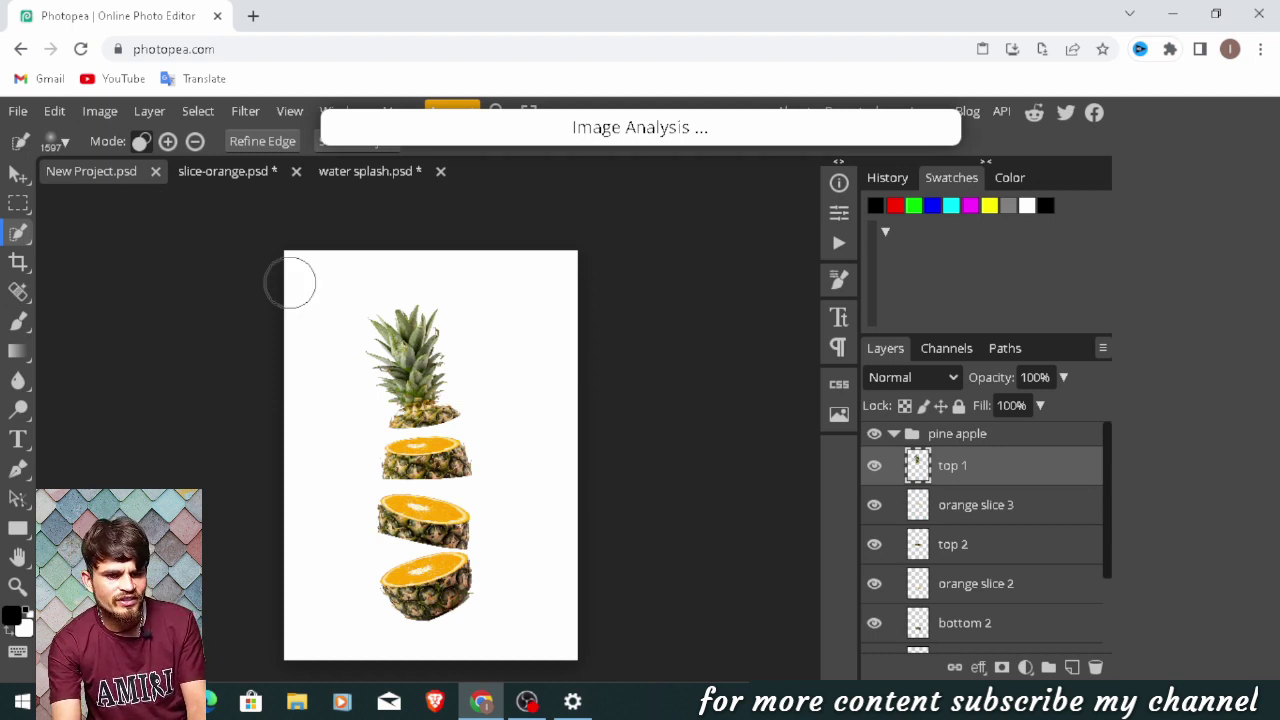
scroll(1105, 640, down, 3)
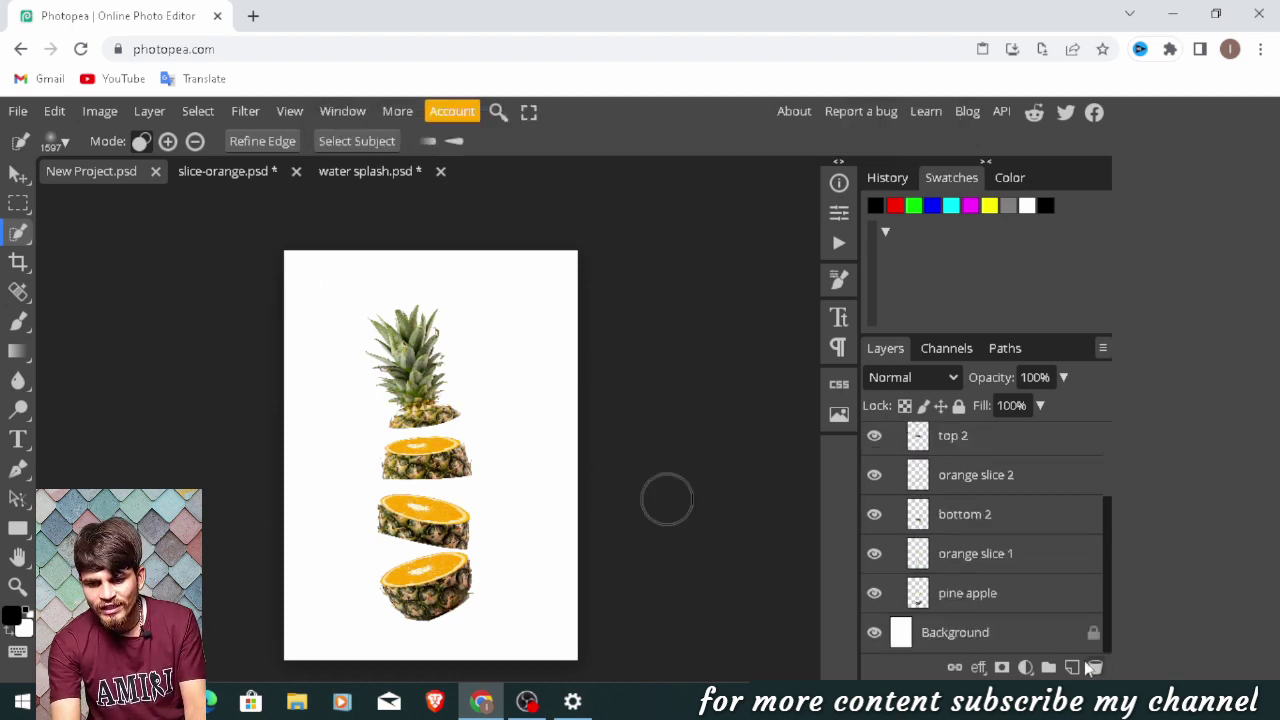
click(1035, 645)
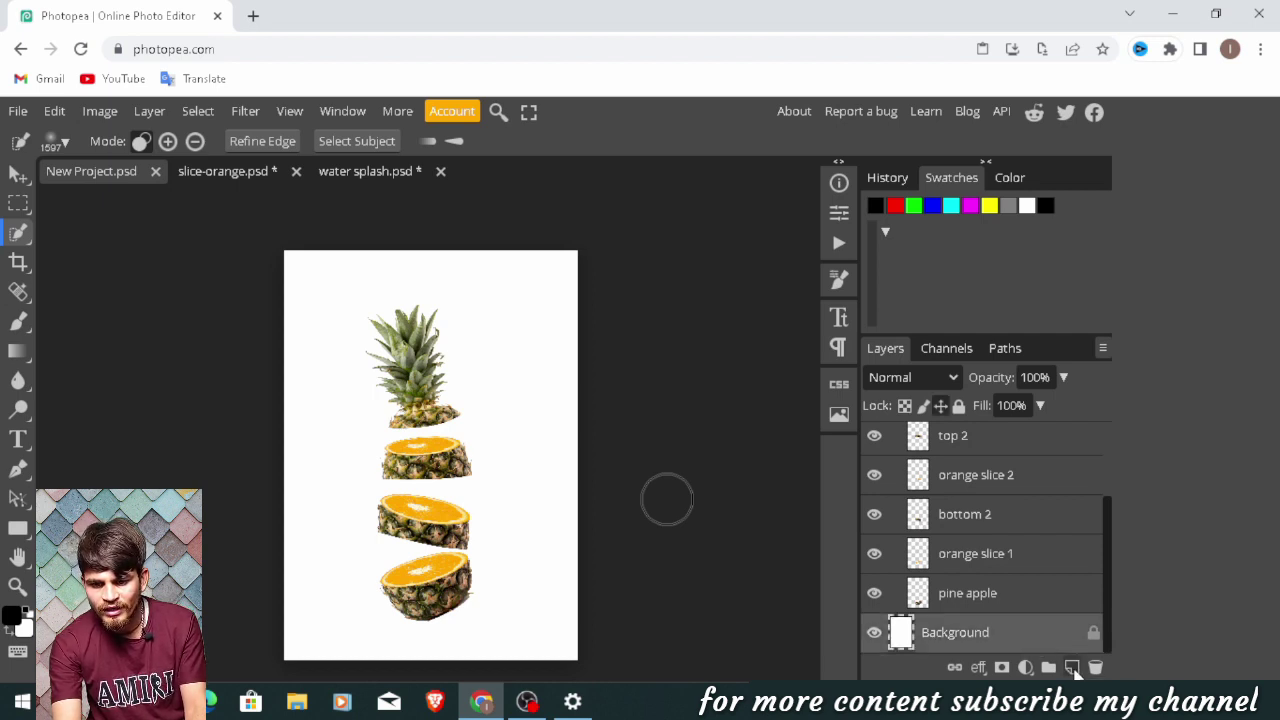
click(1072, 668)
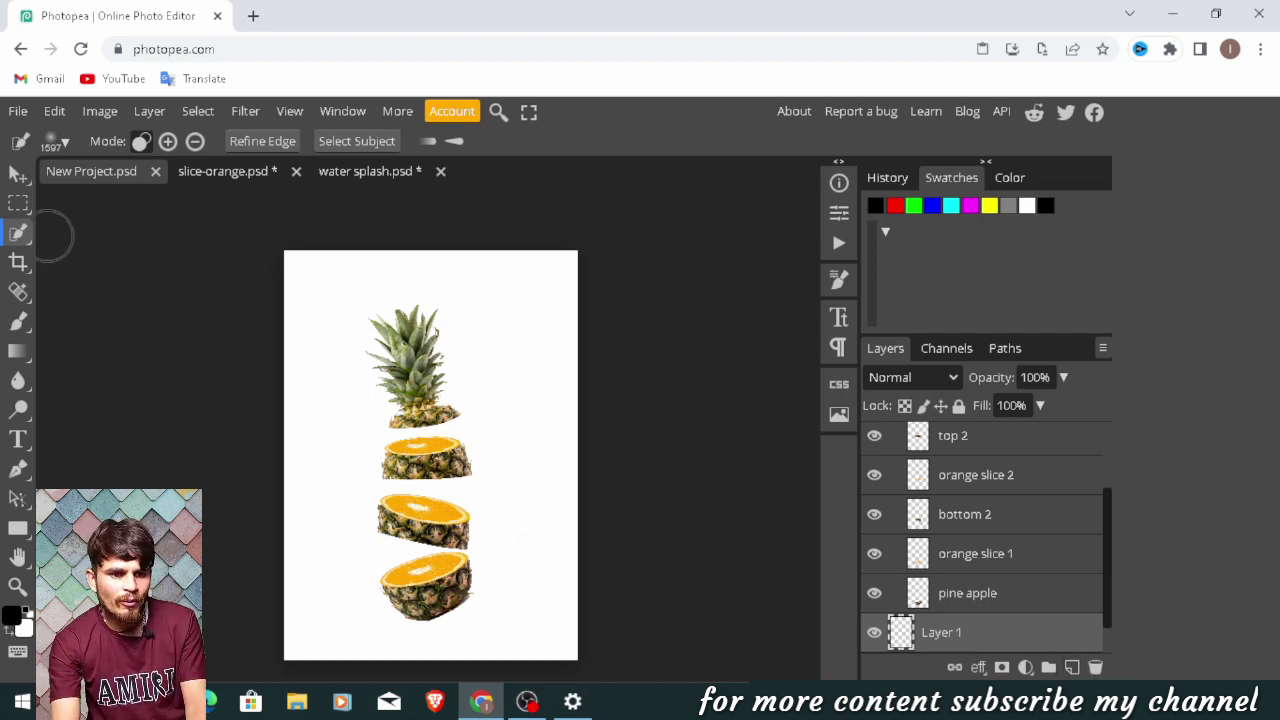
- Choose the Brush tool with the custom splash preset at 1898 px
click(17, 325)
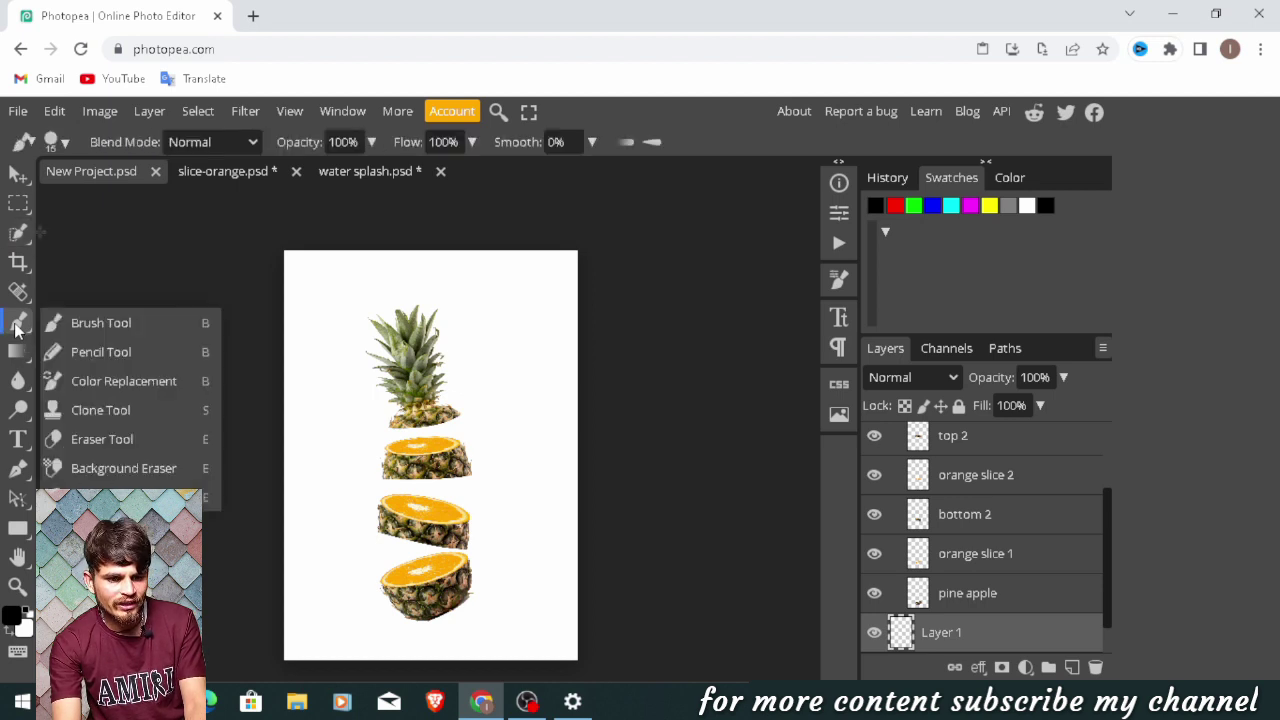
click(88, 322)
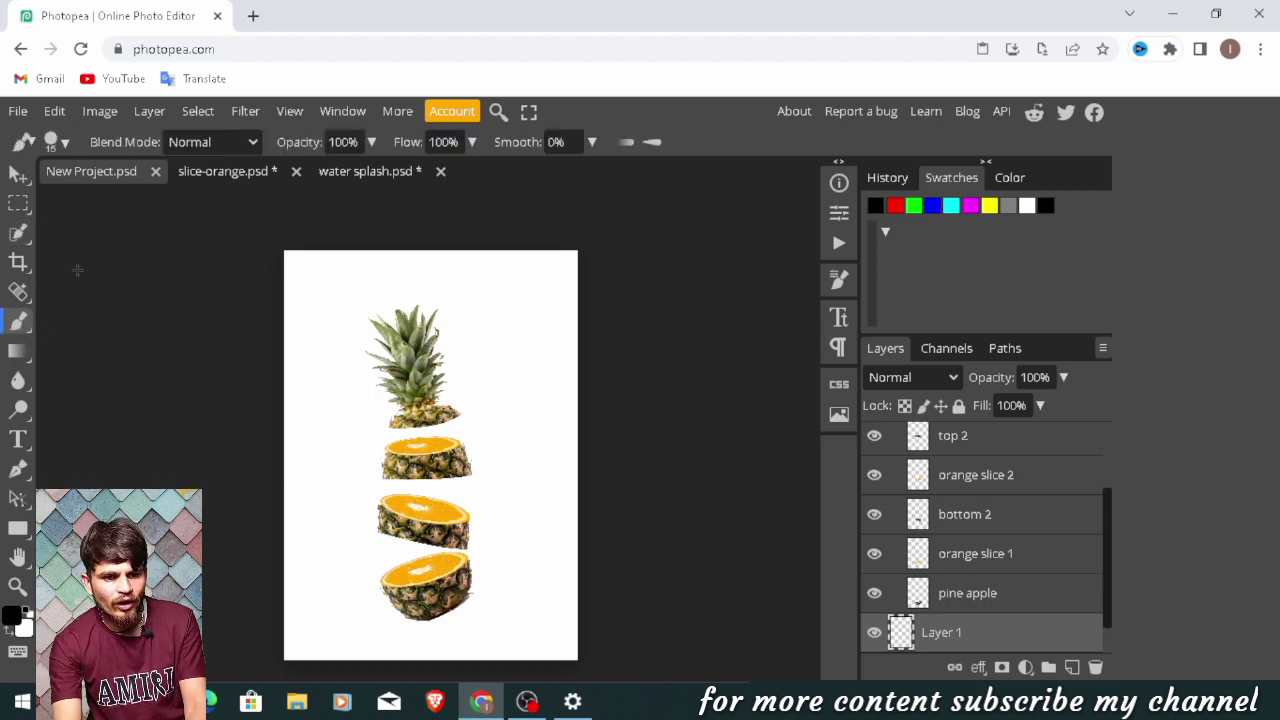
click(58, 142)
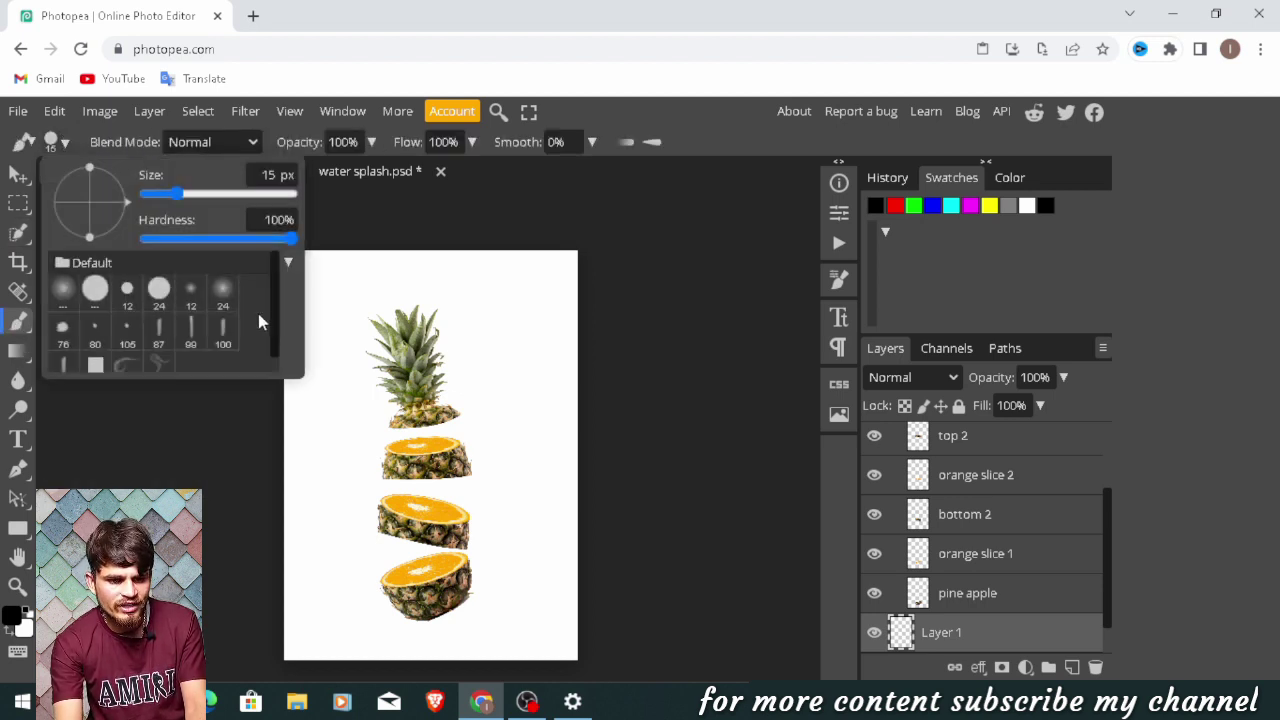
click(122, 366)
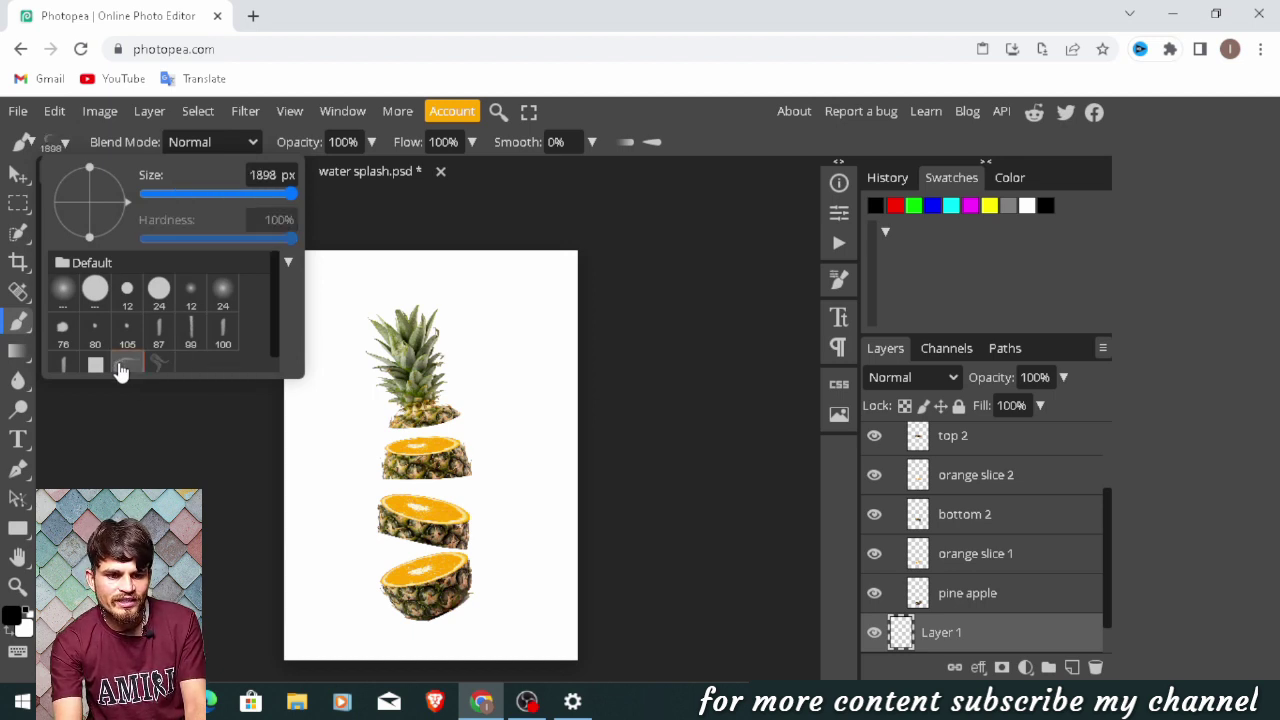
click(62, 144)
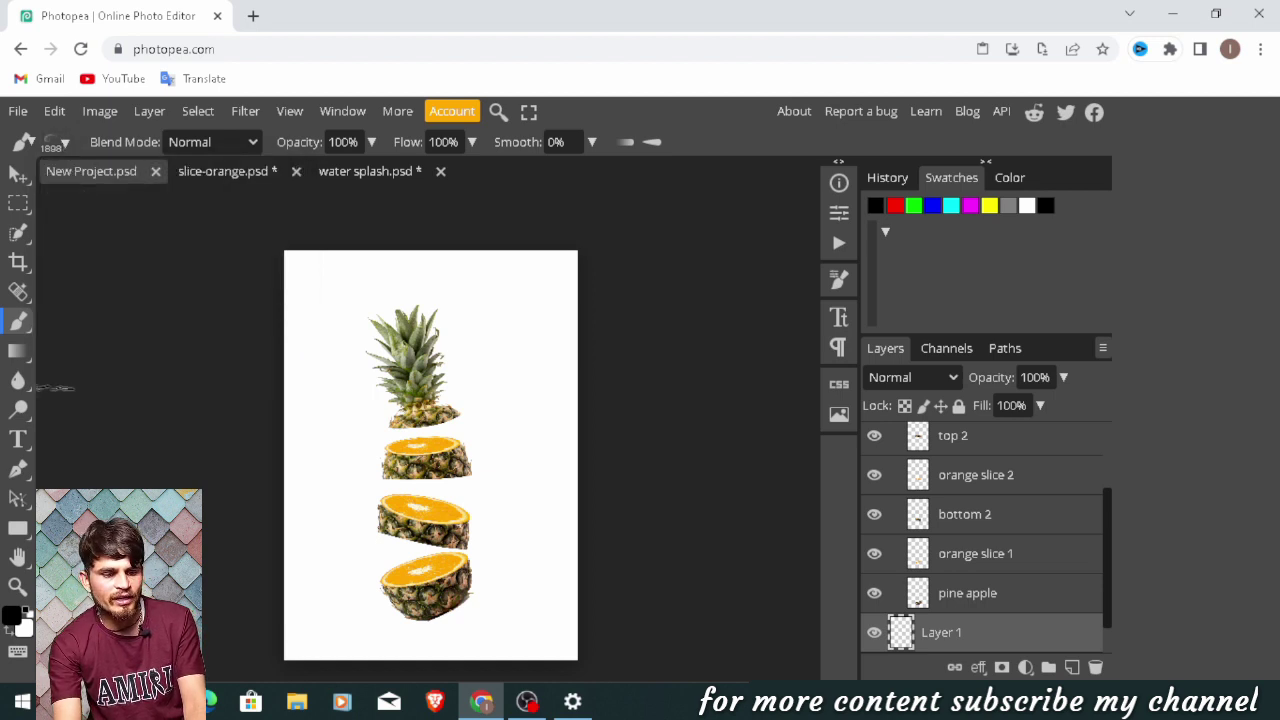
- Set the foreground colour to bright yellow-green a5ff18
click(14, 620)
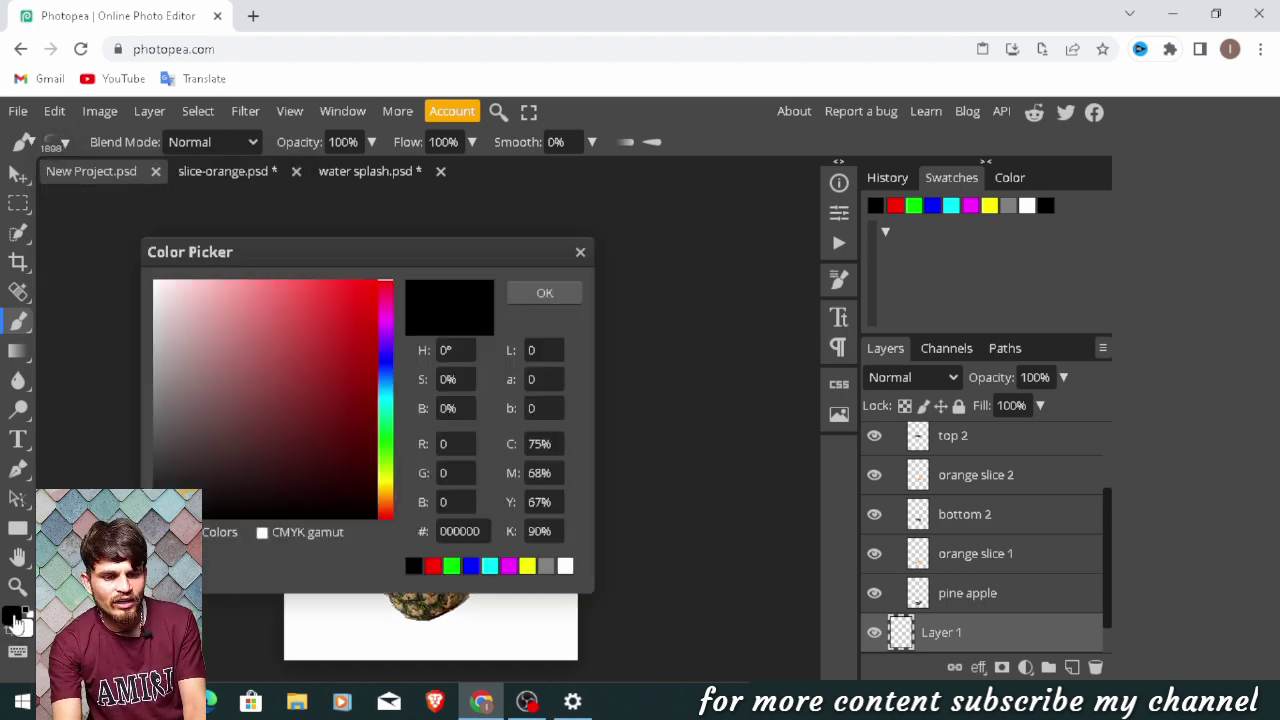
drag(414, 257, 884, 283)
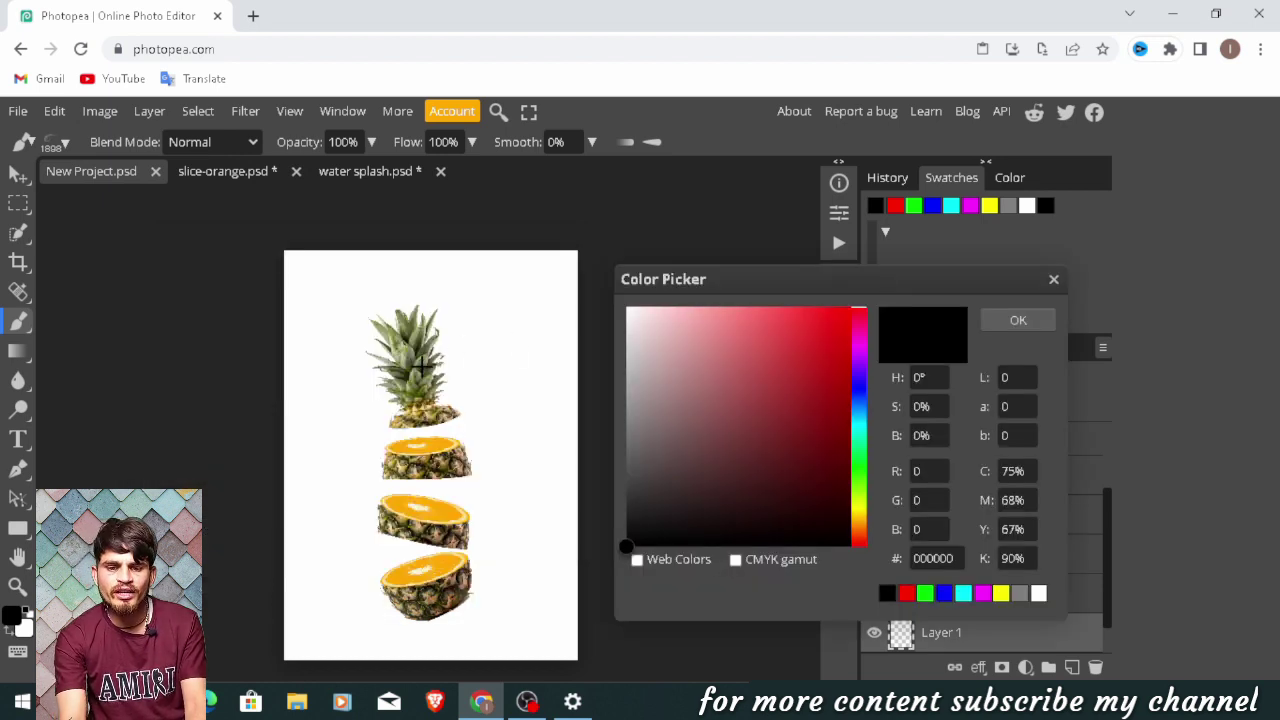
click(423, 374)
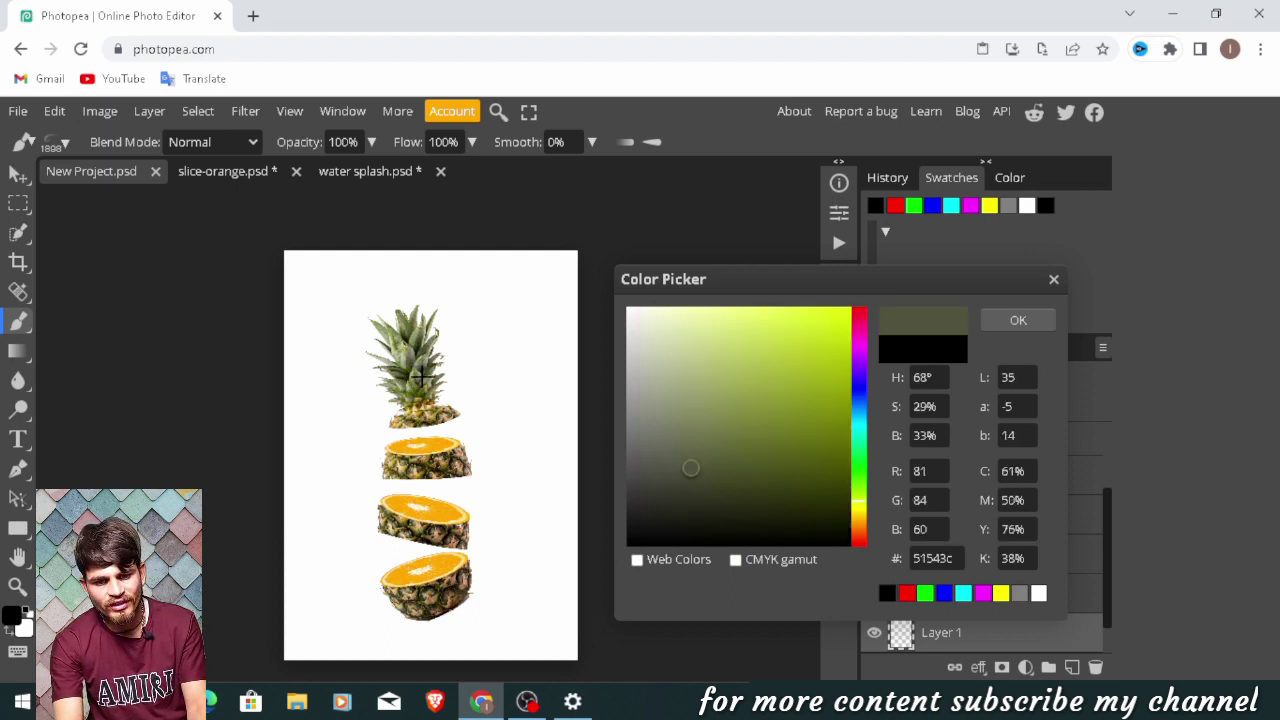
click(860, 470)
drag(860, 492, 860, 497)
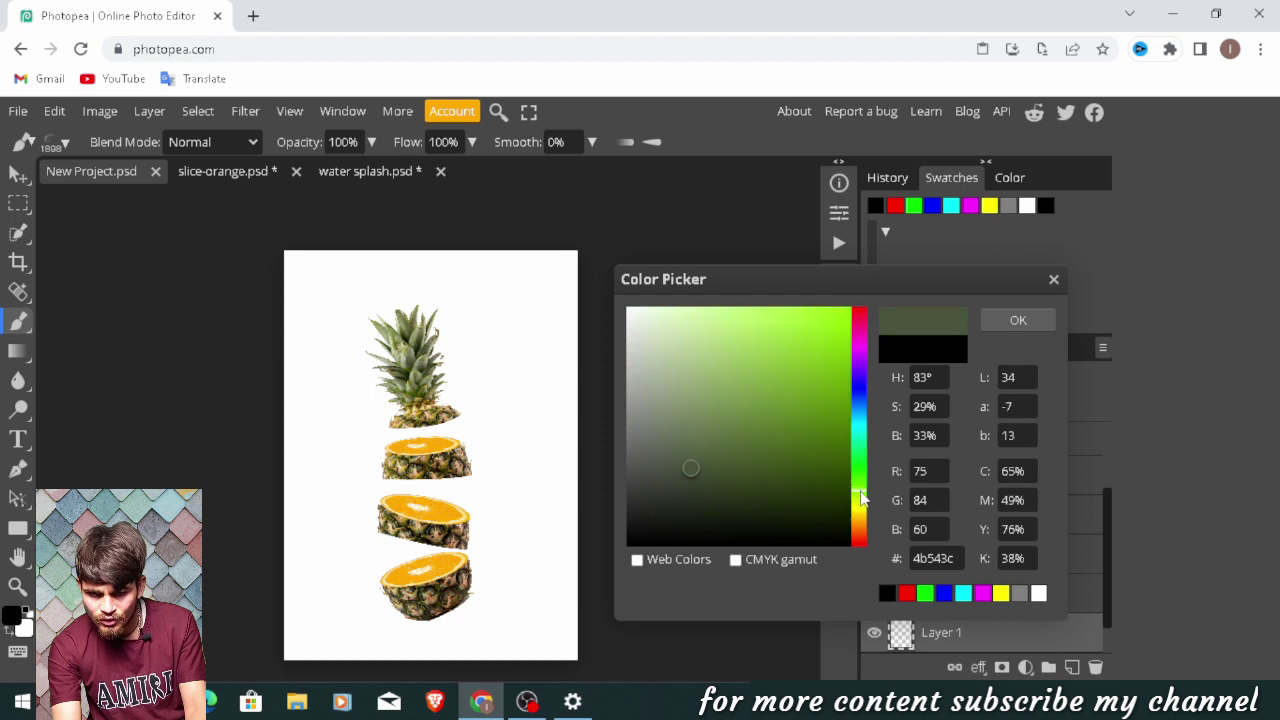
drag(821, 342, 831, 306)
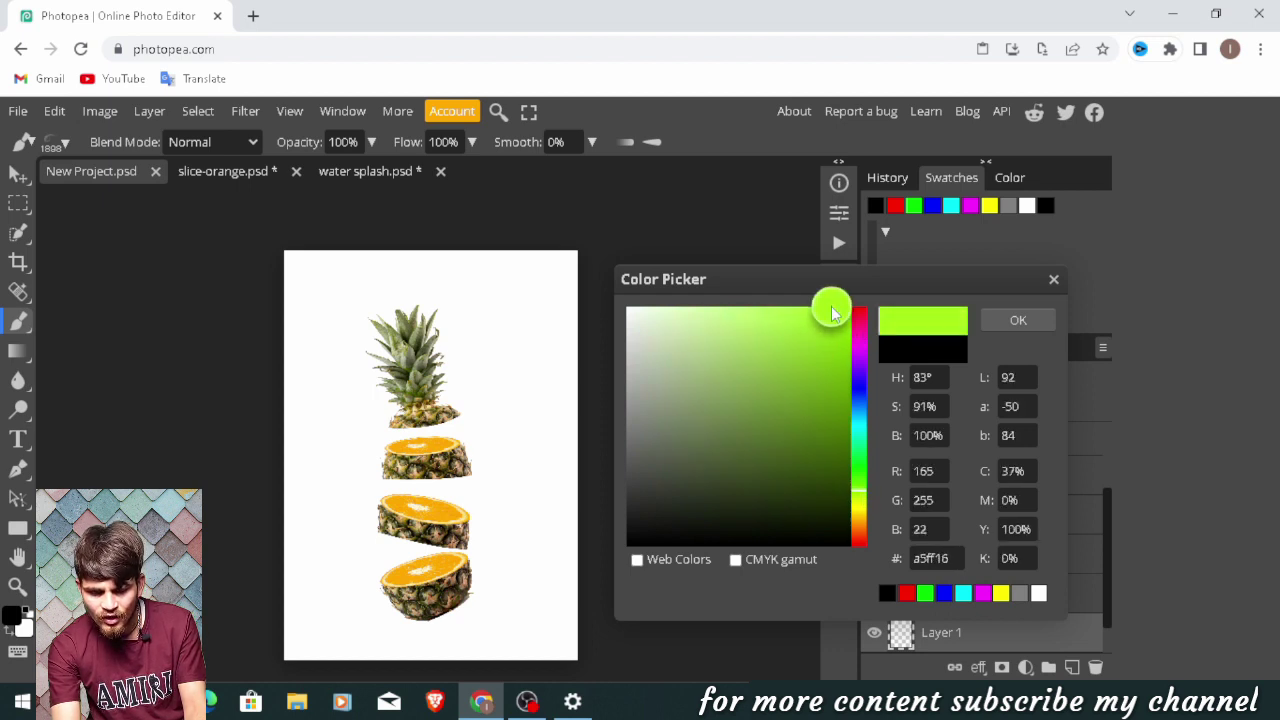
click(1019, 321)
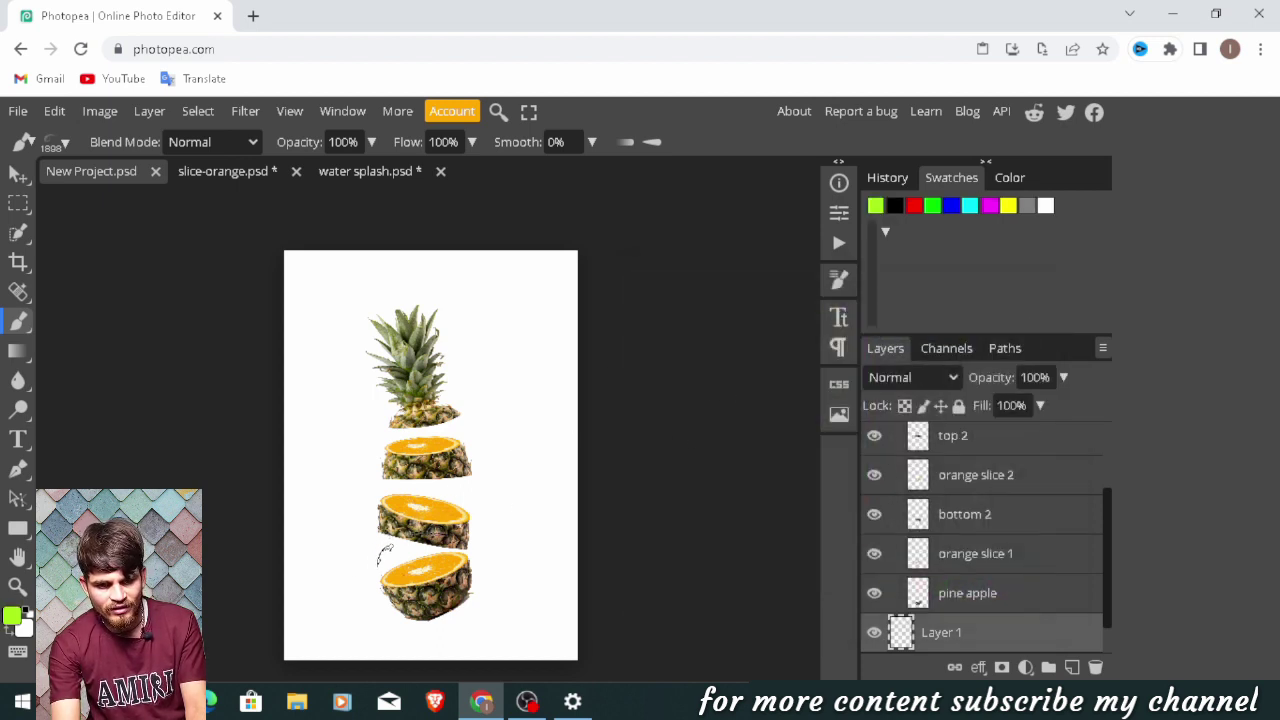
- Paint splash strokes around the lower, middle and upper slices, then a diagonally tilted splash on the right
click(384, 553)
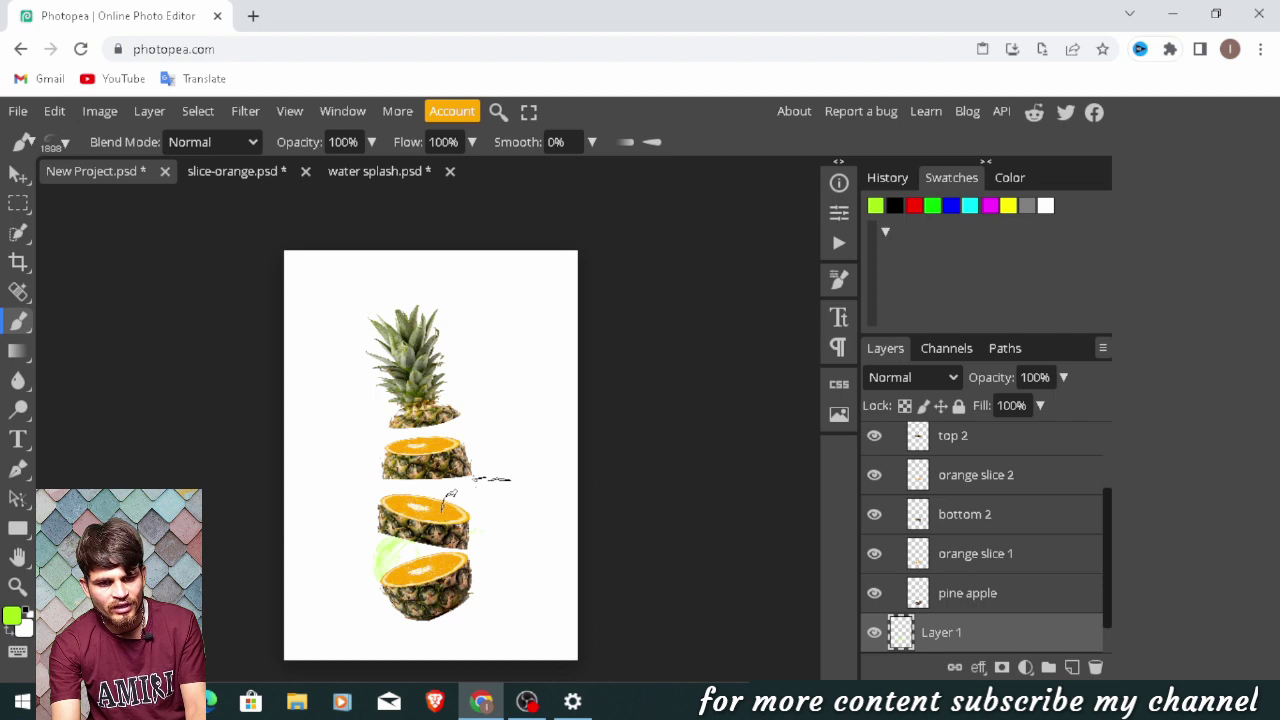
drag(449, 497, 446, 492)
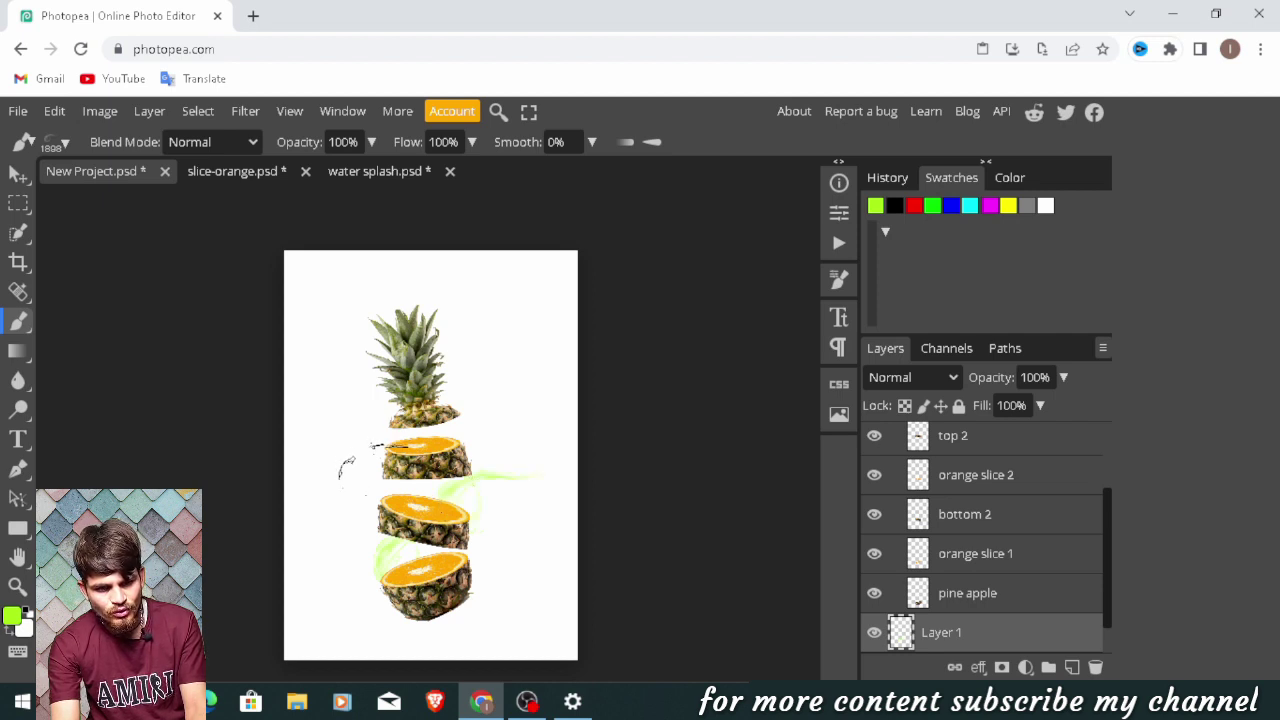
drag(347, 462, 380, 446)
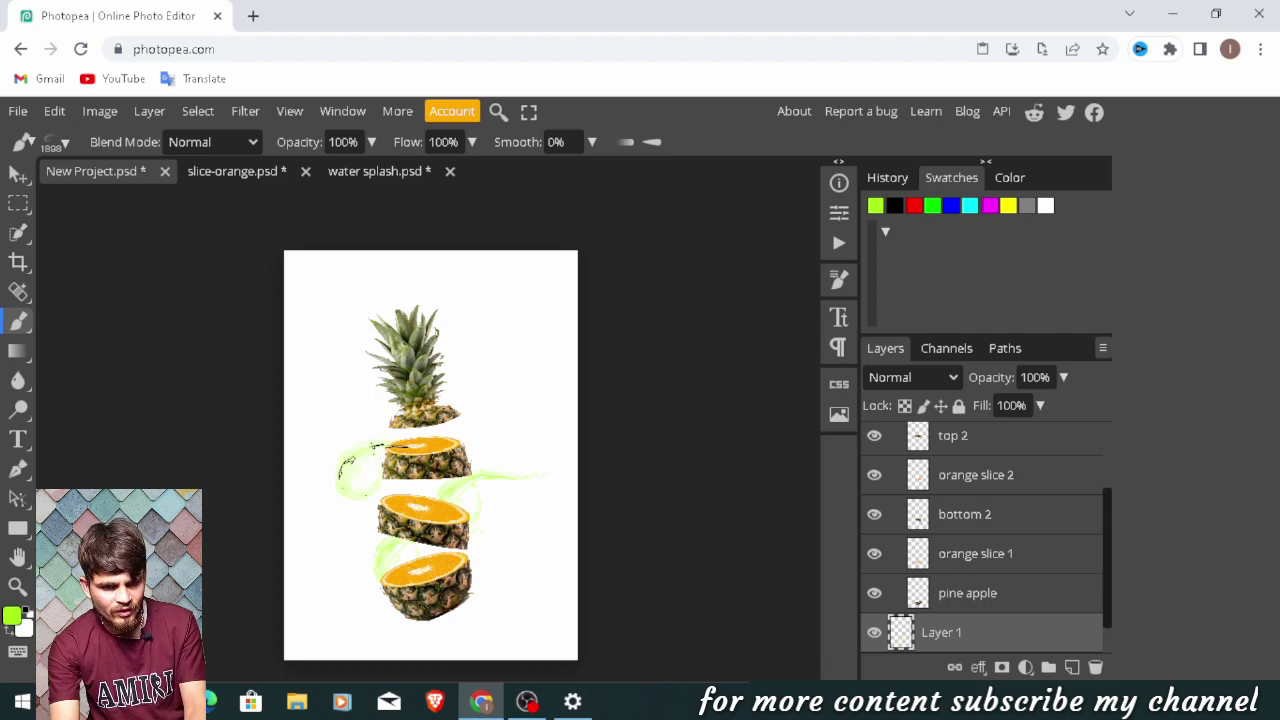
right_click(170, 193)
drag(122, 200, 121, 216)
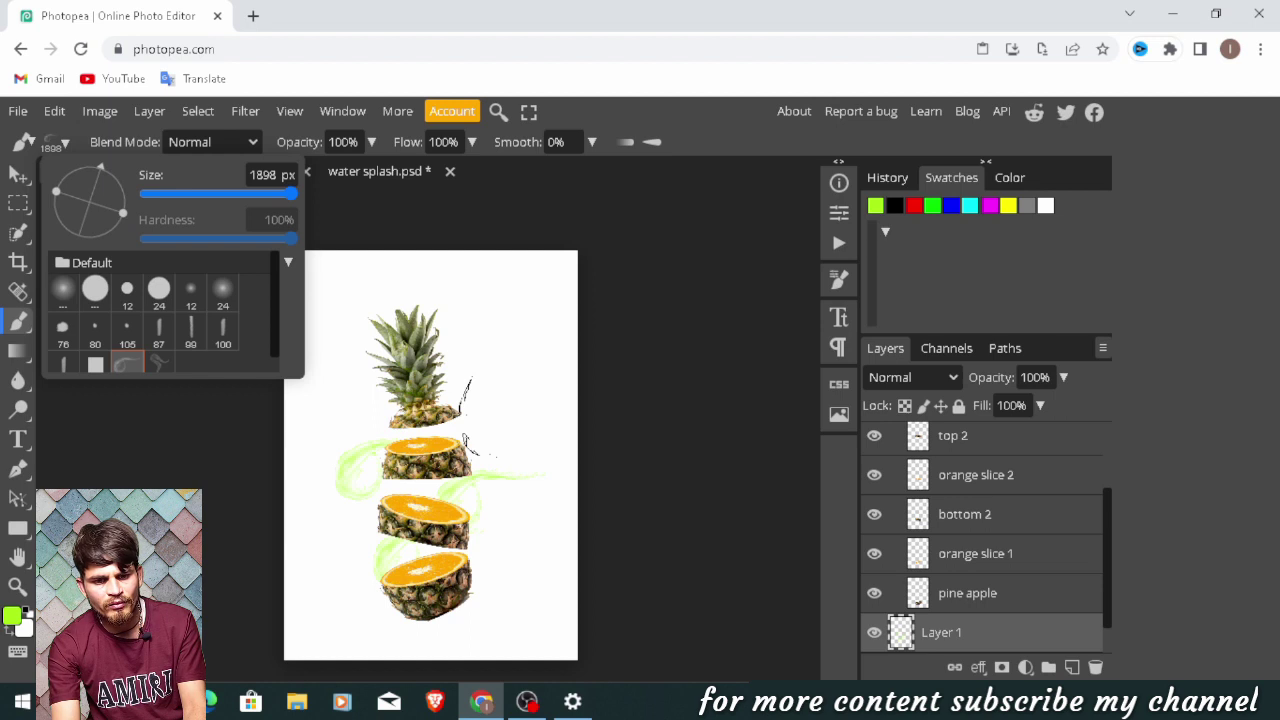
click(470, 415)
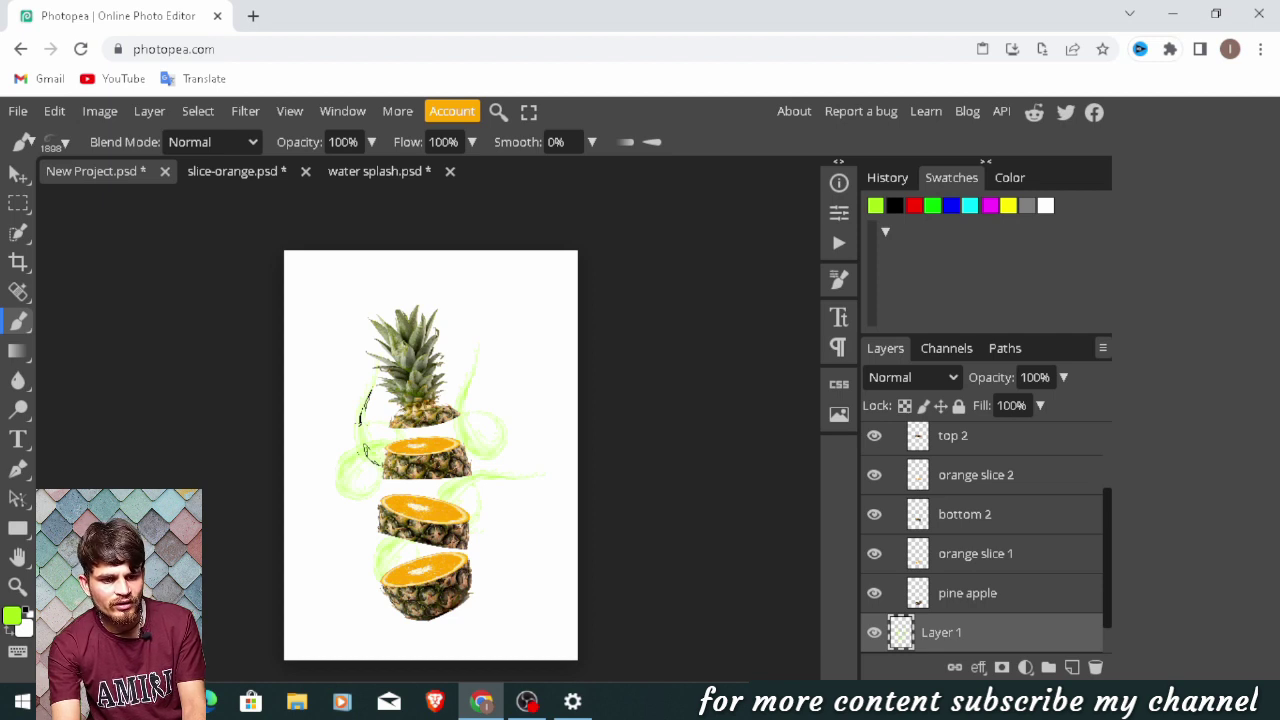
click(53, 145)
click(54, 146)
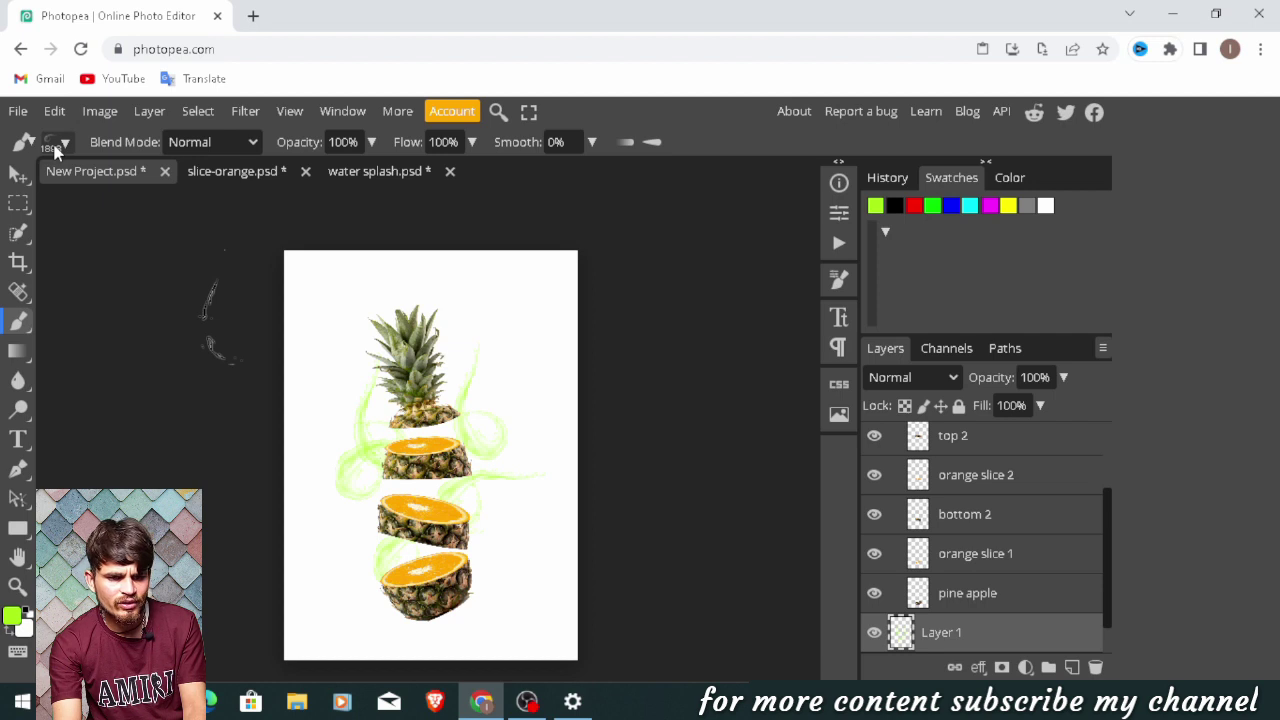
- Stamp 1597 px splashes at the lower left, right of the lower slices, and around the crown
click(58, 146)
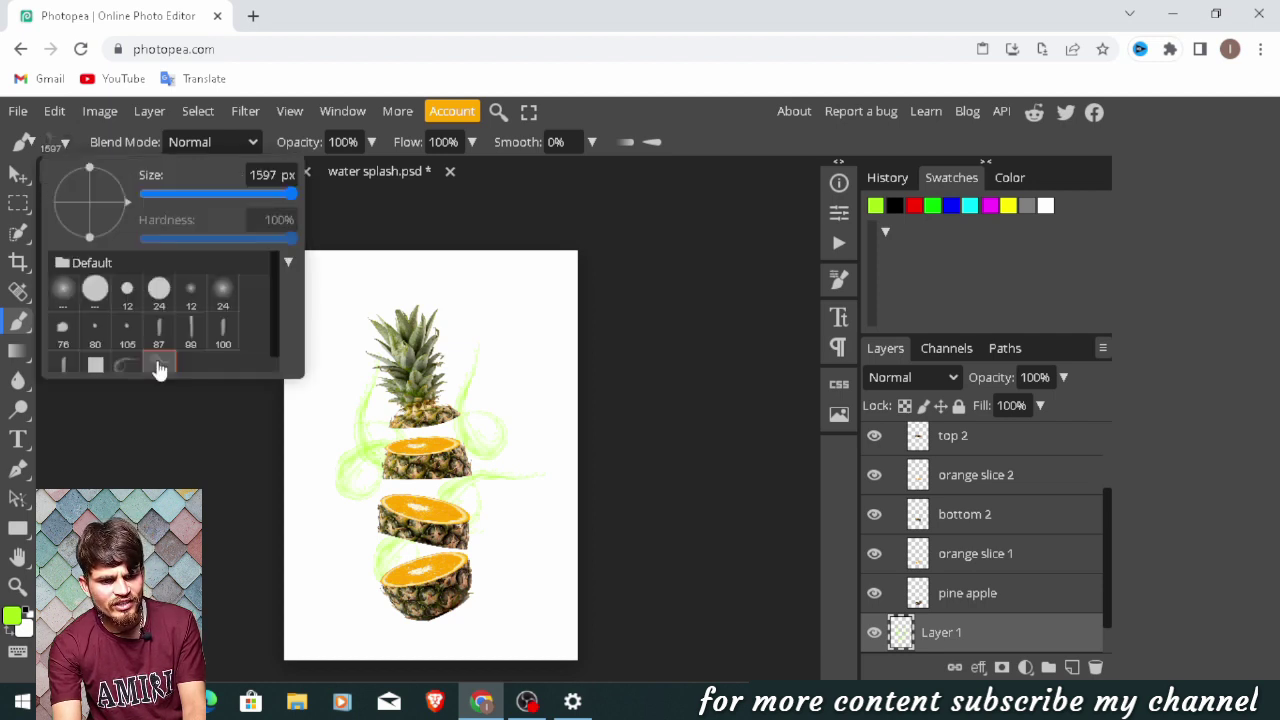
click(64, 140)
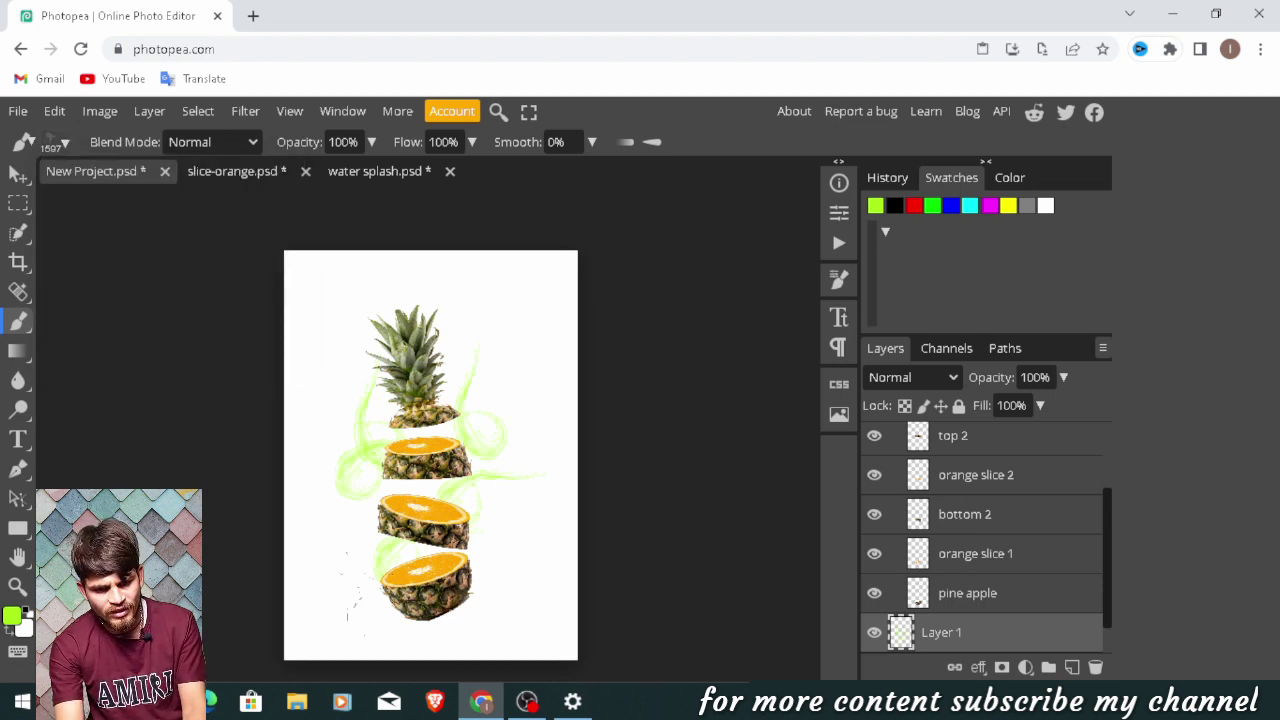
click(352, 585)
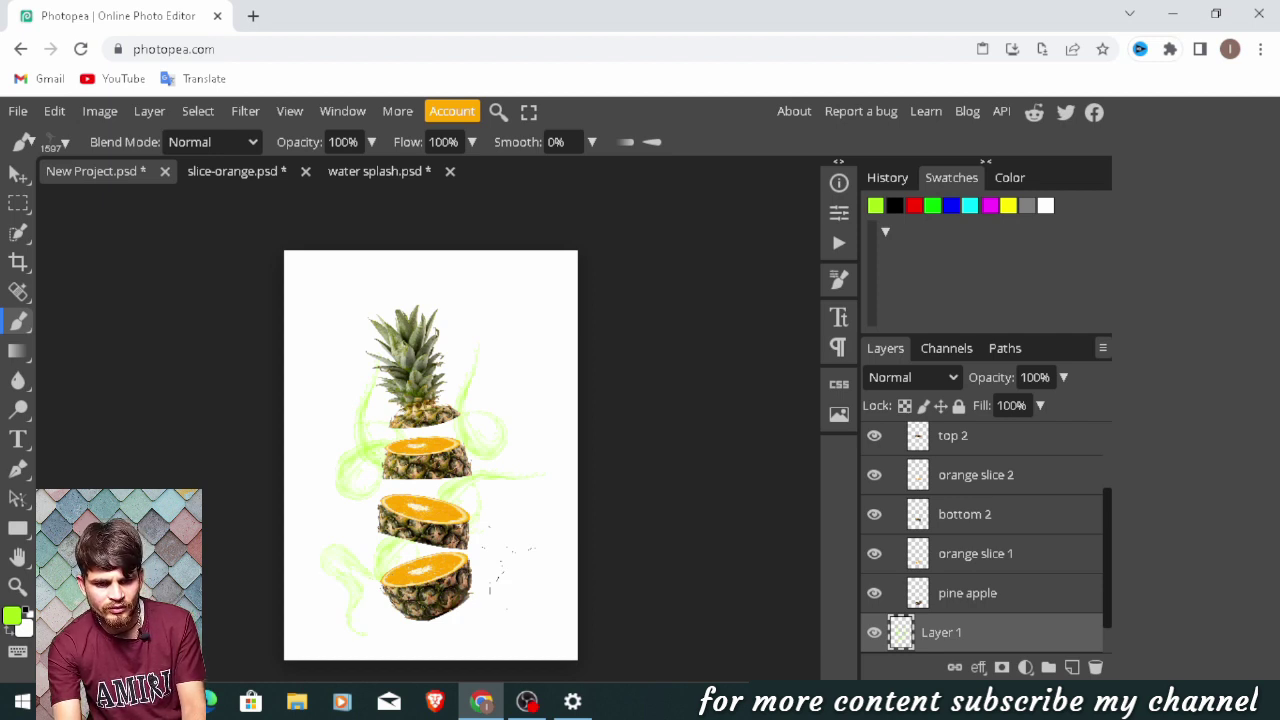
click(510, 565)
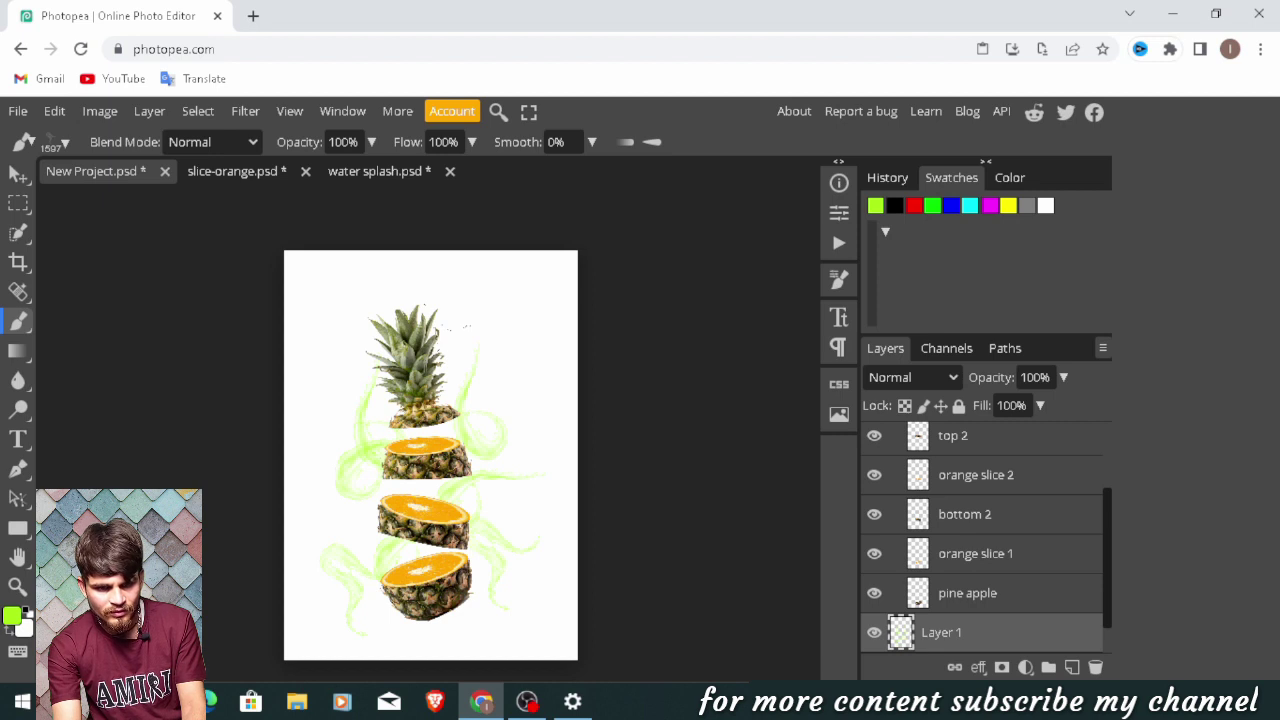
click(440, 318)
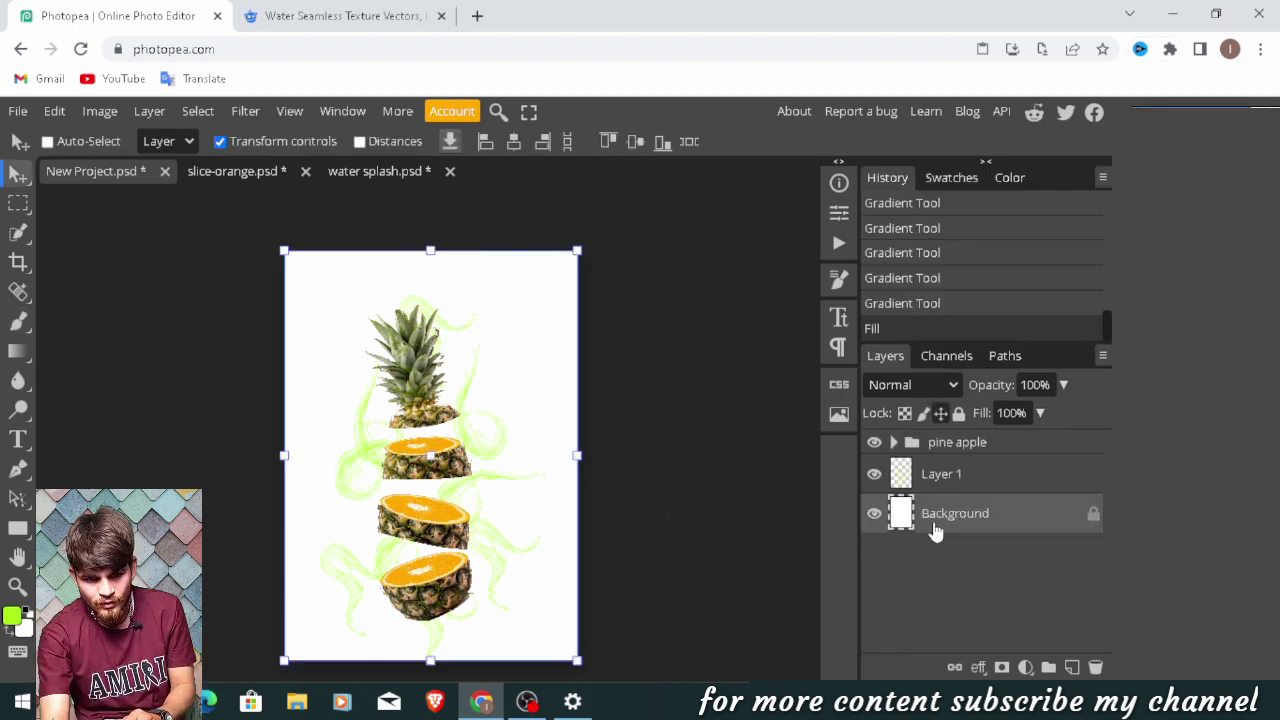
- Select the Gradient tool and open the Gradient Editor showing the black-to-white gradient
key(v)
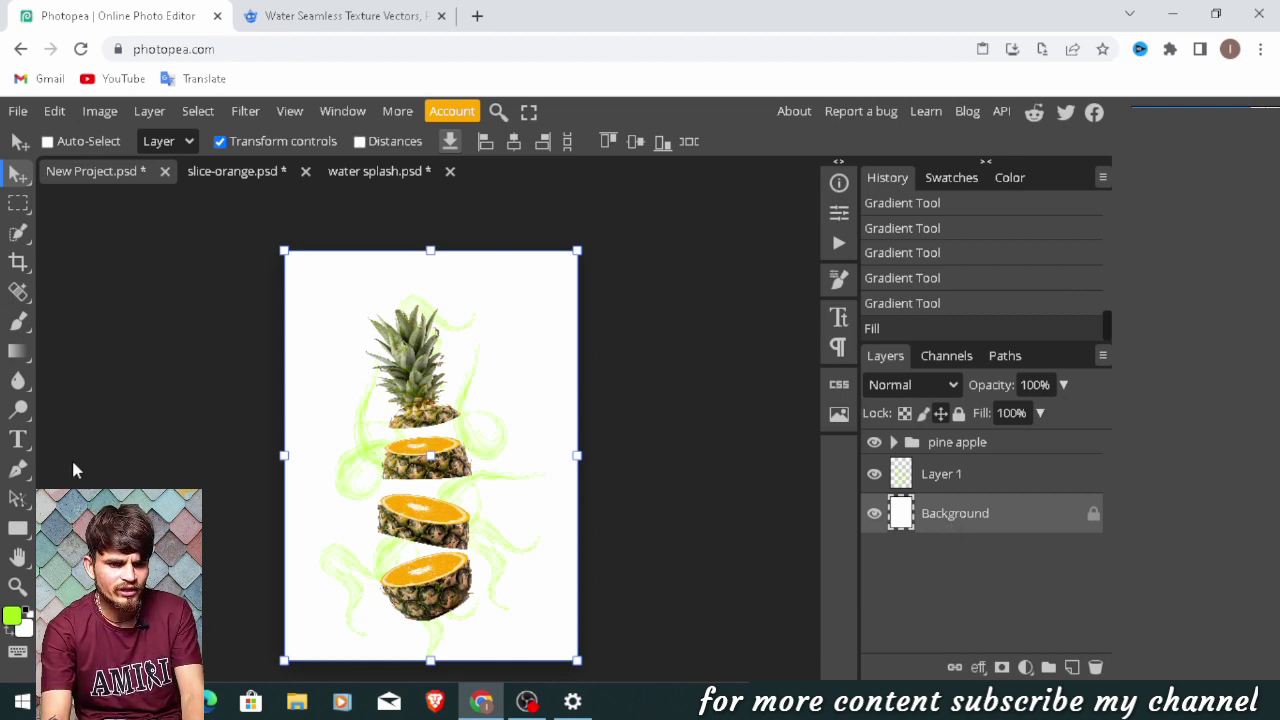
click(17, 352)
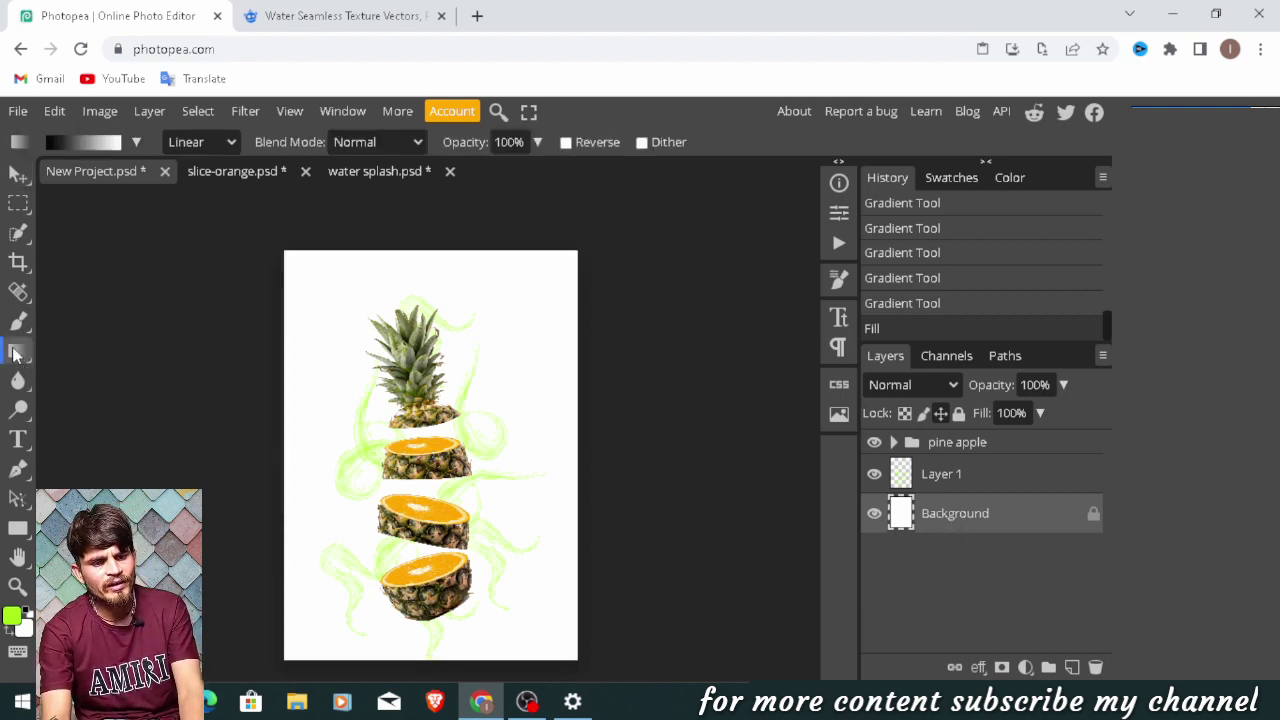
click(118, 148)
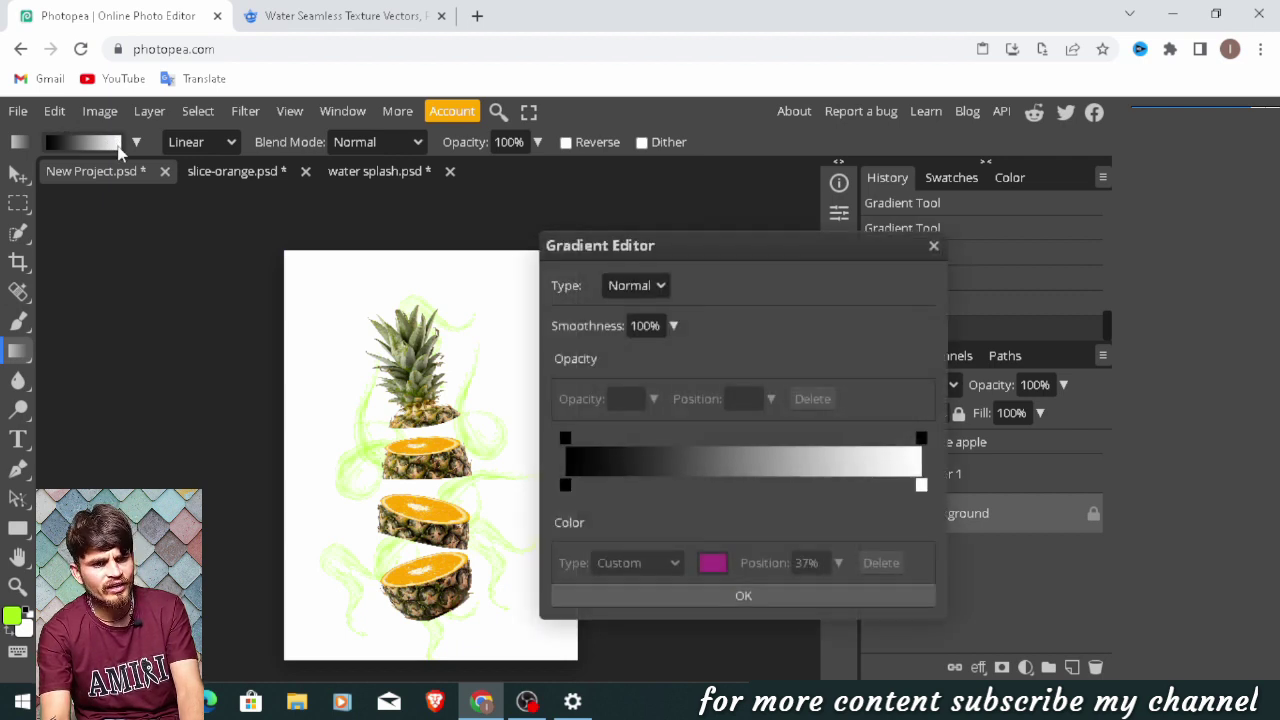
- Set the gradient type to Noise with a 20% value
click(640, 288)
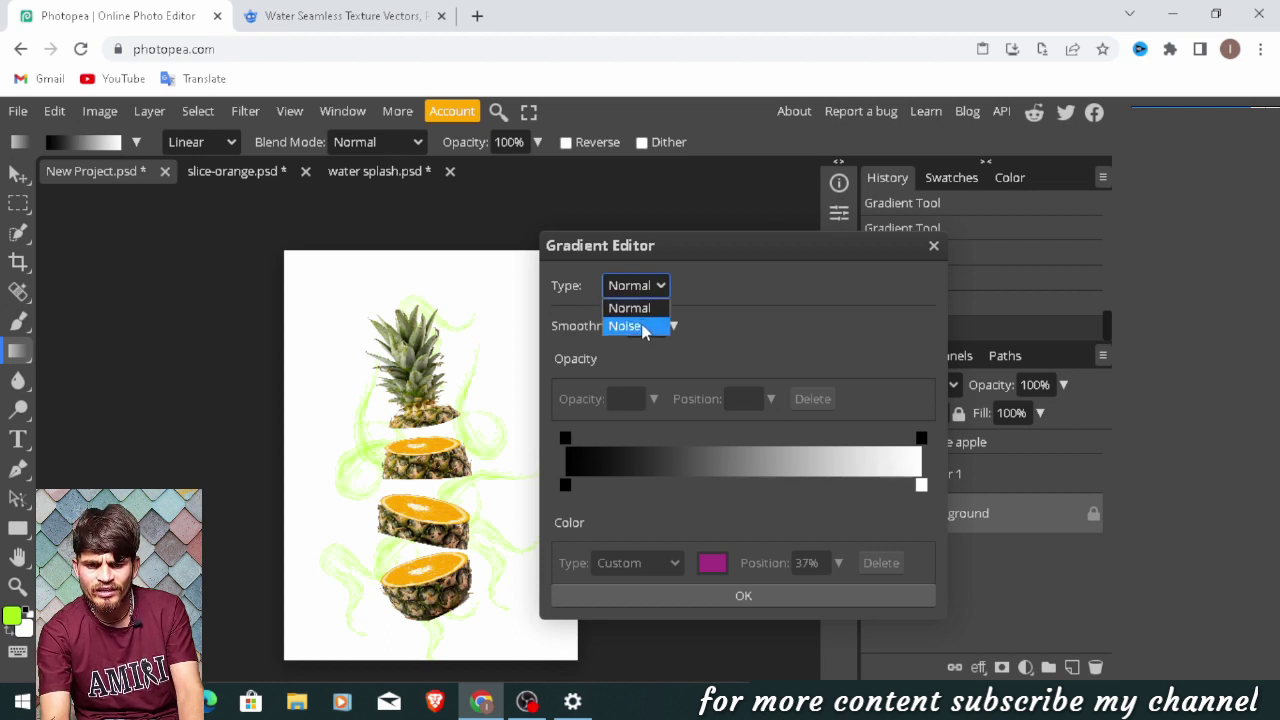
click(642, 327)
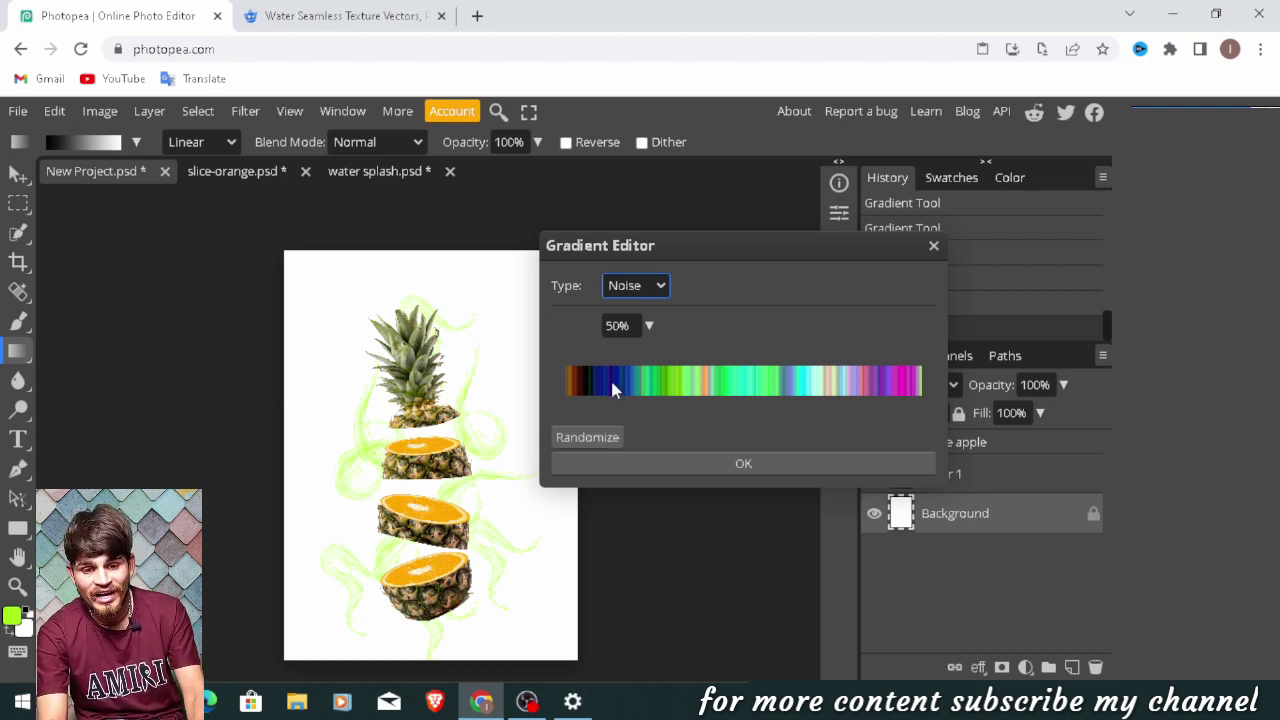
click(617, 325)
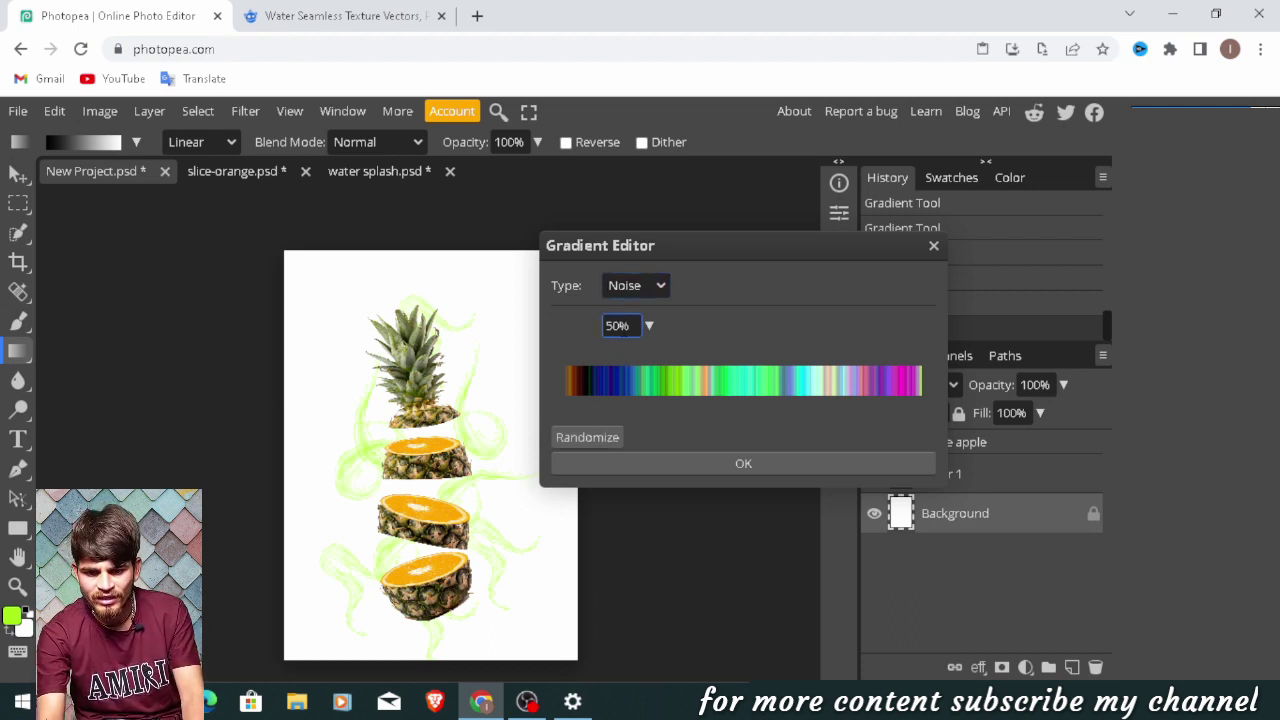
key(BackSpace)
key(BackSpace)
text(20)
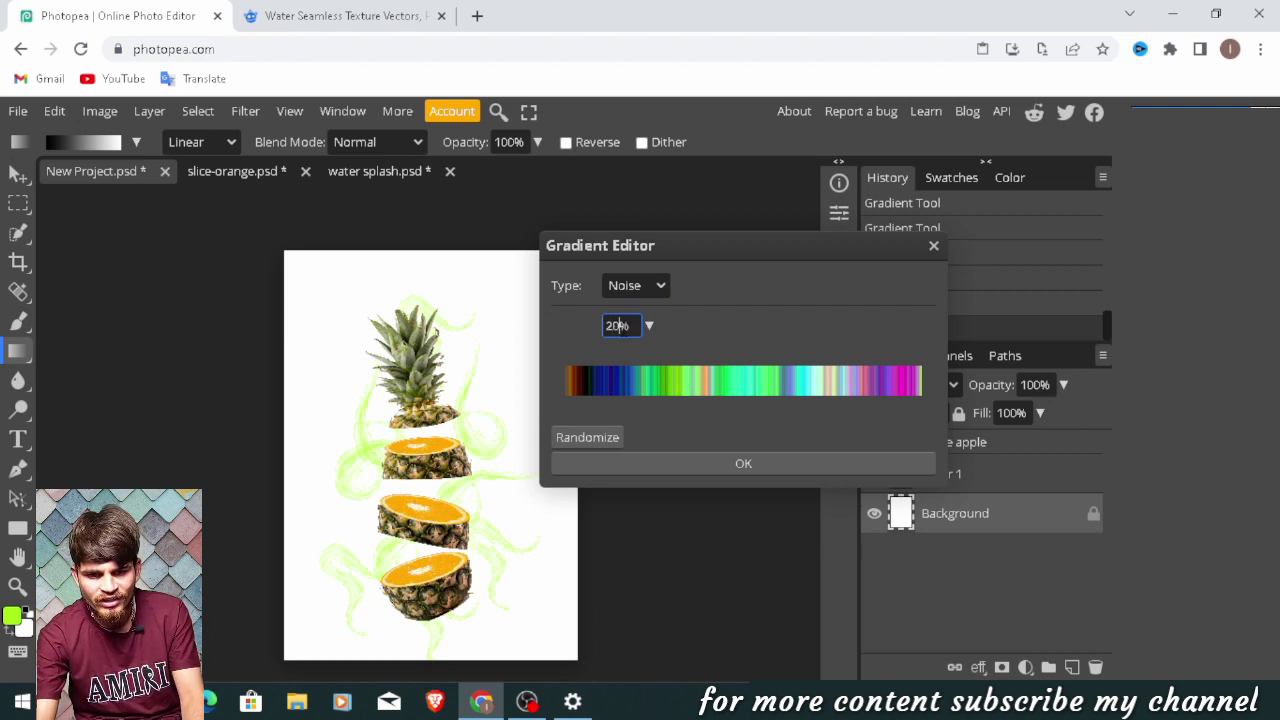
- Randomize the noise gradient until it shows teal-to-dark-green tones, then confirm it
click(607, 434)
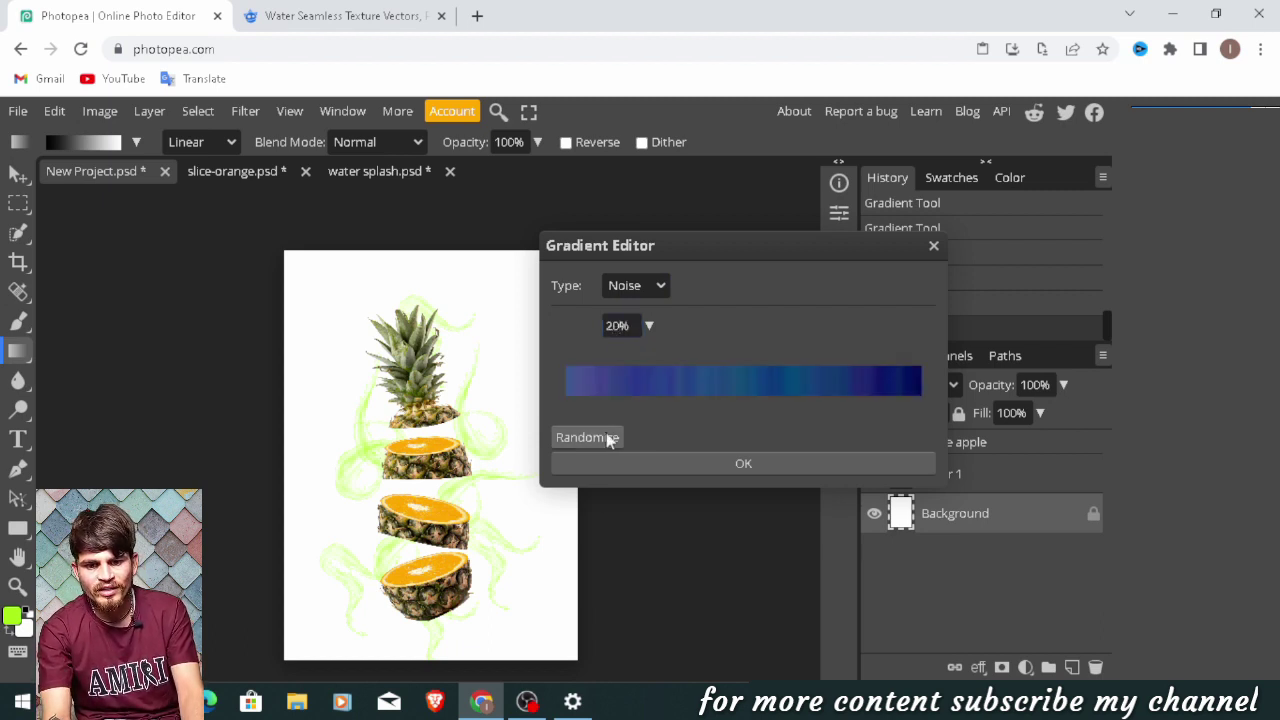
click(607, 434)
click(607, 437)
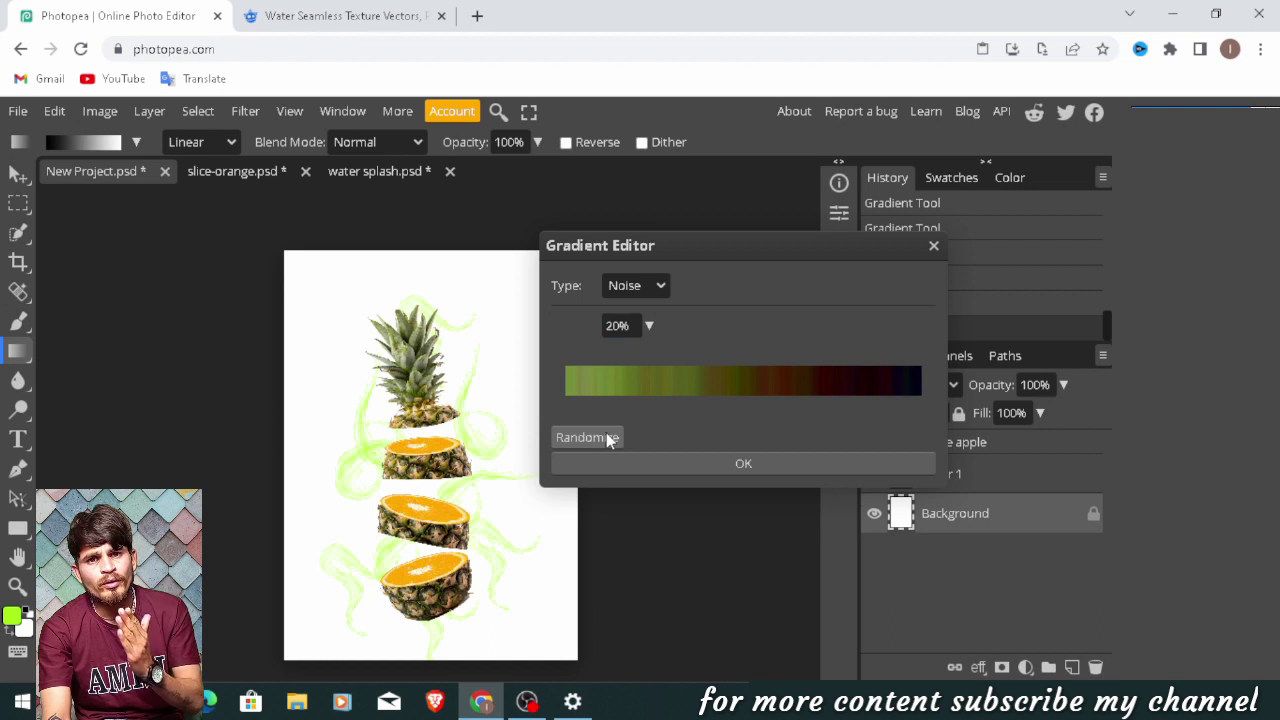
click(607, 438)
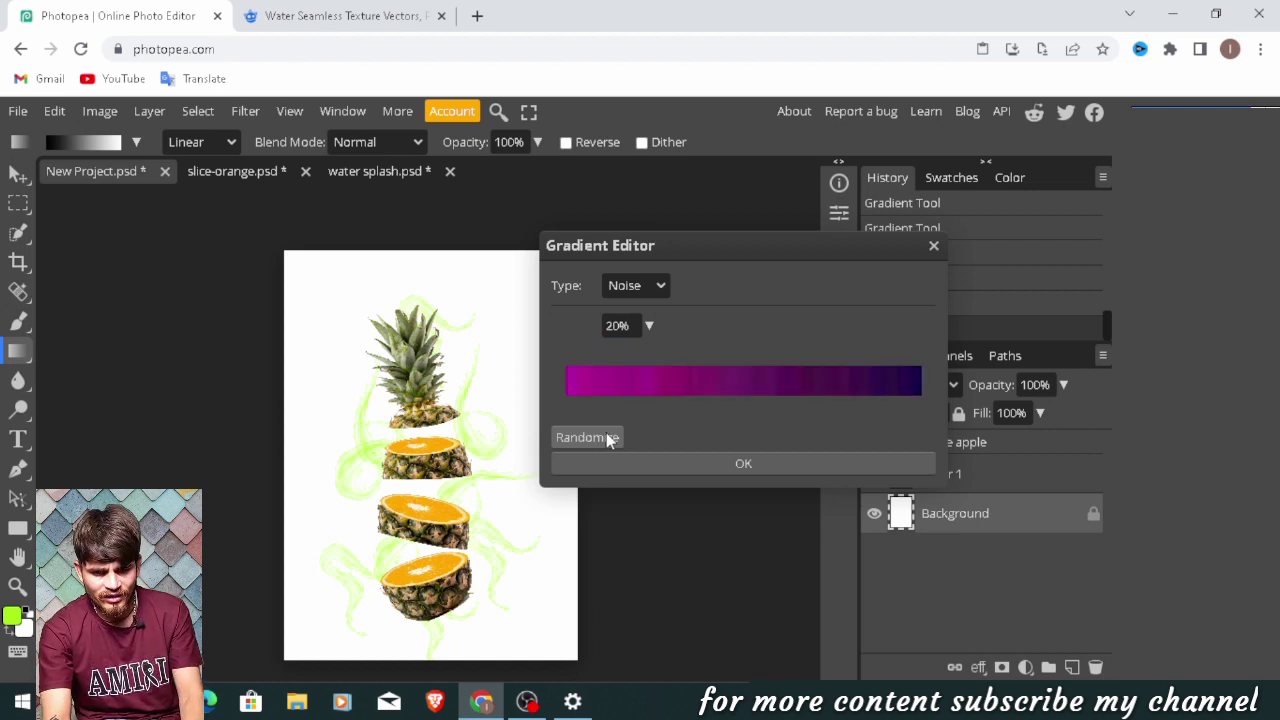
click(607, 438)
click(607, 438)
click(607, 438)
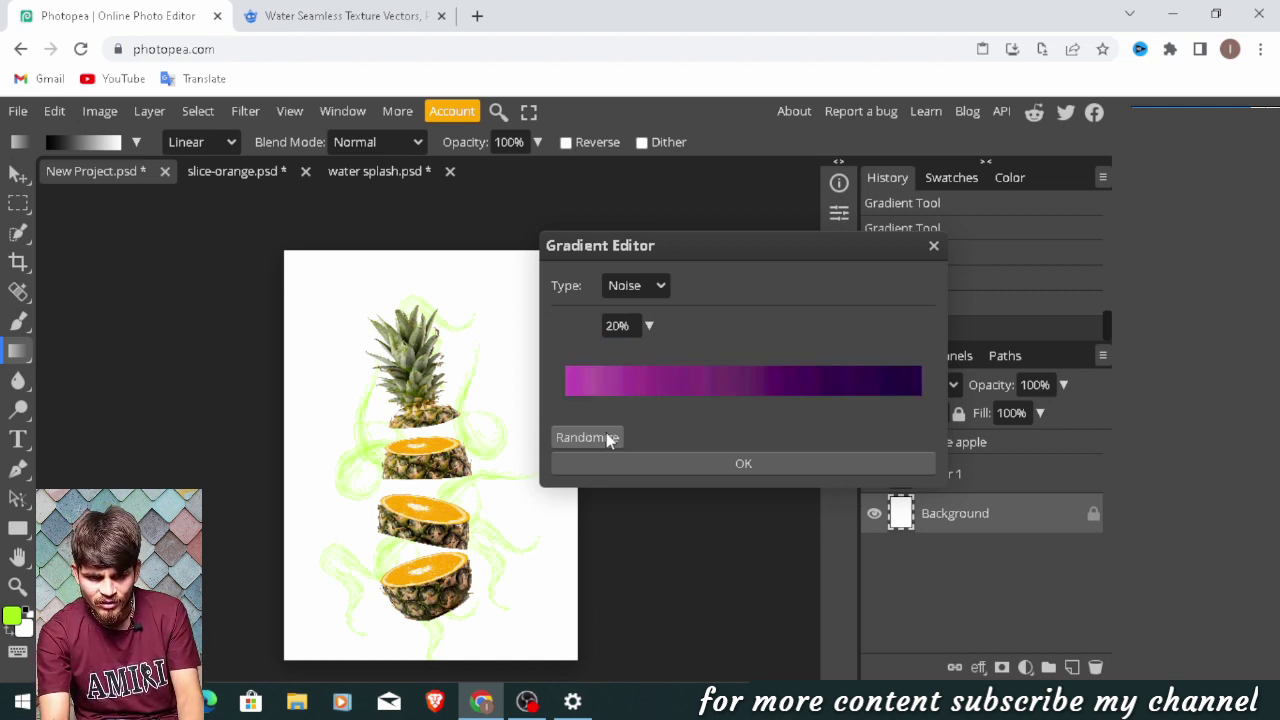
click(607, 438)
click(607, 438)
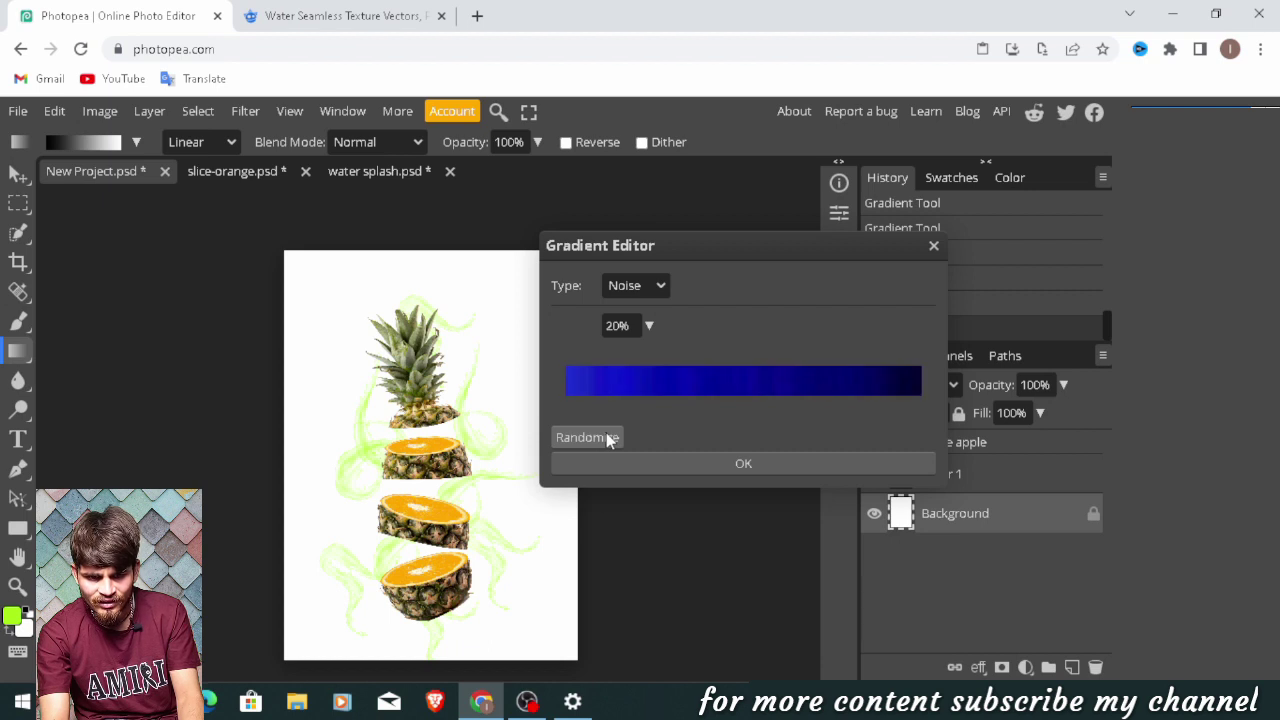
click(607, 438)
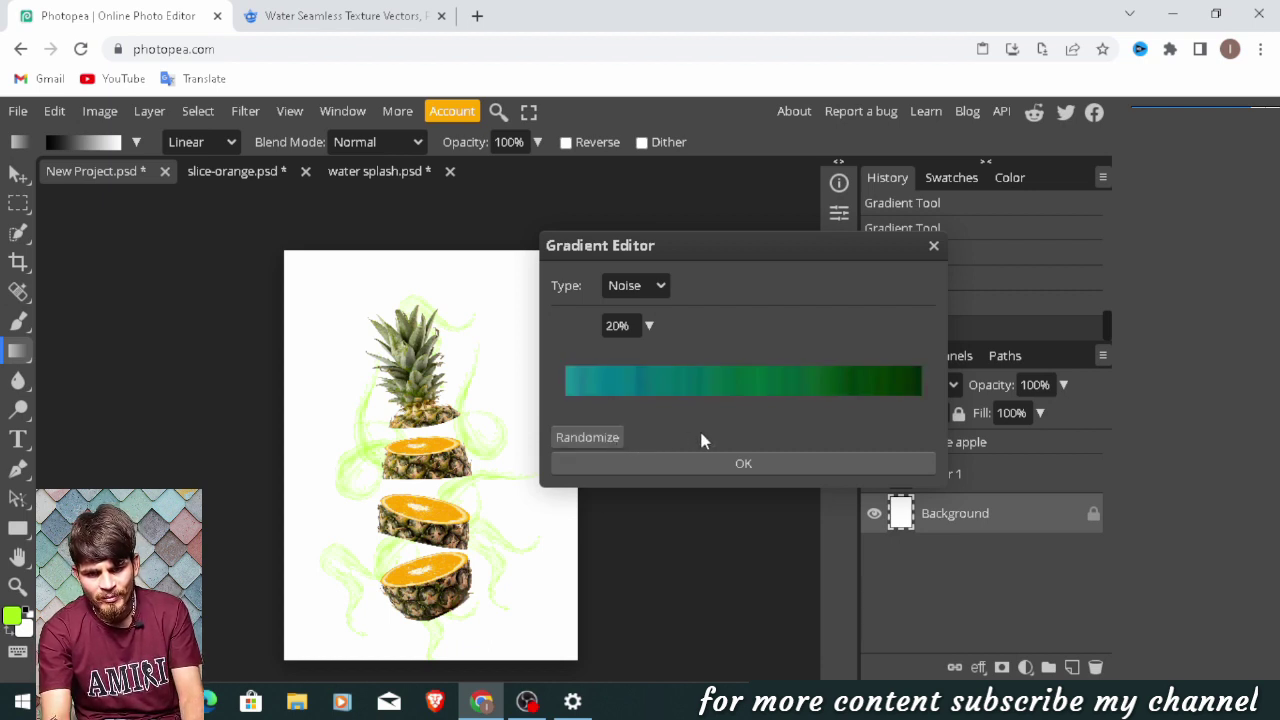
click(767, 467)
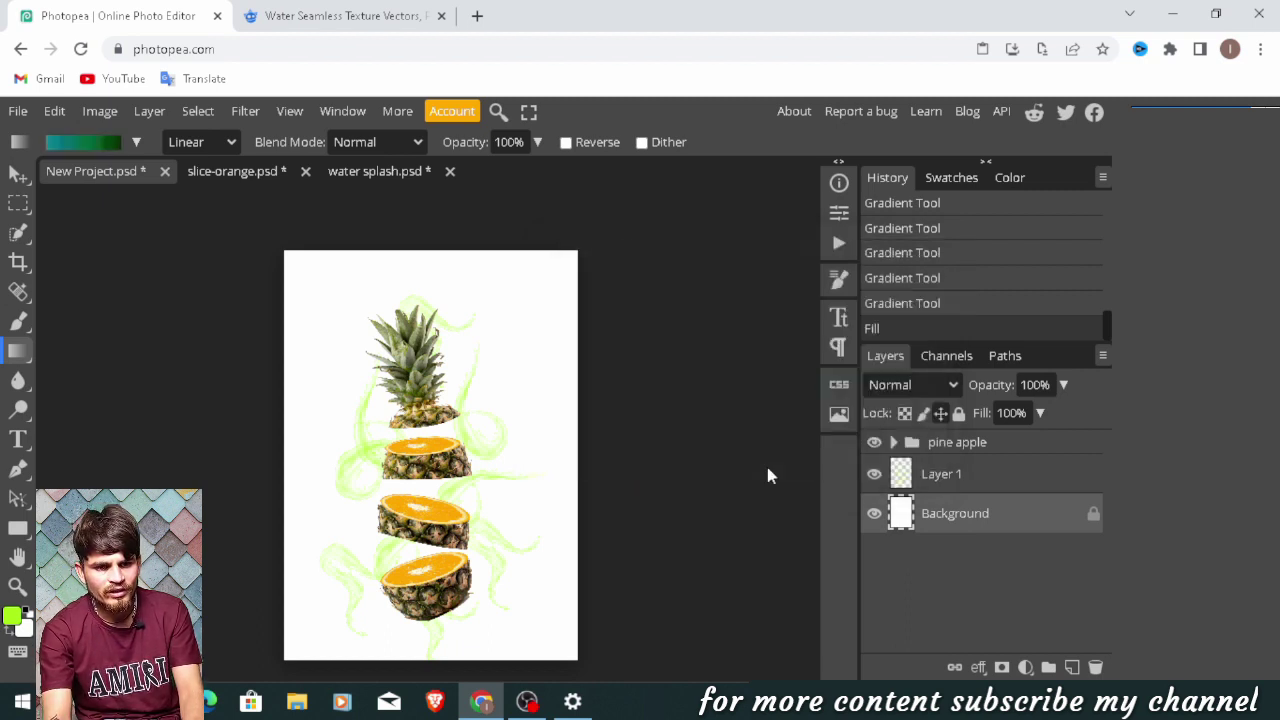
- Drag the teal-green noise gradient diagonally across the Background layer
mouse_move(557, 644)
mouse_down()
mouse_move(367, 377)
mouse_move(410, 455)
mouse_up()
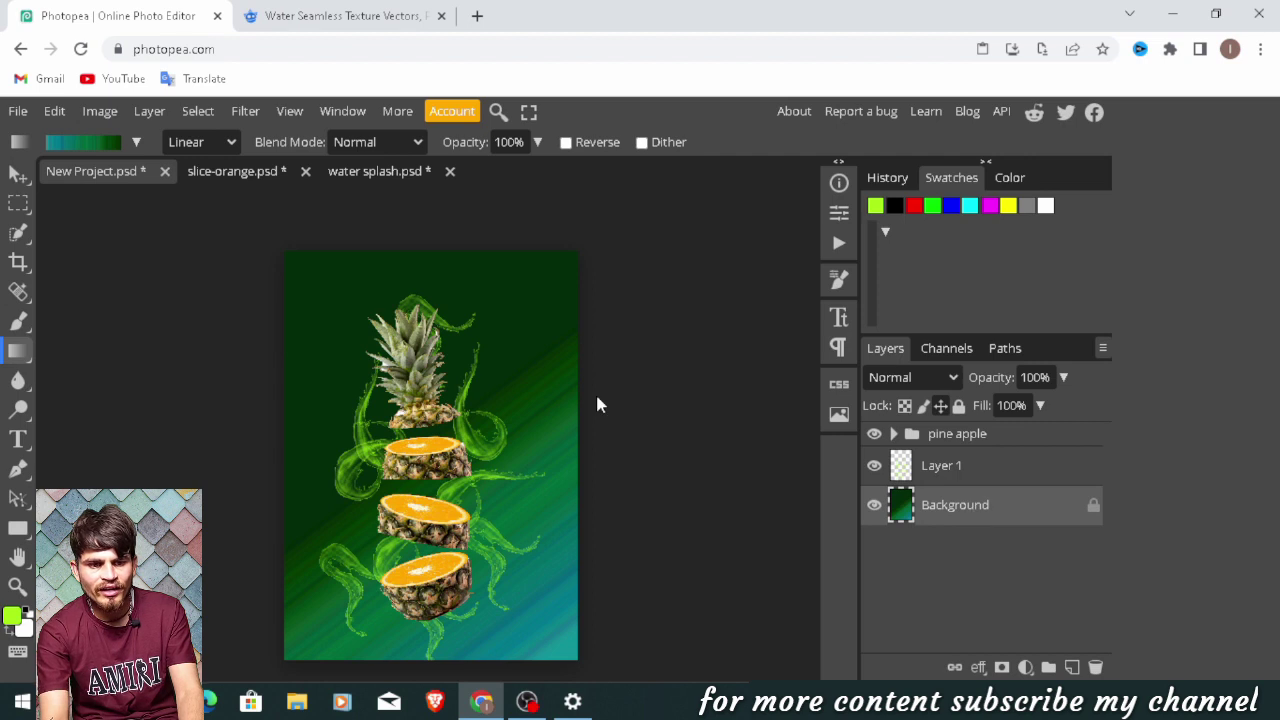
click(99, 143)
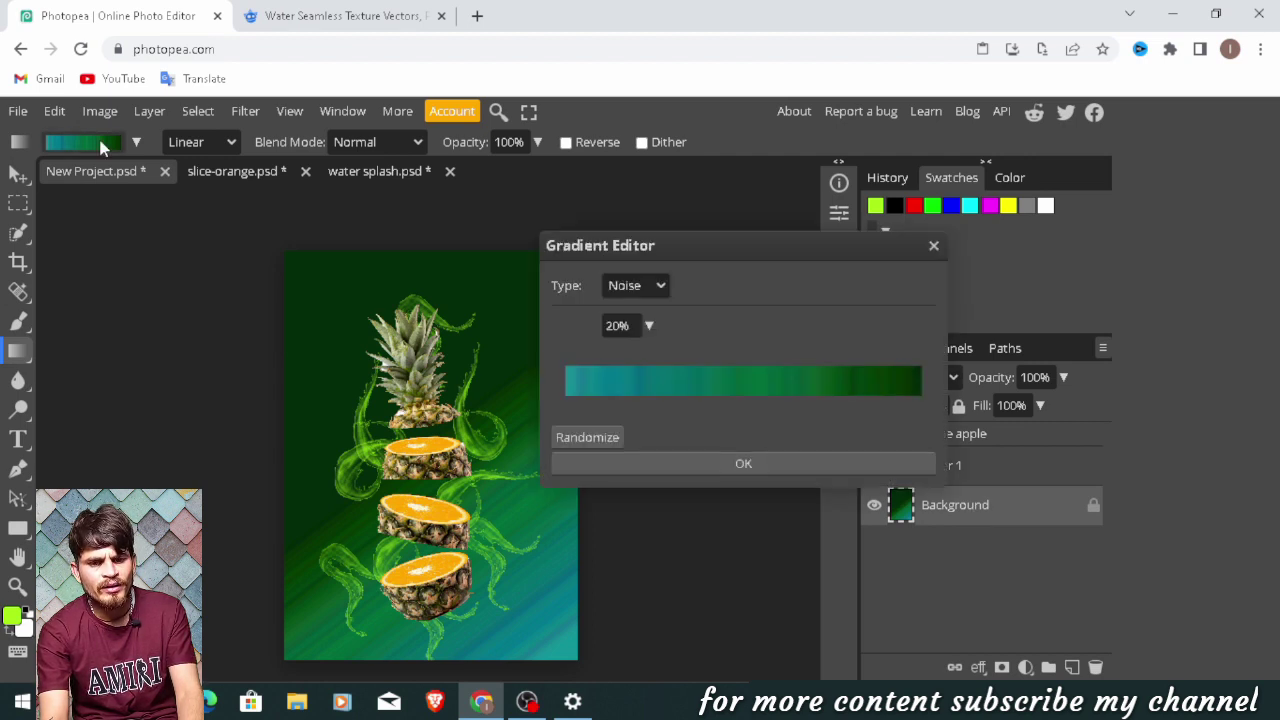
click(606, 440)
click(606, 440)
click(605, 440)
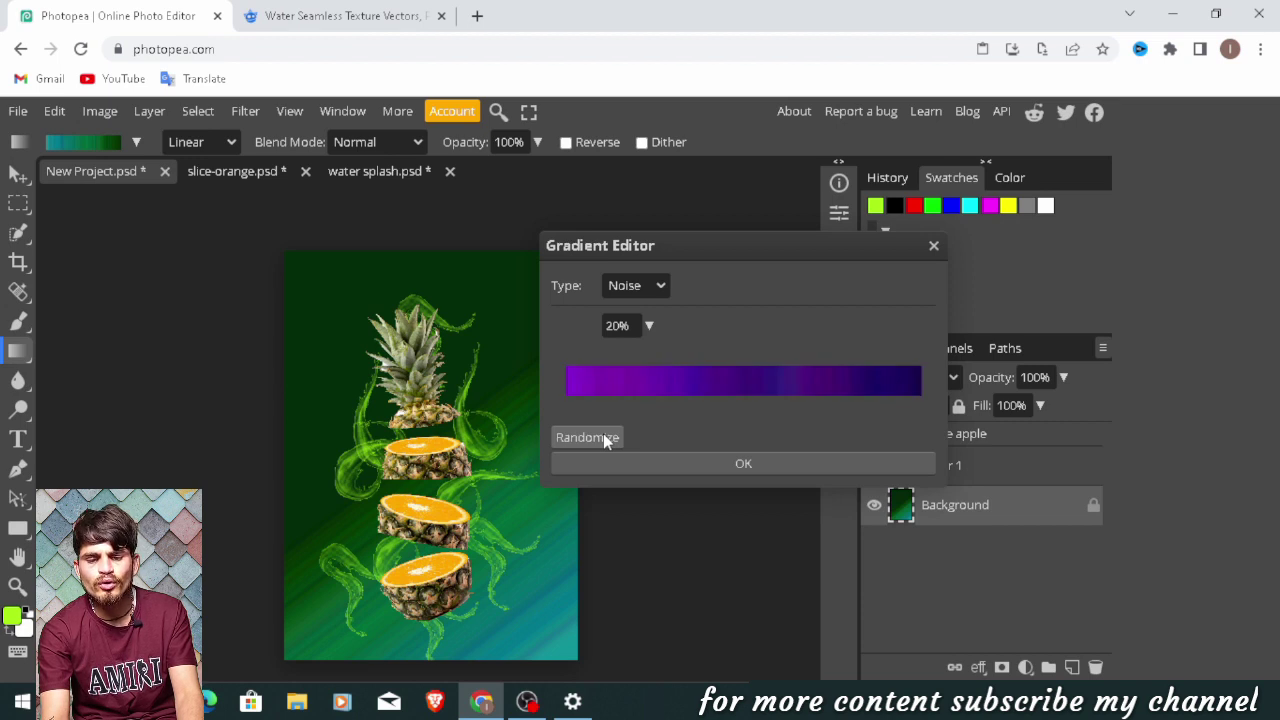
click(605, 440)
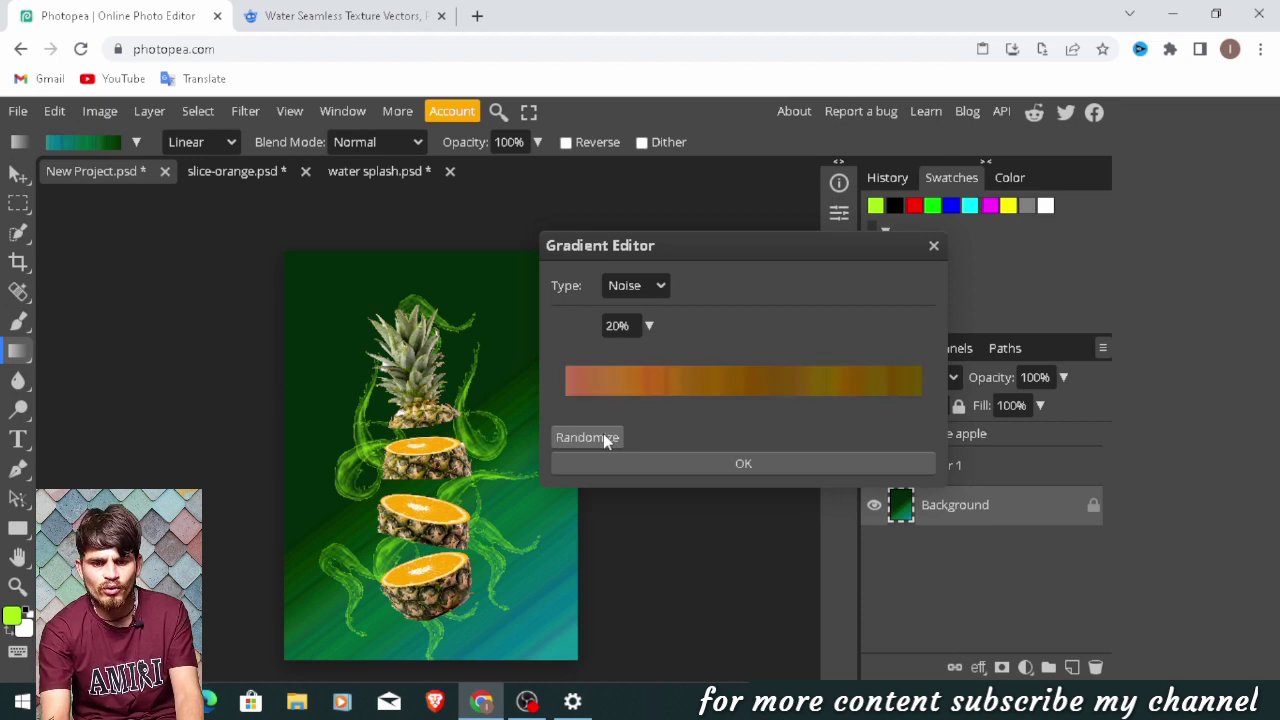
click(605, 440)
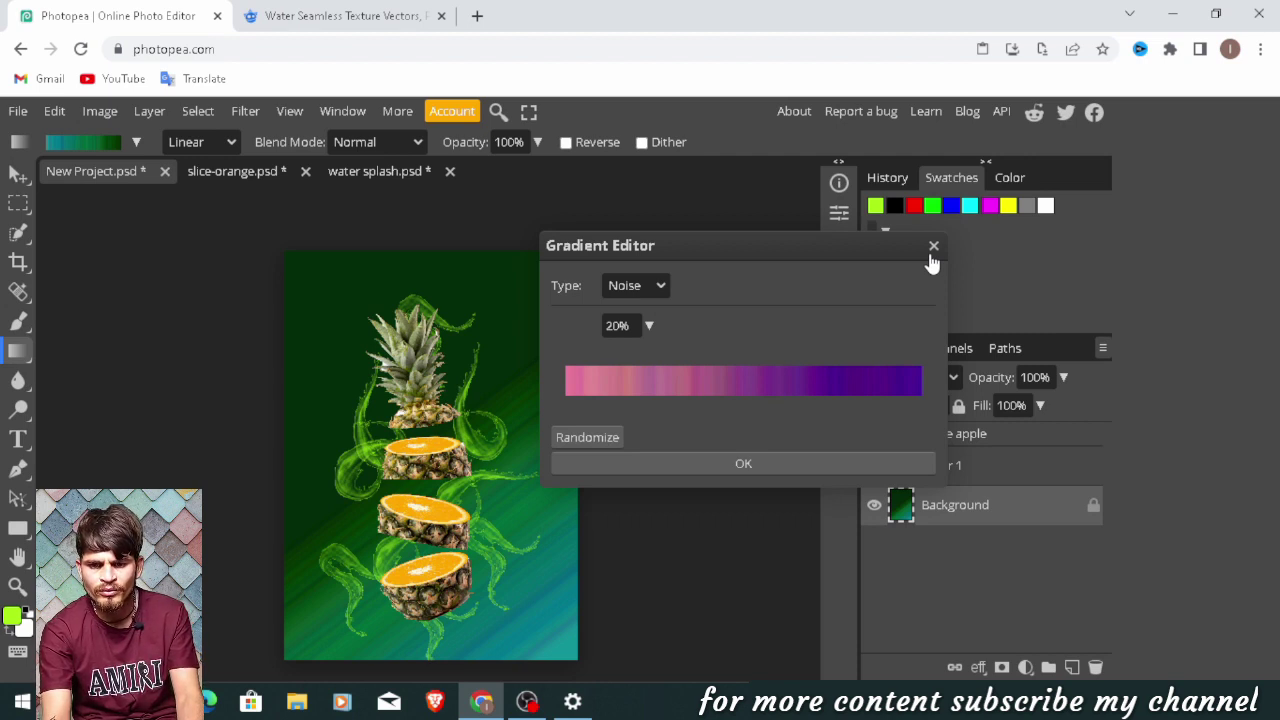
click(933, 247)
click(975, 434)
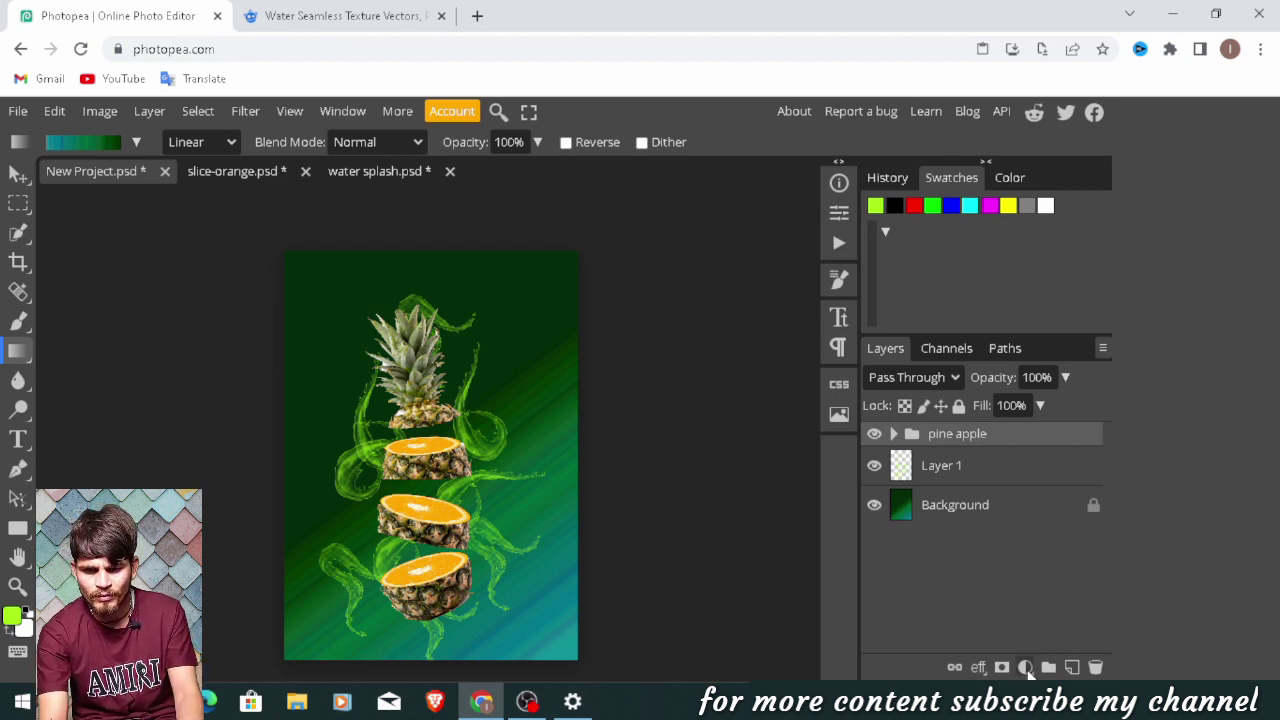
- Add a Curves adjustment layer and switch its channel to Green
click(1025, 667)
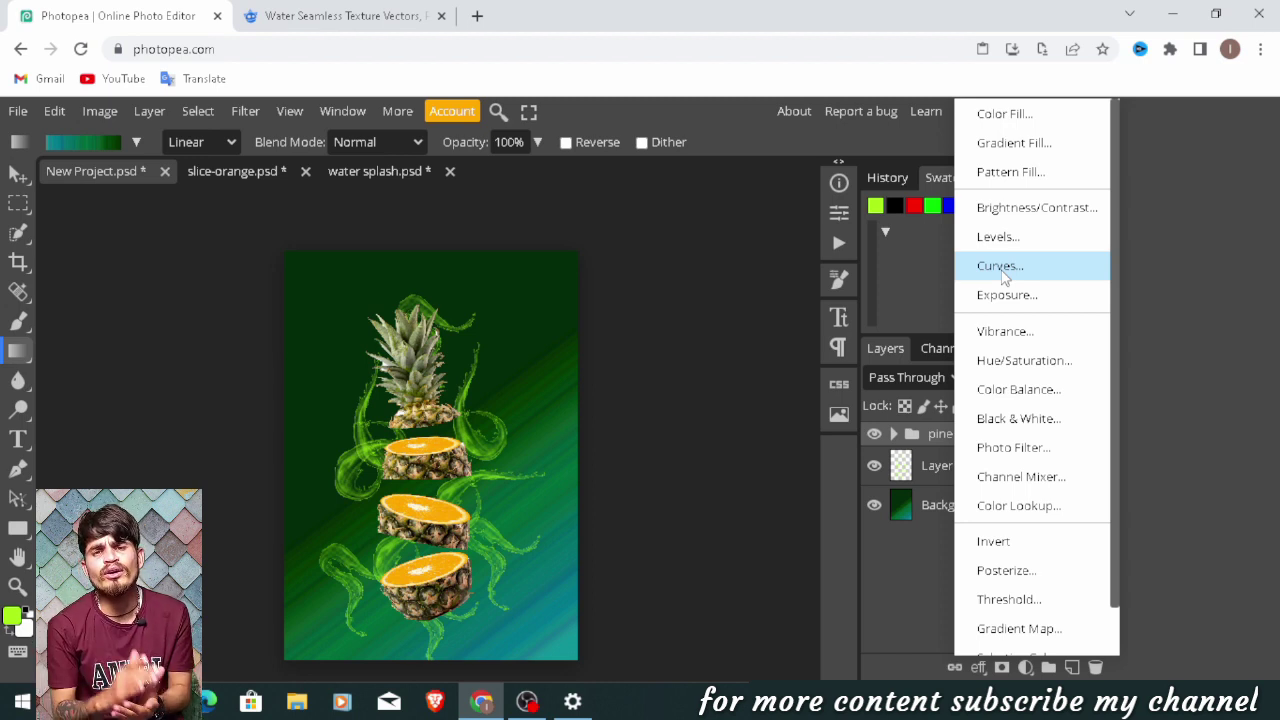
click(1001, 270)
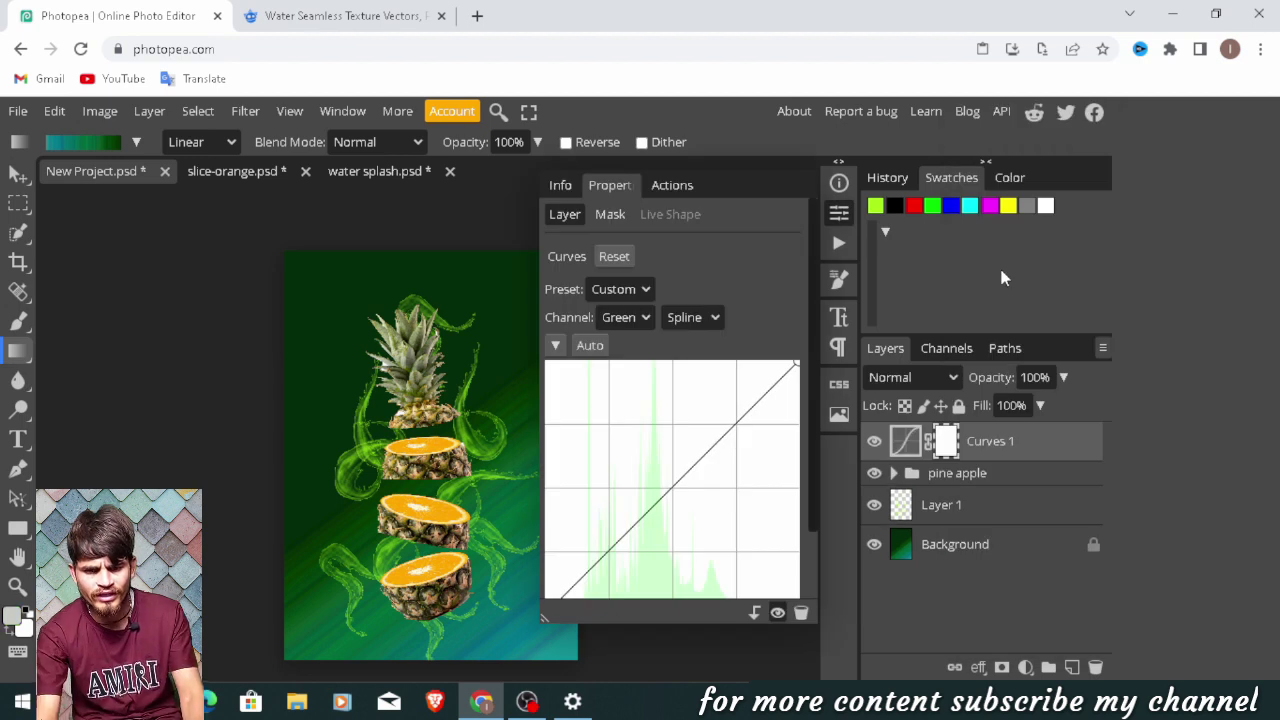
click(628, 318)
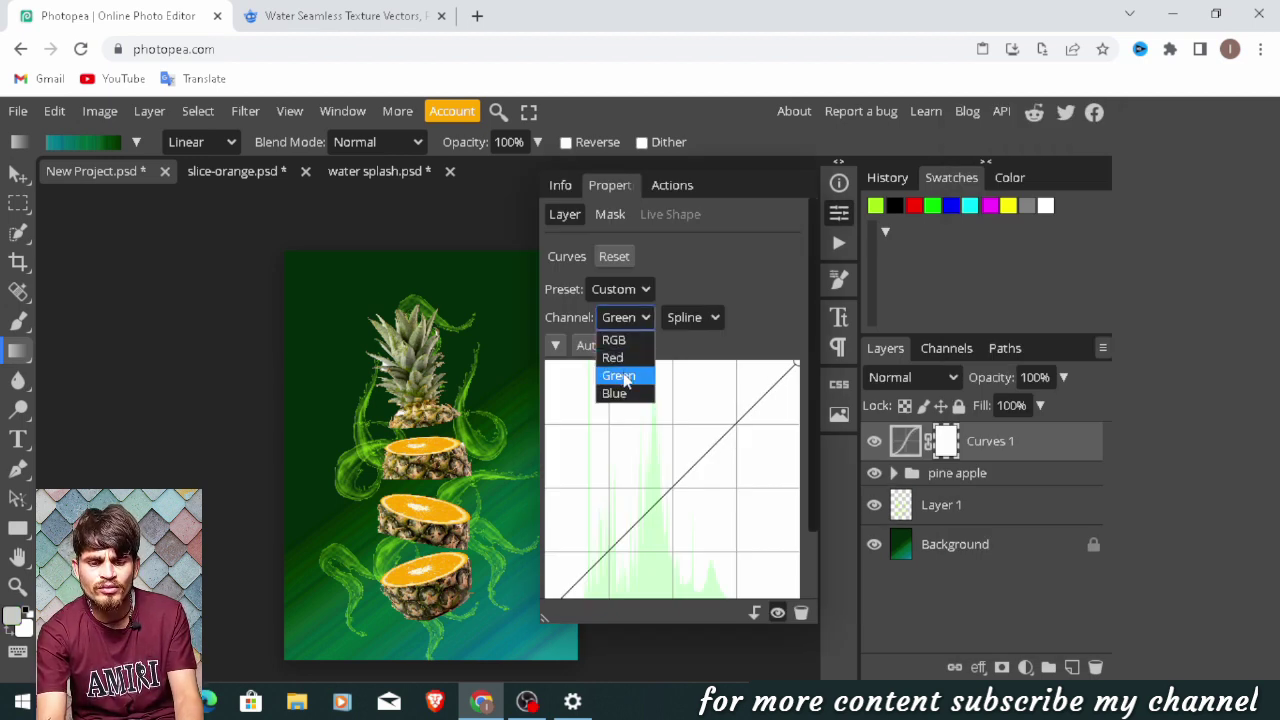
click(686, 438)
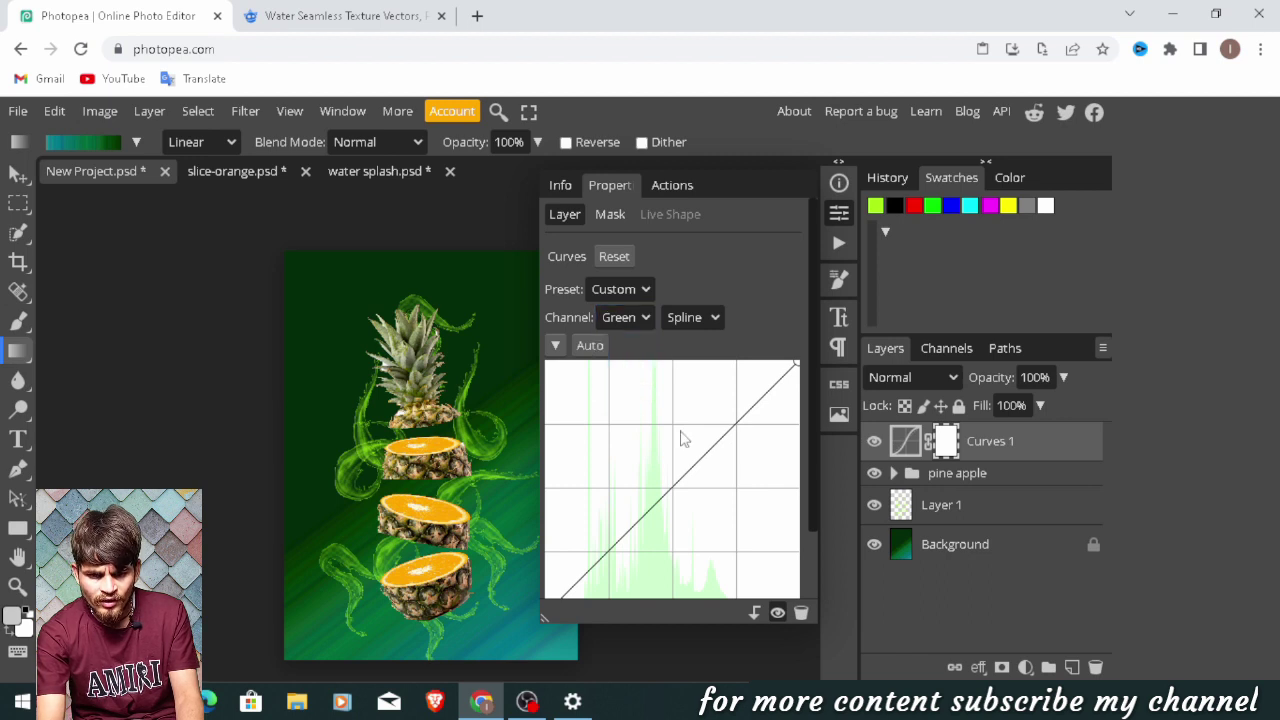
- Raise a midpoint on the Green curve to brighten the greens
click(668, 488)
drag(660, 472, 659, 462)
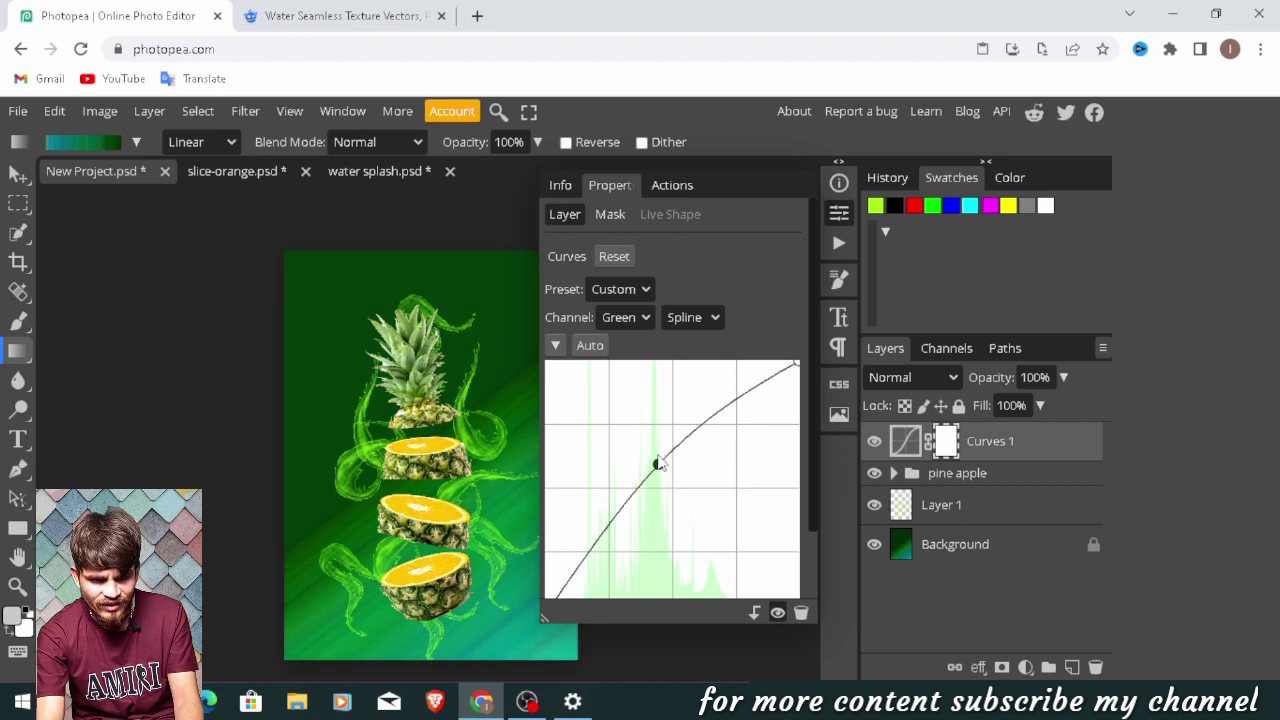
drag(659, 465, 663, 477)
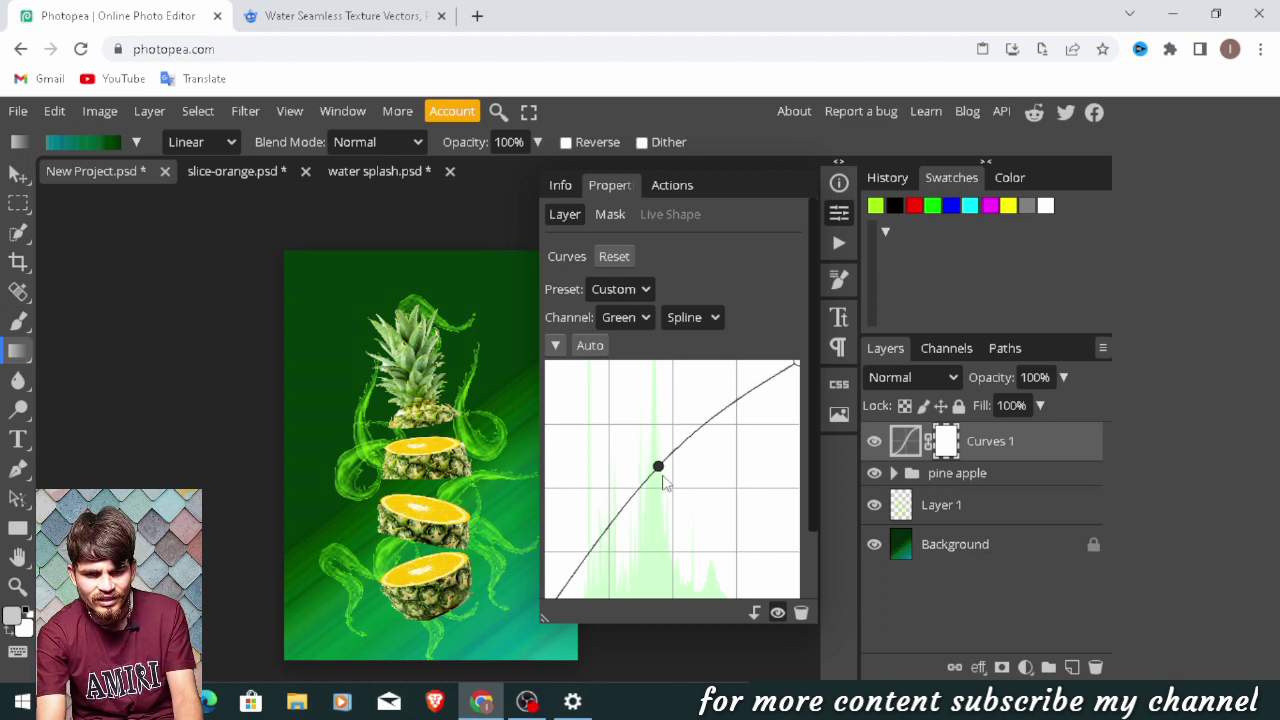
drag(664, 483, 665, 485)
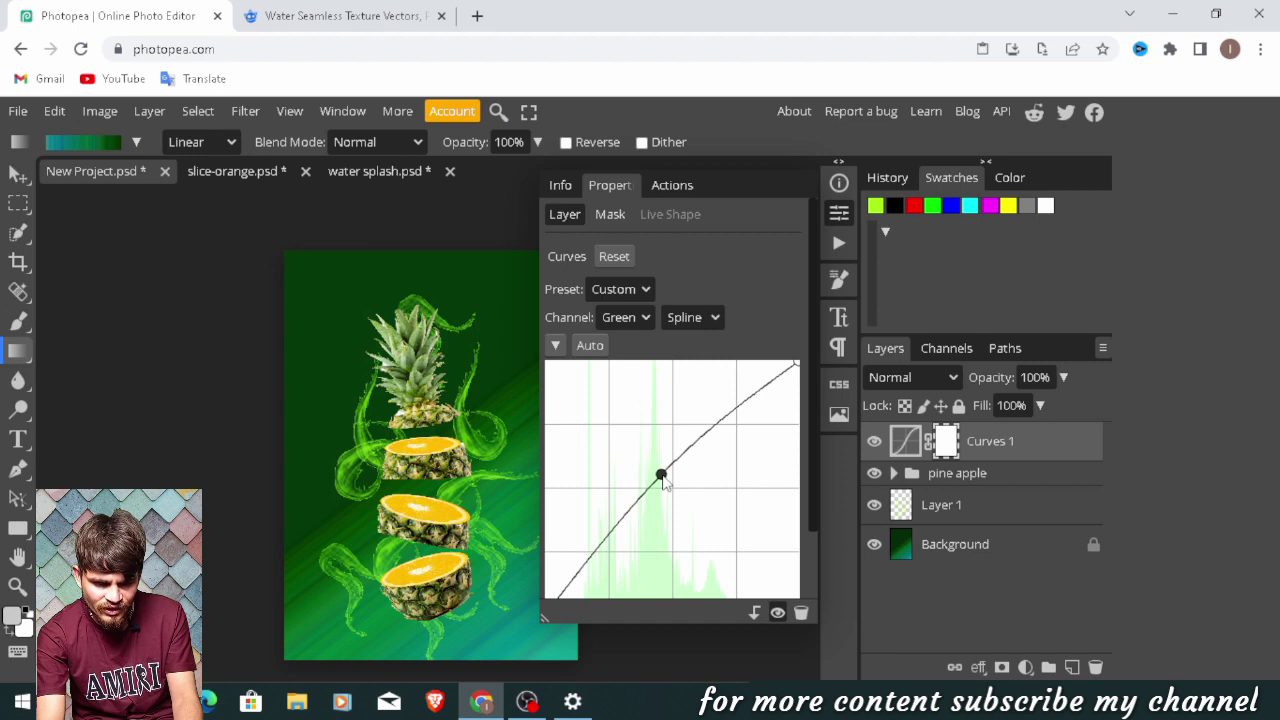
drag(663, 477, 665, 475)
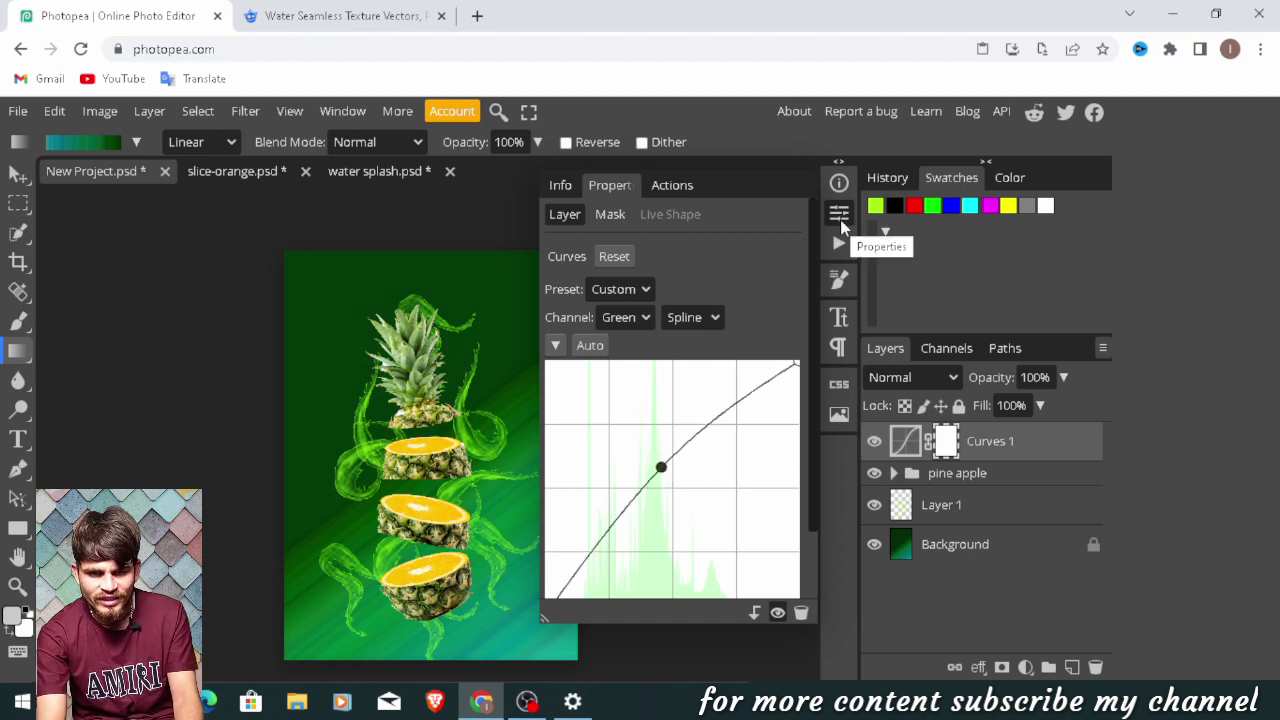
click(841, 226)
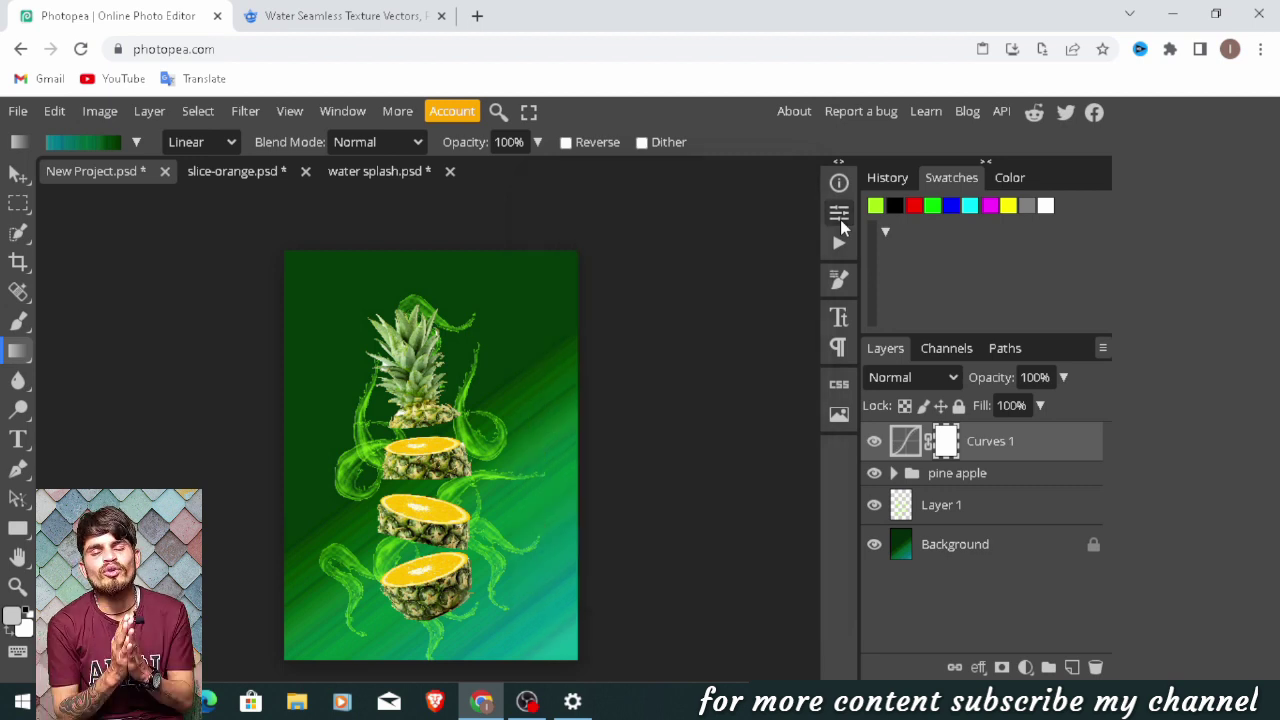